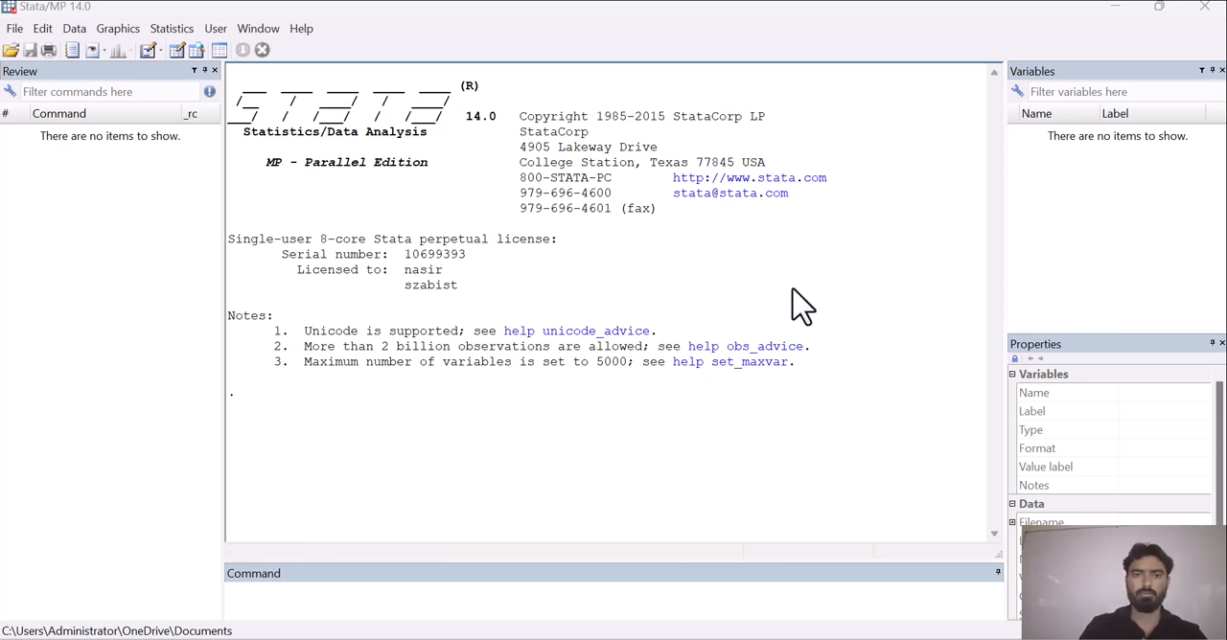
Paste the copied individual data from the Excel workbook into Stata's Data Editor, treating the first row as variable names.
{"action": "key", "text": "alt+Tab"}
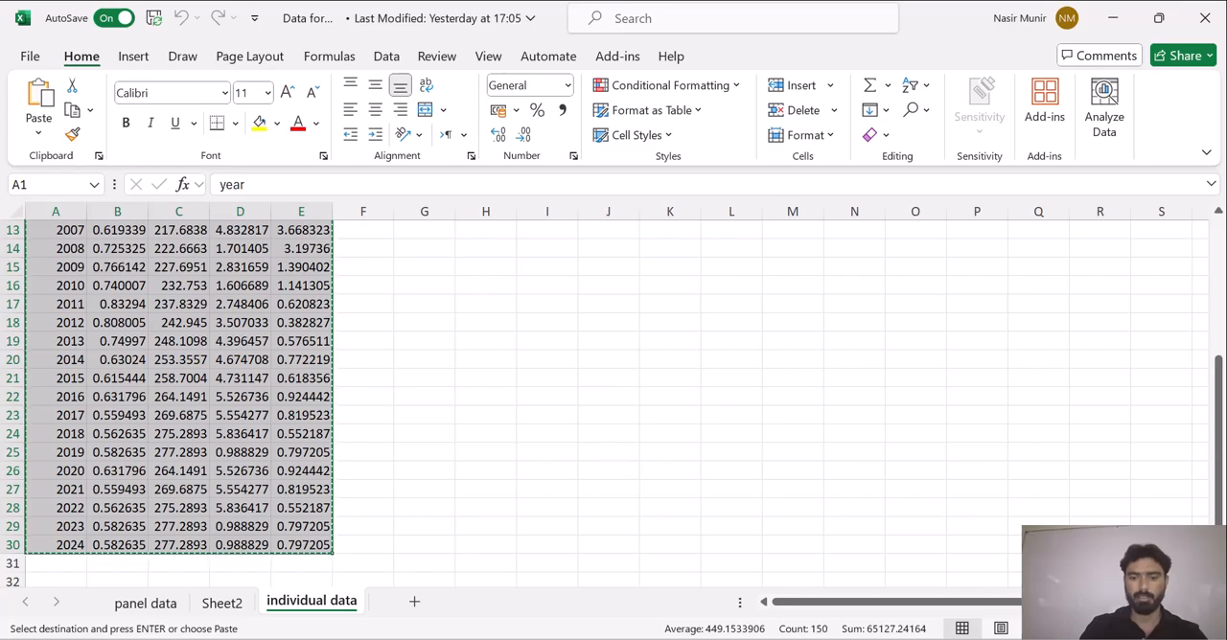
{"action": "left_click", "coordinate": [619, 637]}
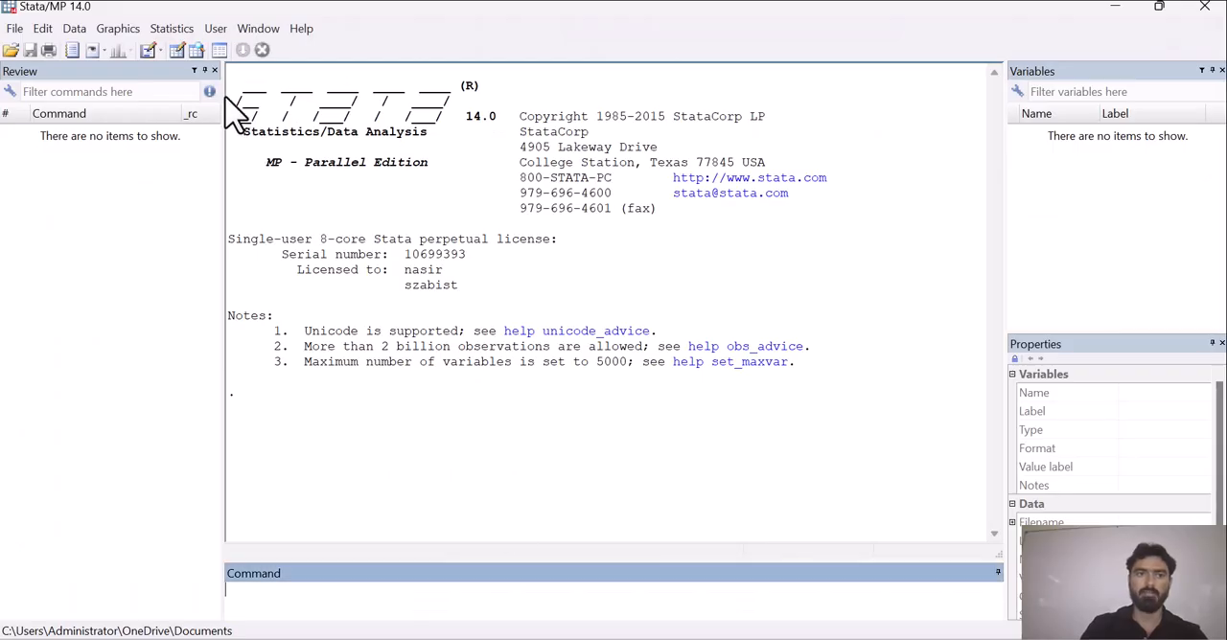
{"action": "left_click", "coordinate": [178, 51]}
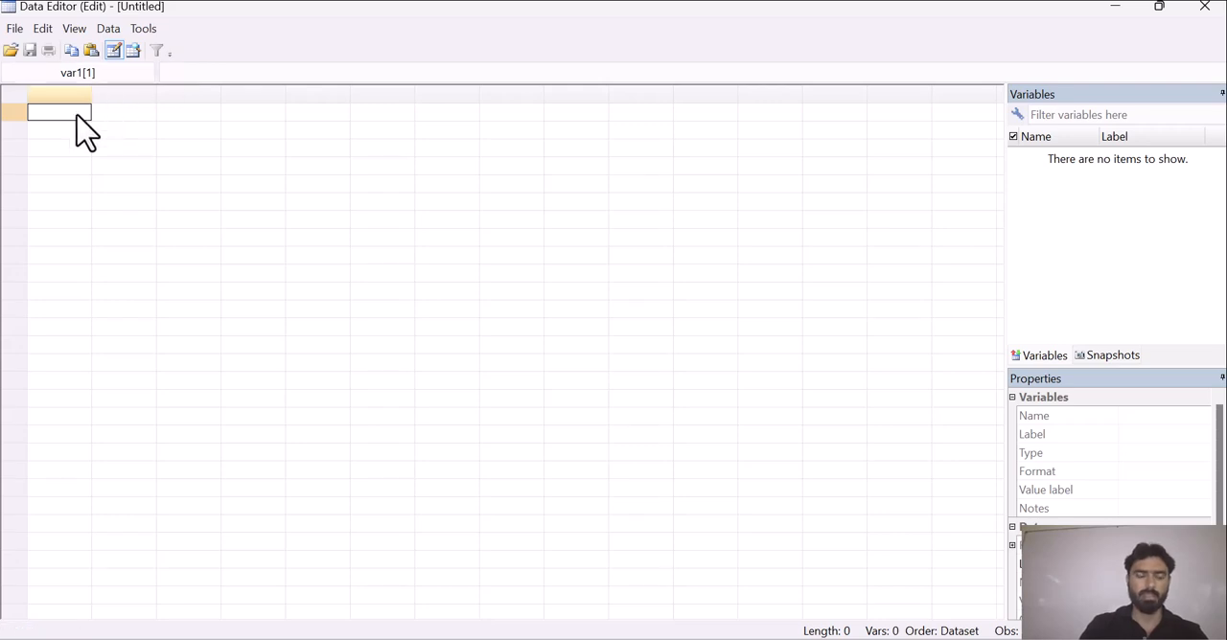
{"action": "key", "text": "ctrl+v"}
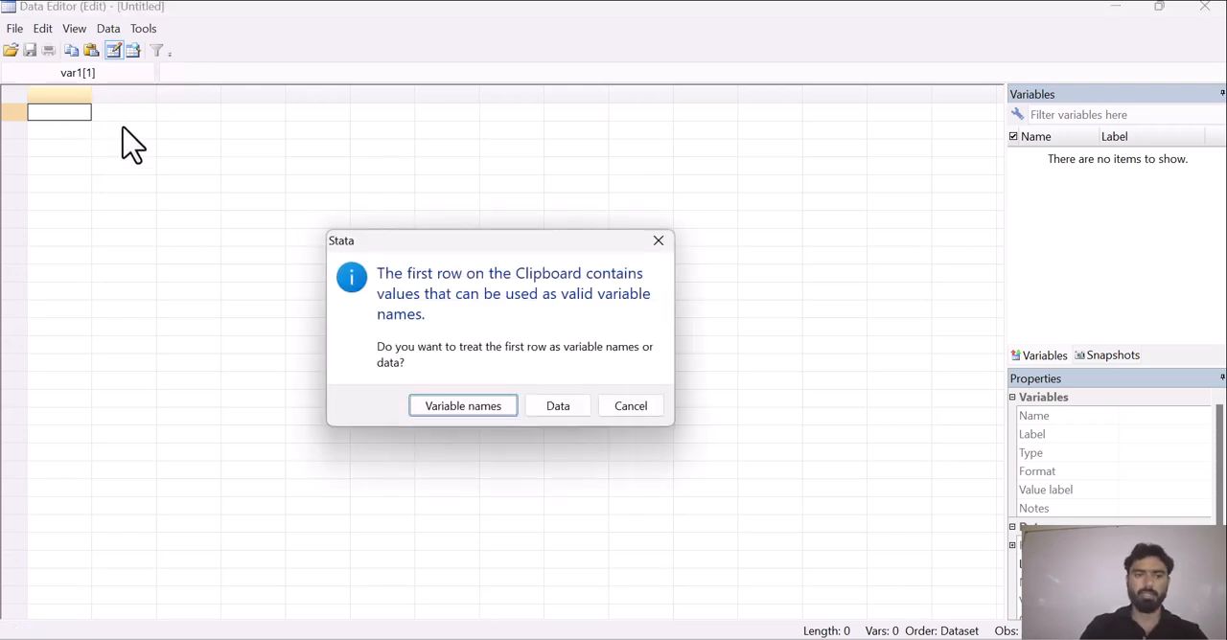
{"action": "left_click", "coordinate": [479, 407]}
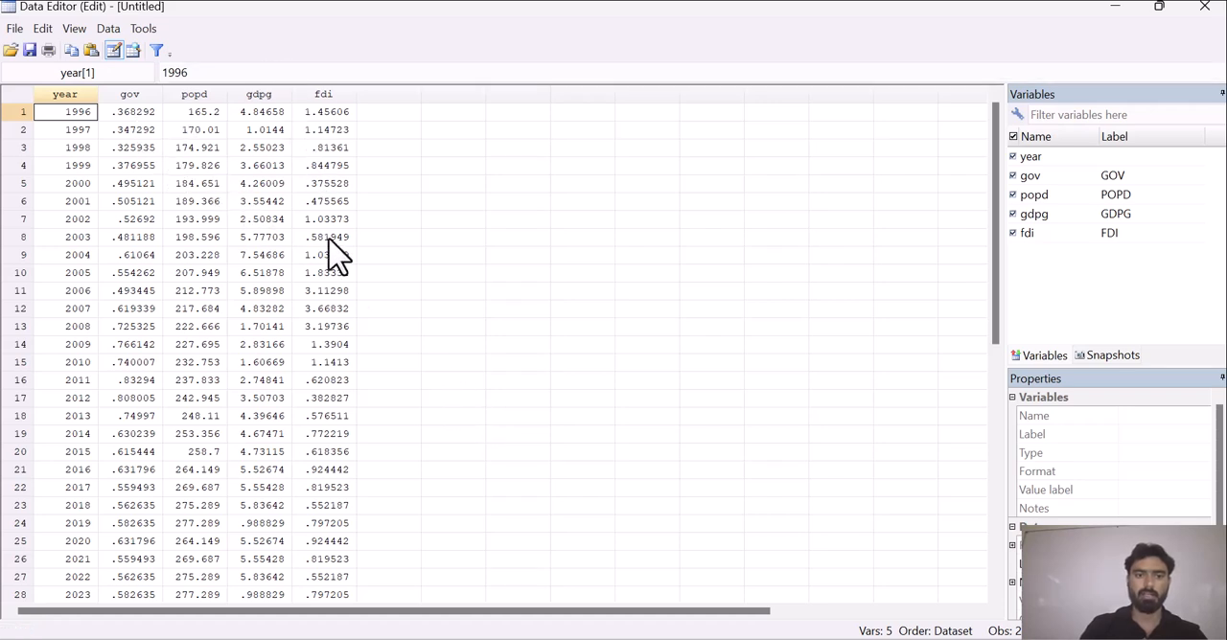
{"action": "left_click", "coordinate": [1122, 21]}
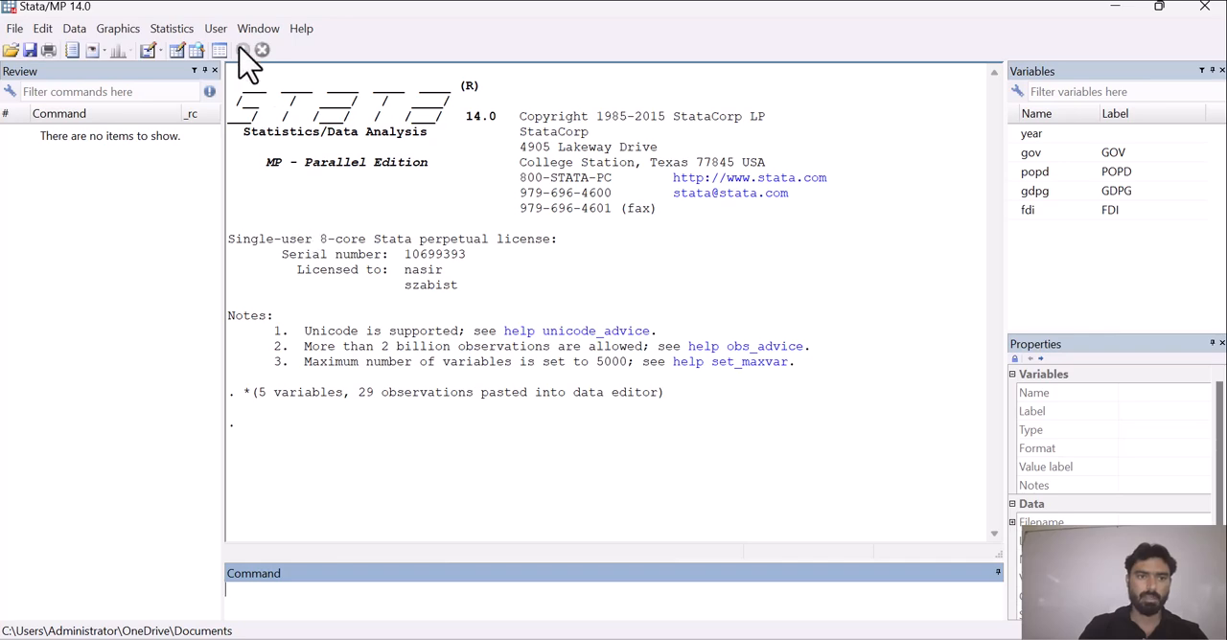
Set up a cointegrating rank test of a VECM (vecrank) with gdpg and fdi as the dependent variables.
{"action": "left_click", "coordinate": [172, 29]}
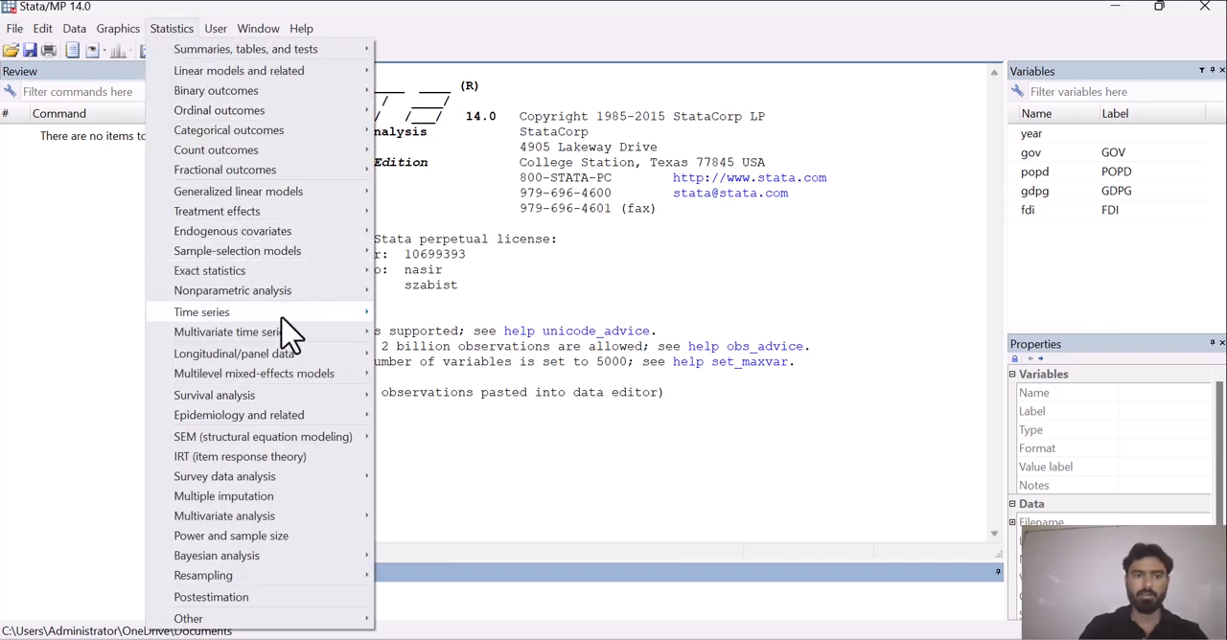
{"action": "mouse_move", "coordinate": [287, 340]}
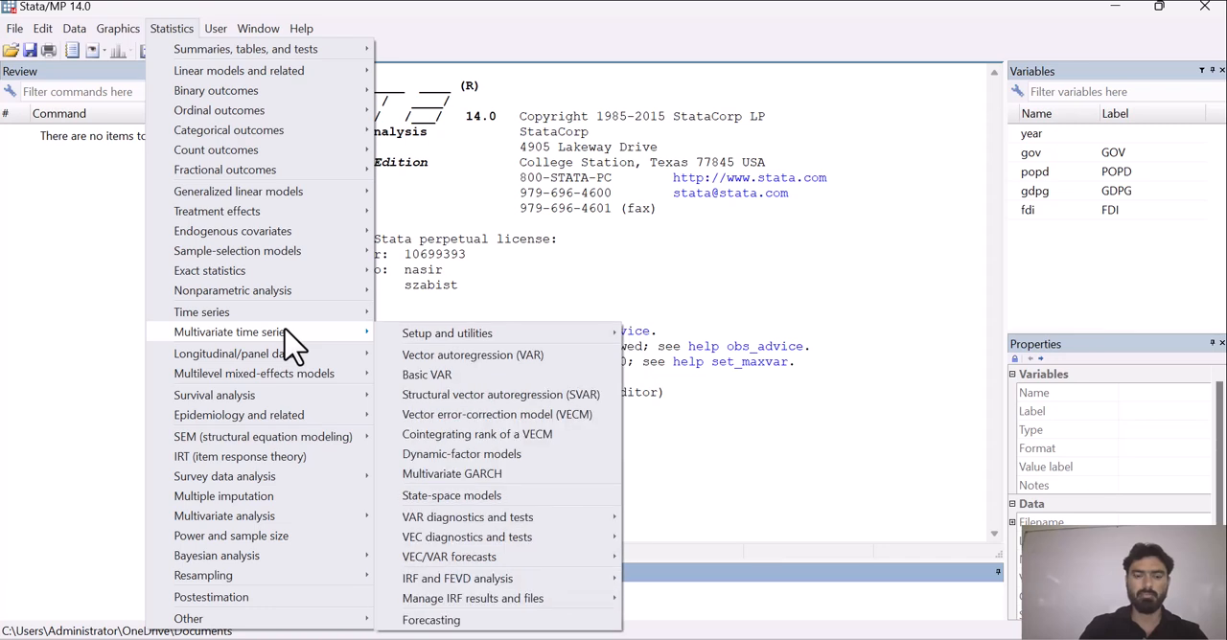
{"action": "left_click", "coordinate": [505, 437]}
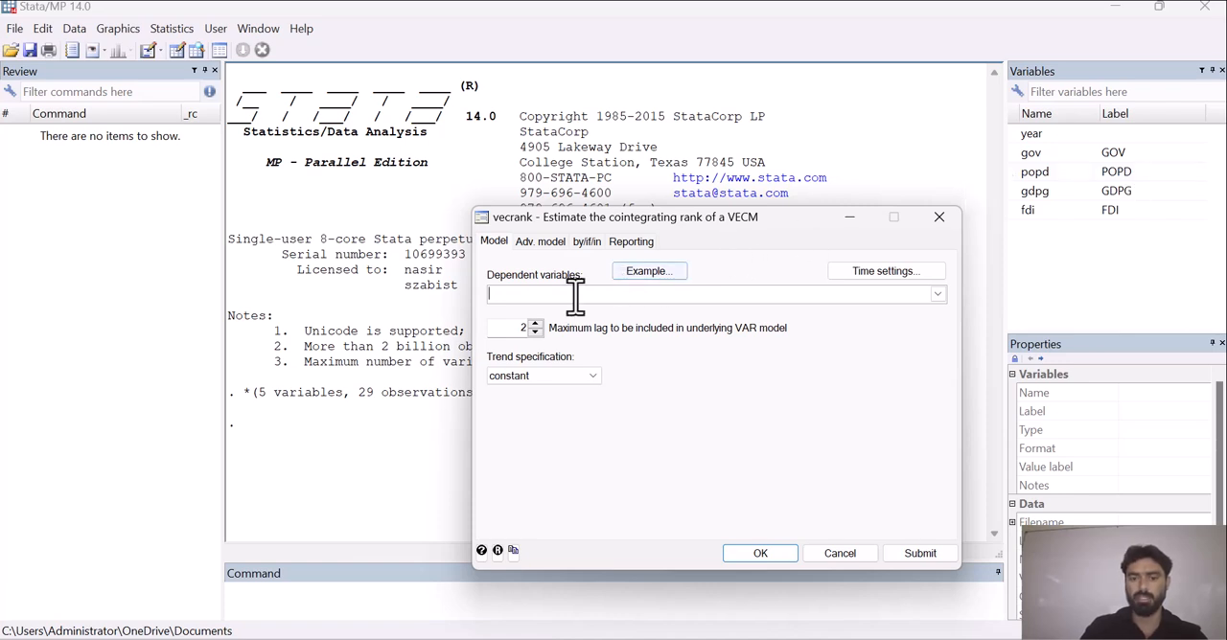
{"action": "type", "text": "gdpg"}
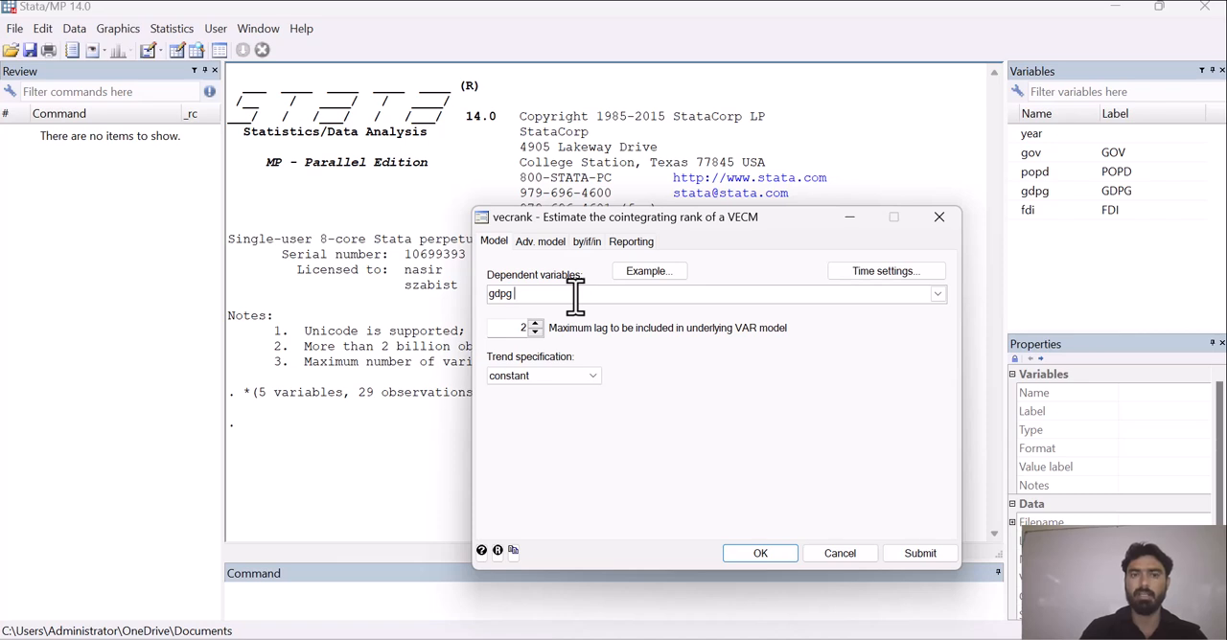
{"action": "type", "text": "g"}
{"action": "key", "text": "BackSpace"}
{"action": "type", "text": "fdi"}
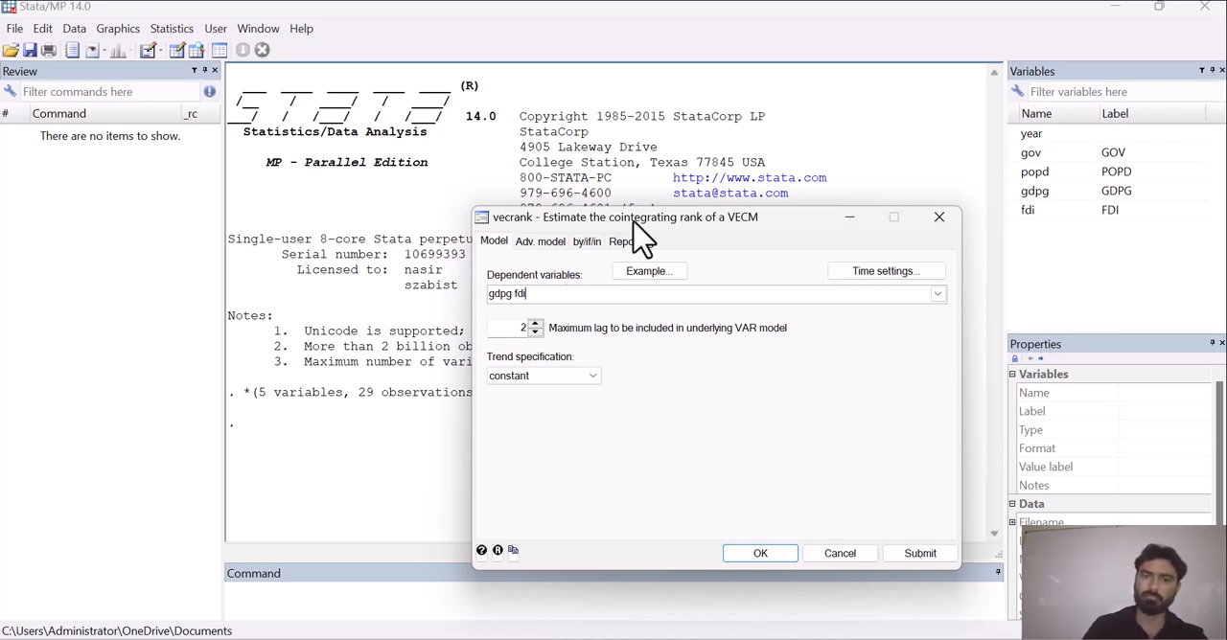
Declare the dataset as time series with year as the time variable and a yearly time unit.
{"action": "left_click", "coordinate": [839, 273]}
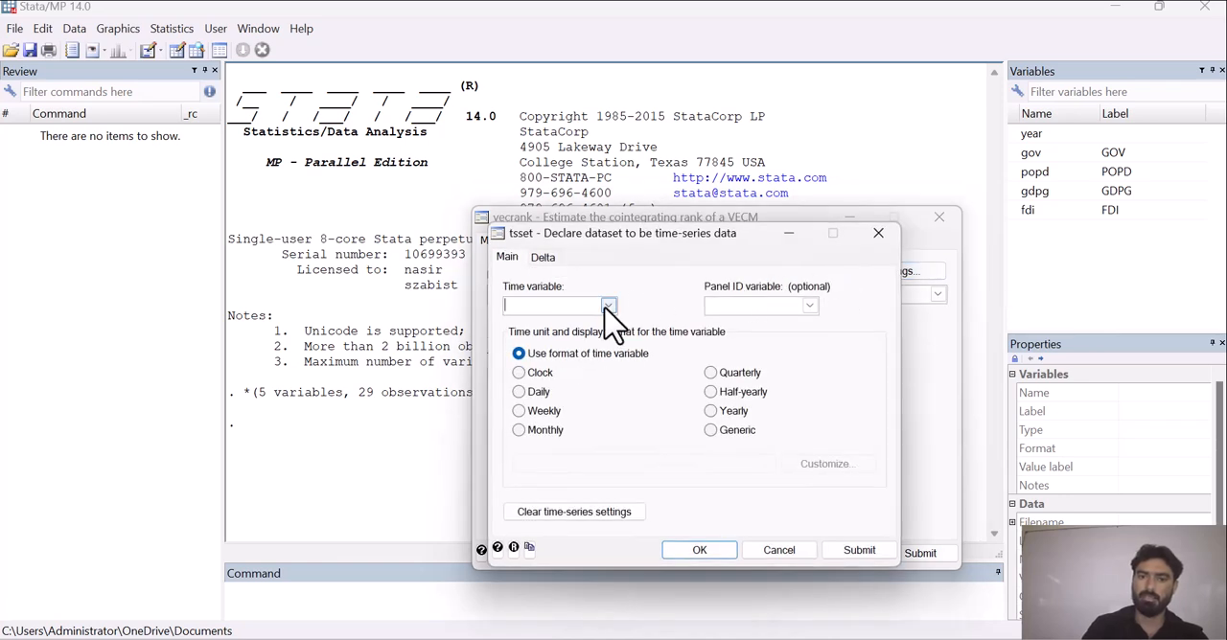
{"action": "left_click", "coordinate": [608, 305]}
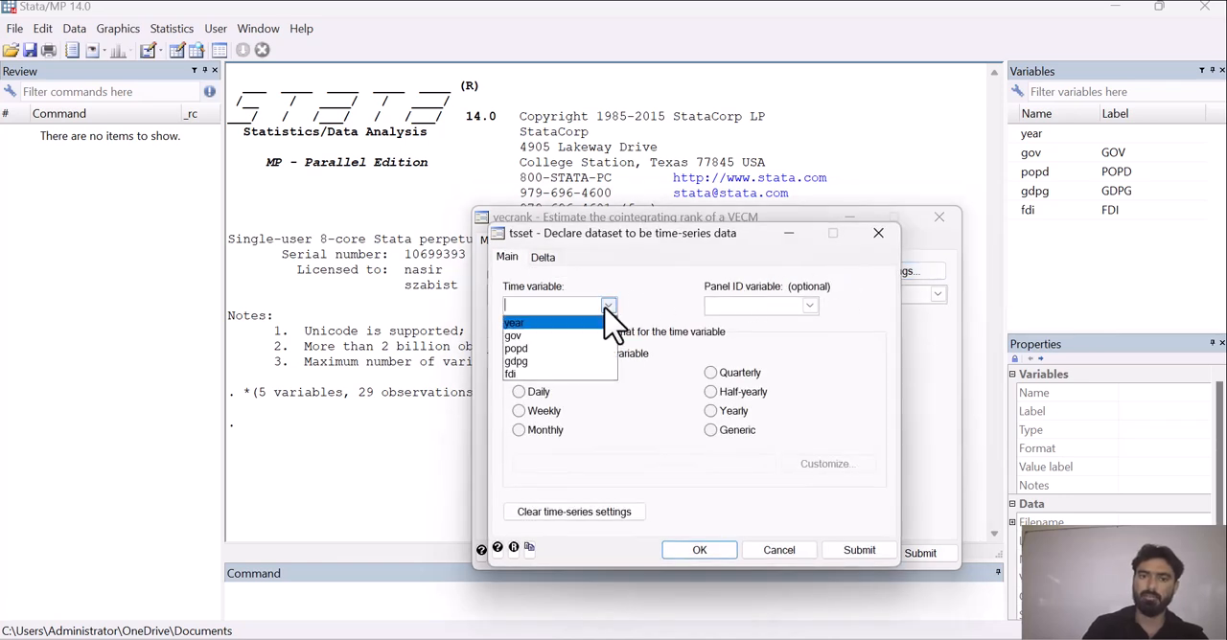
{"action": "left_click", "coordinate": [544, 324]}
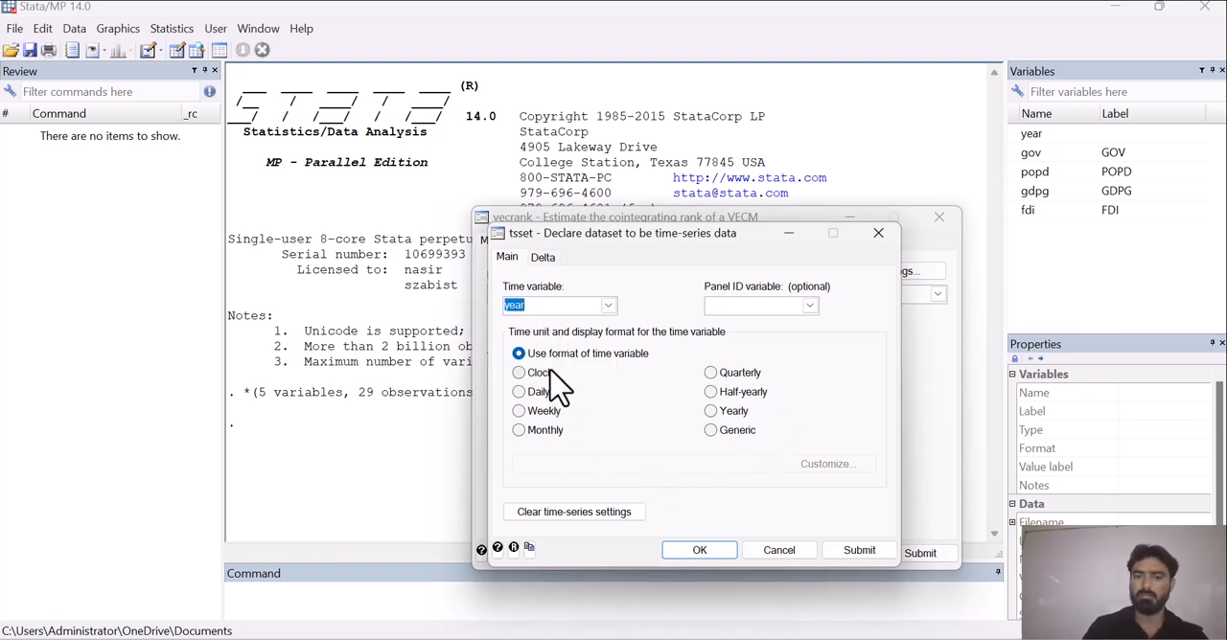
{"action": "left_click", "coordinate": [710, 411]}
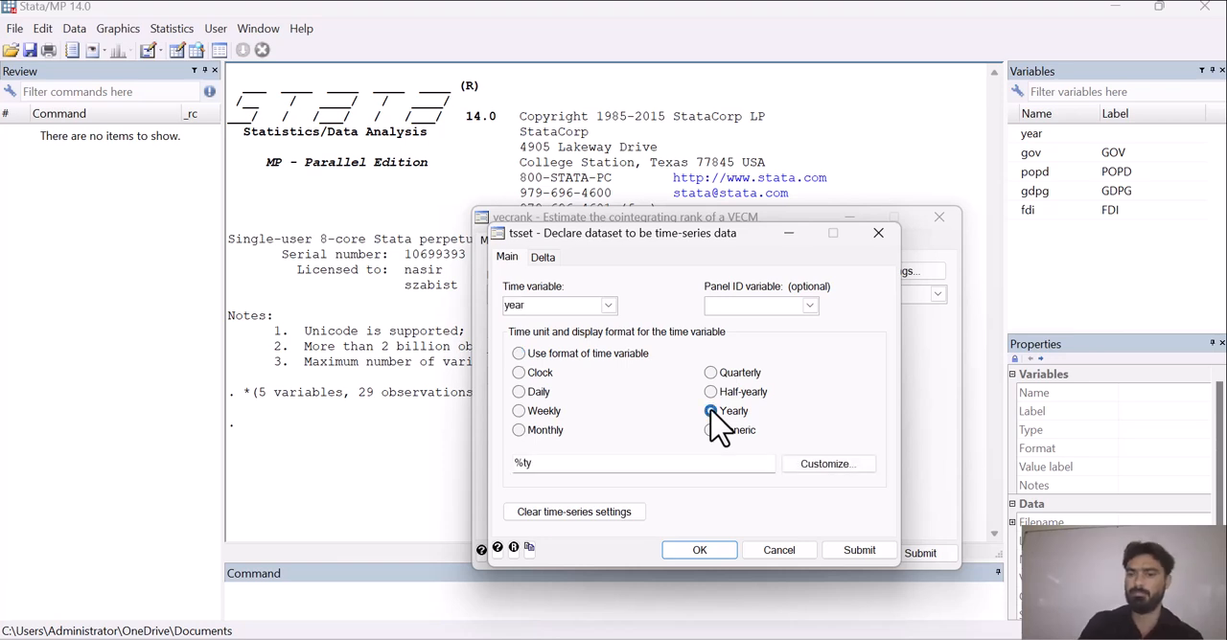
{"action": "left_click", "coordinate": [700, 553]}
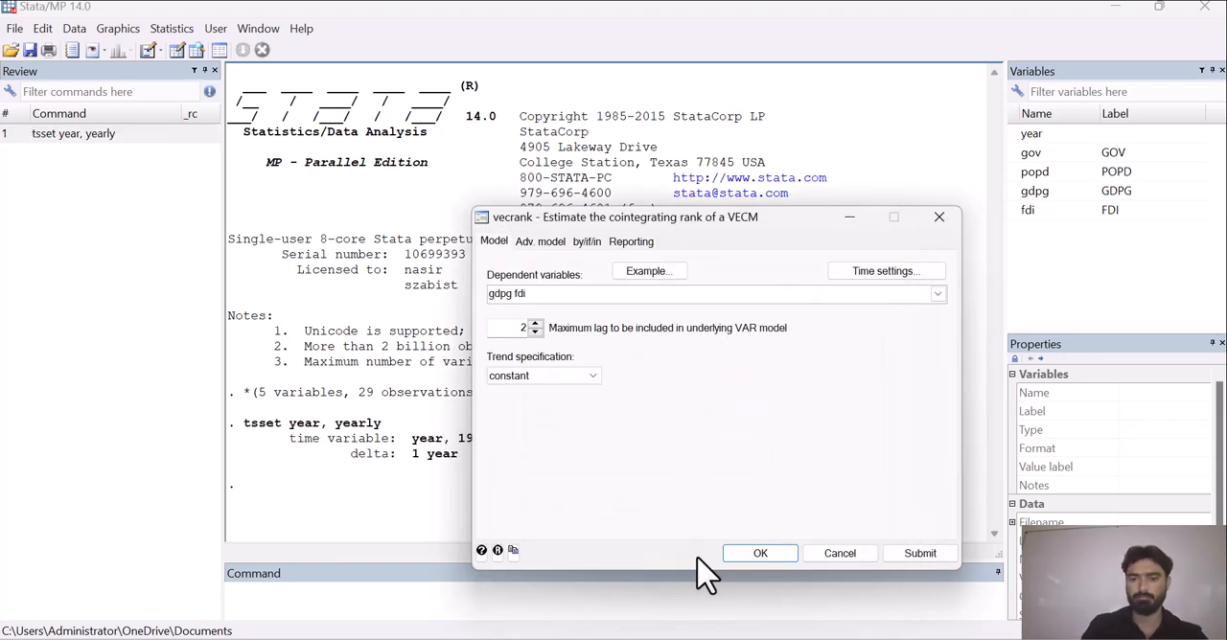
Include the maximum-eigenvalue statistic in the report and run the Johansen cointegration test.
{"action": "left_click", "coordinate": [629, 245]}
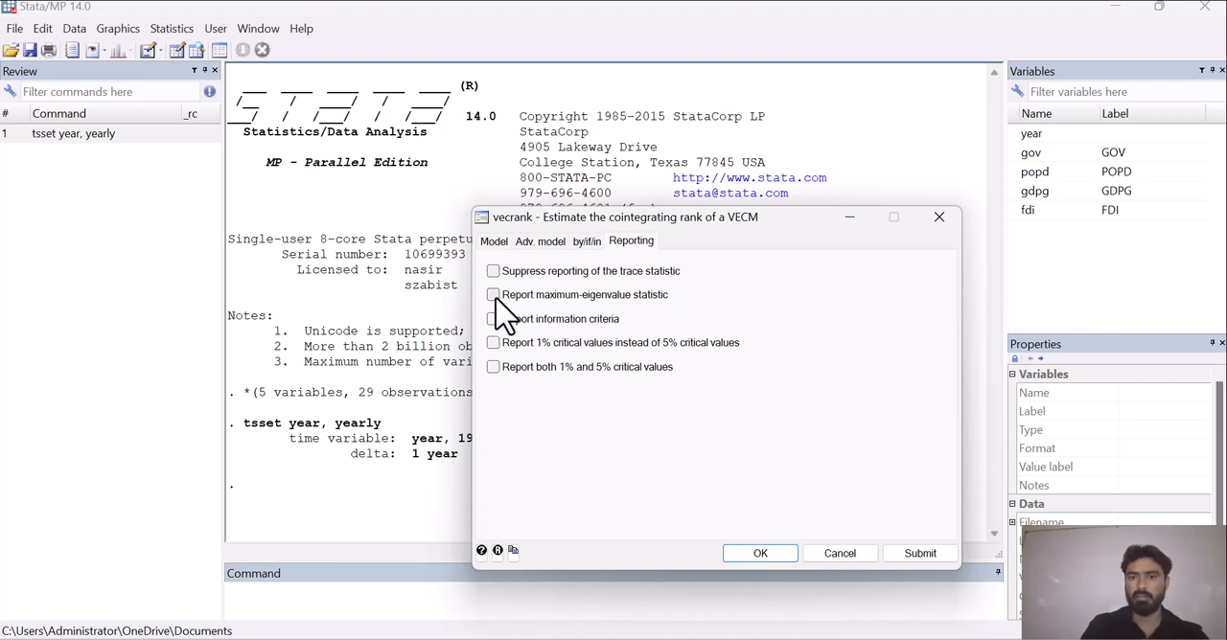
{"action": "left_click", "coordinate": [492, 295]}
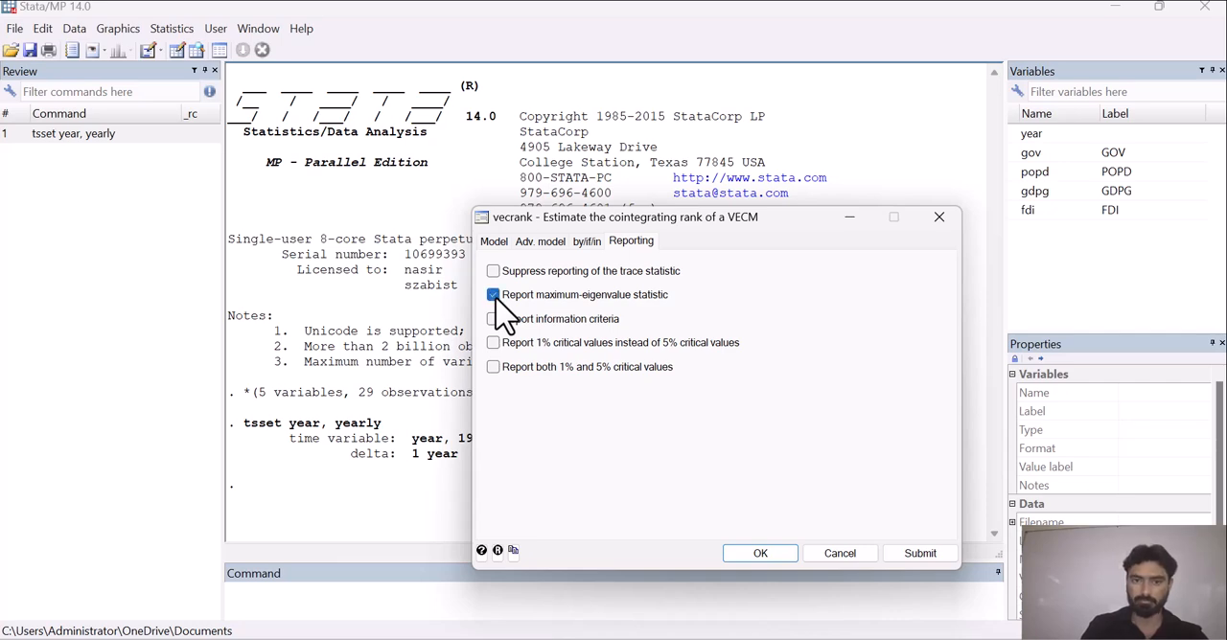
{"action": "left_click", "coordinate": [750, 556]}
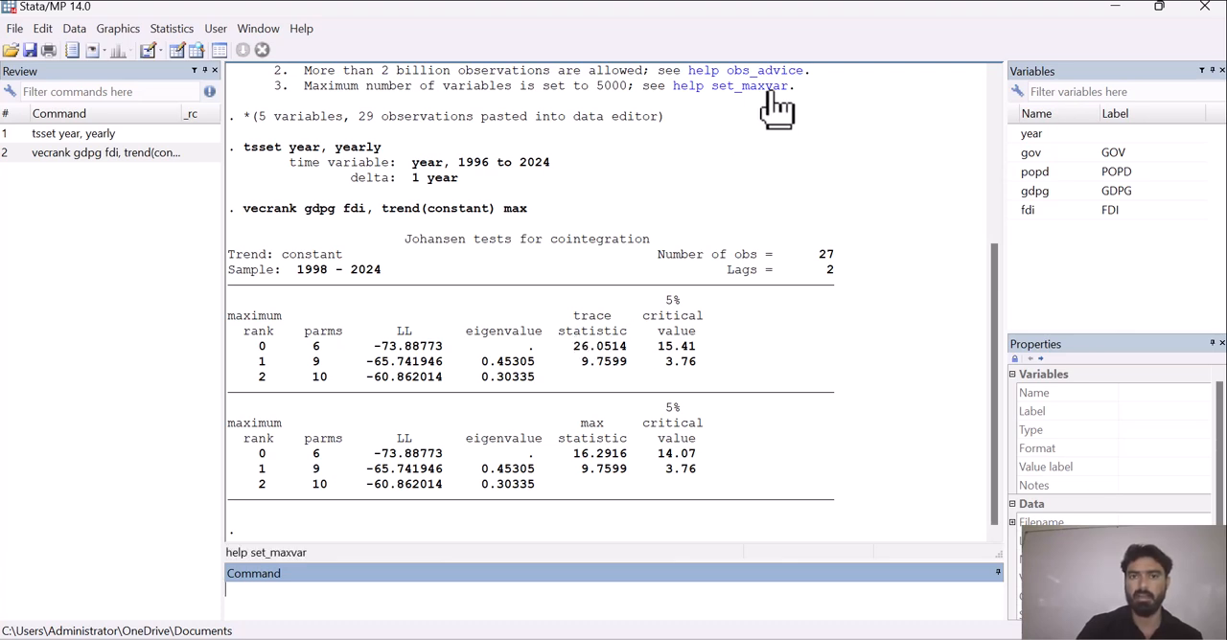
{"action": "left_click", "coordinate": [779, 35]}
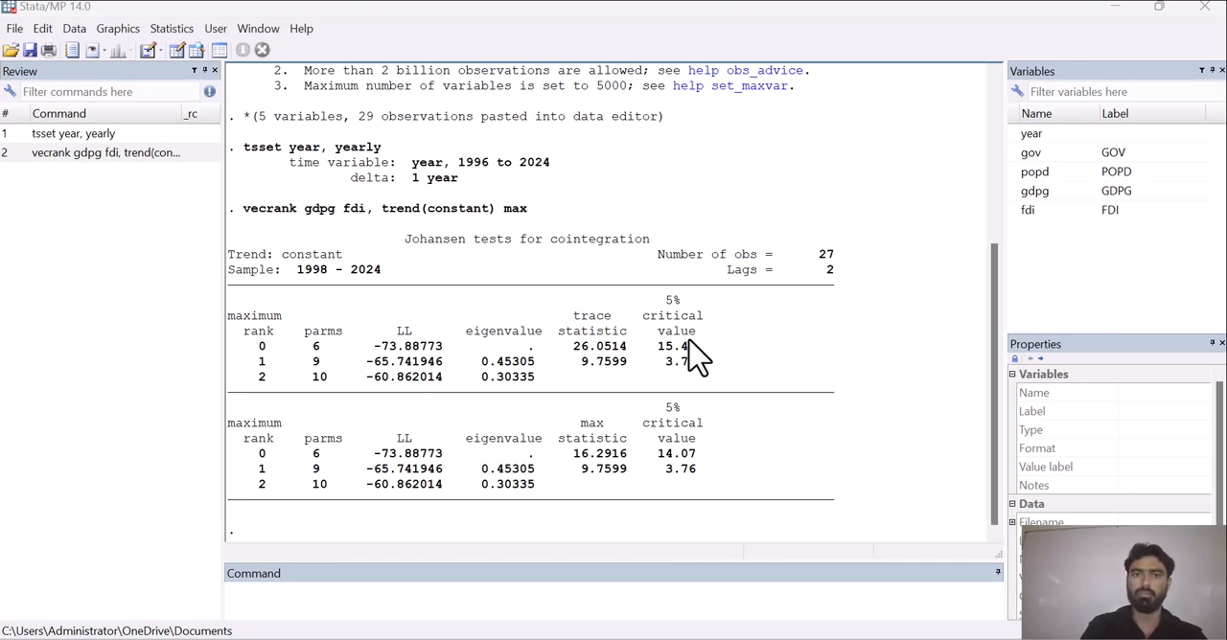
Write the command-line note "if the trace stat value is greater than critical value then we have to reject the null hypothesis.".
{"action": "left_click", "coordinate": [358, 597]}
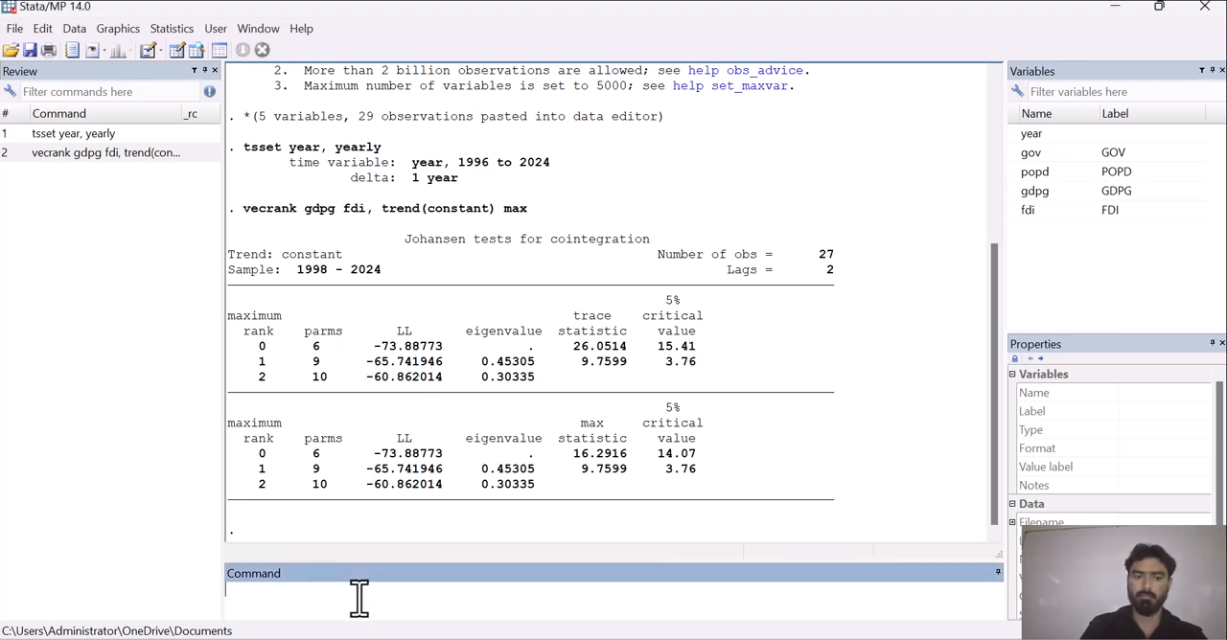
{"action": "type", "text": "if"}
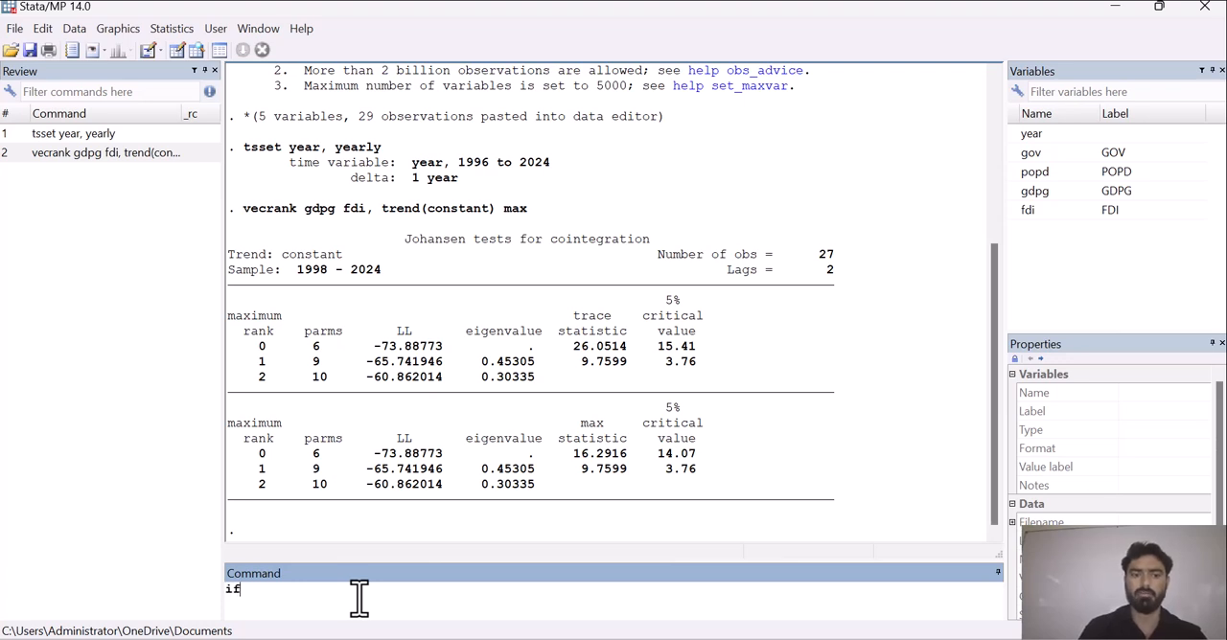
{"action": "type", "text": " the trace "}
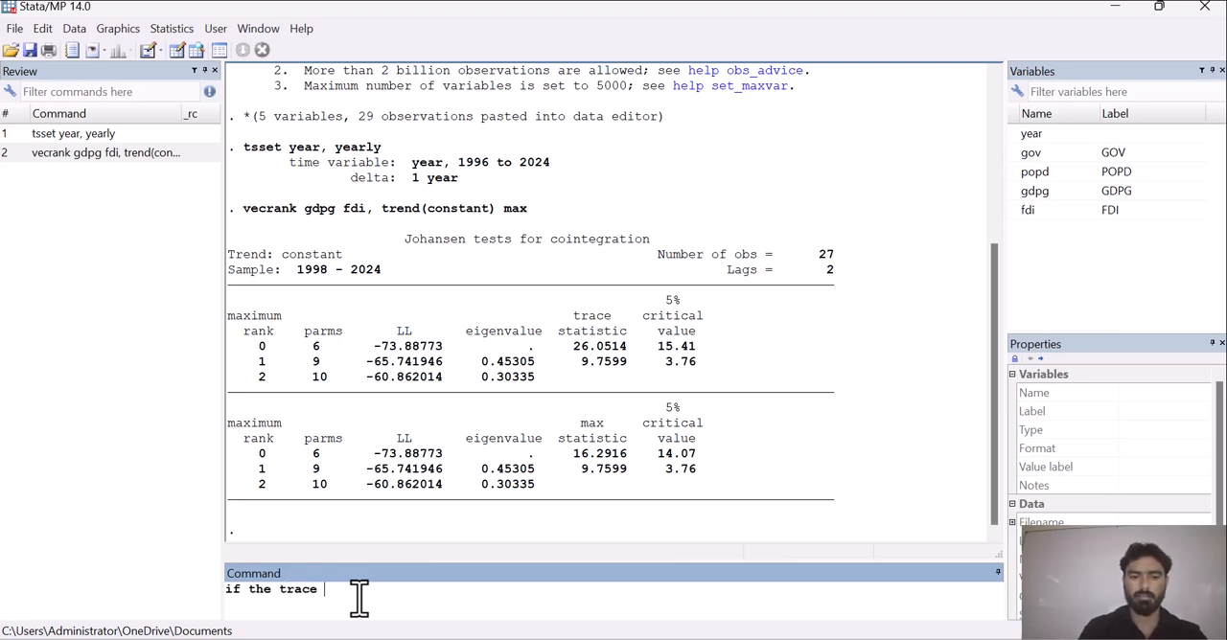
{"action": "type", "text": "stat value is grea"}
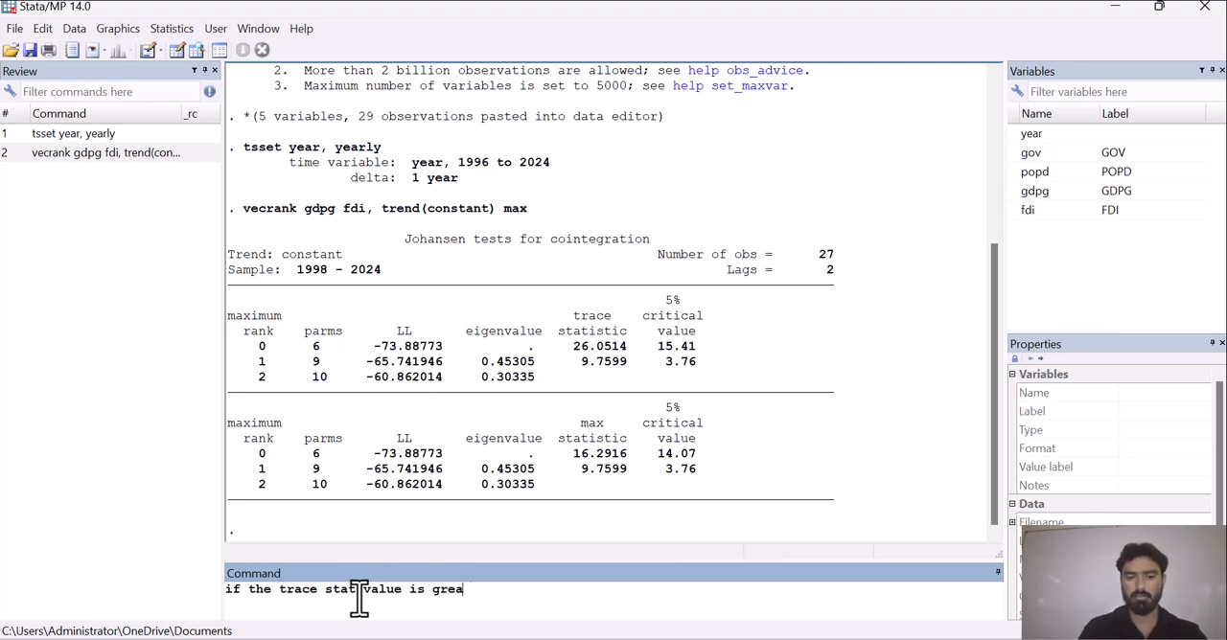
{"action": "type", "text": "ter than c"}
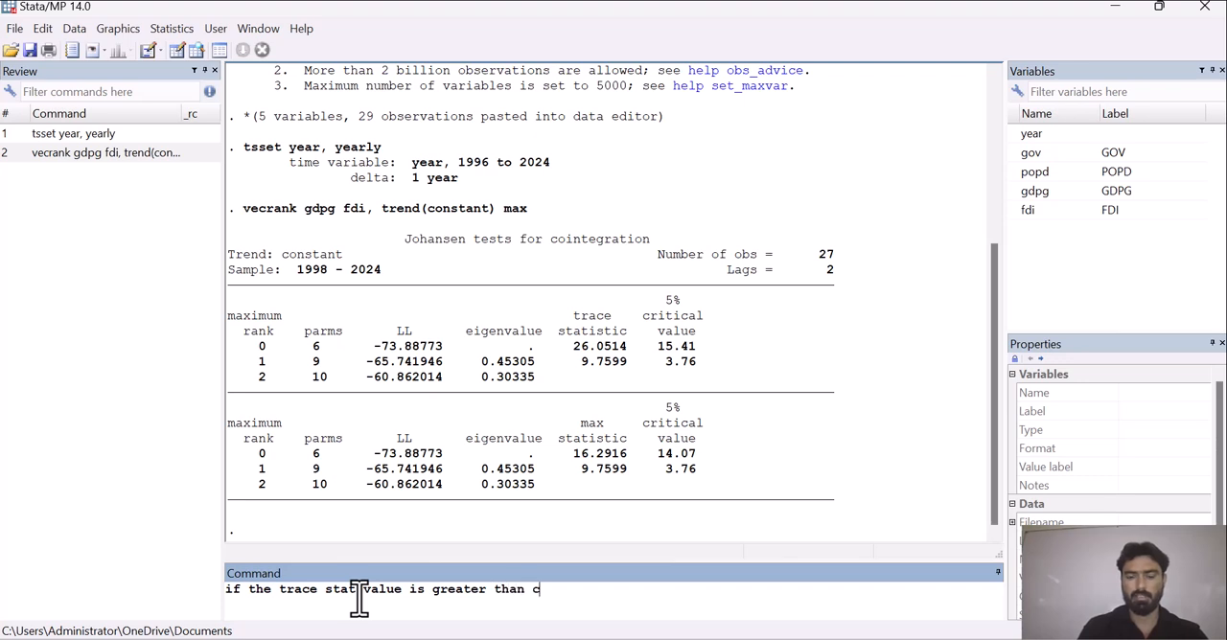
{"action": "type", "text": "ritical "}
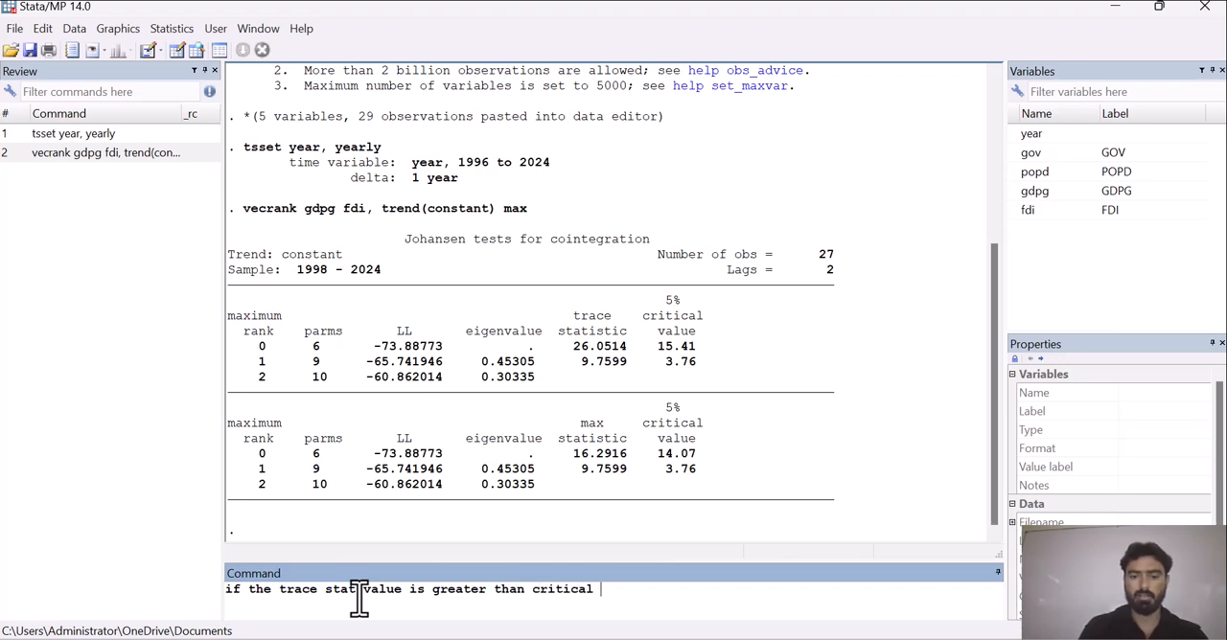
{"action": "type", "text": "value then w"}
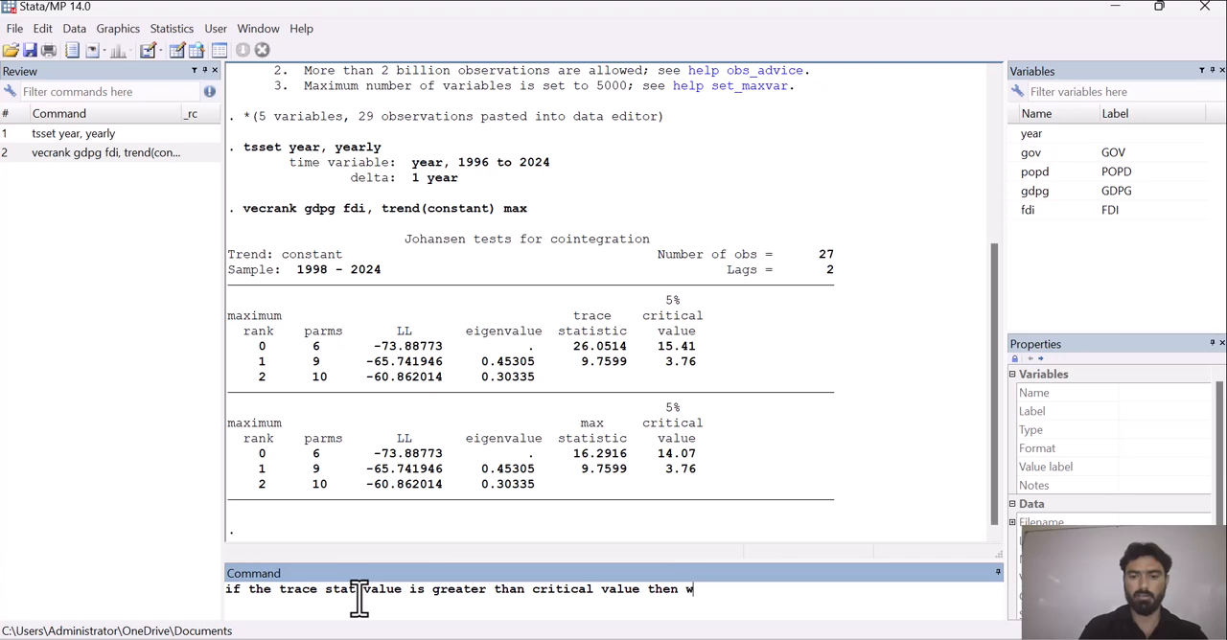
{"action": "type", "text": "e have to re"}
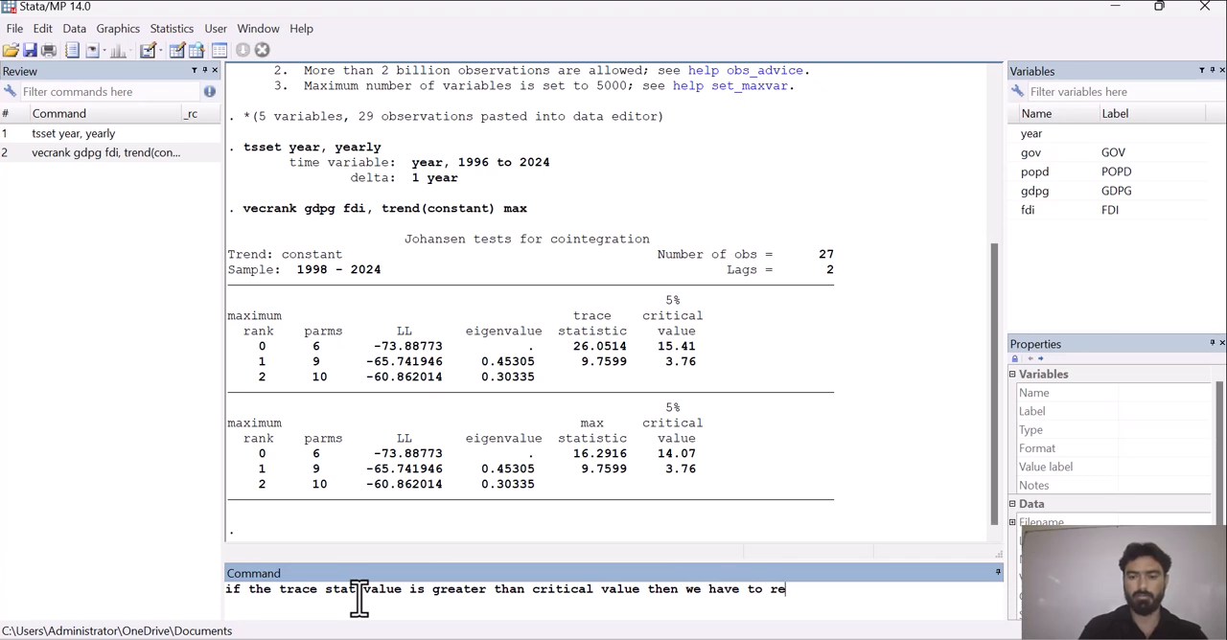
{"action": "type", "text": "ject the "}
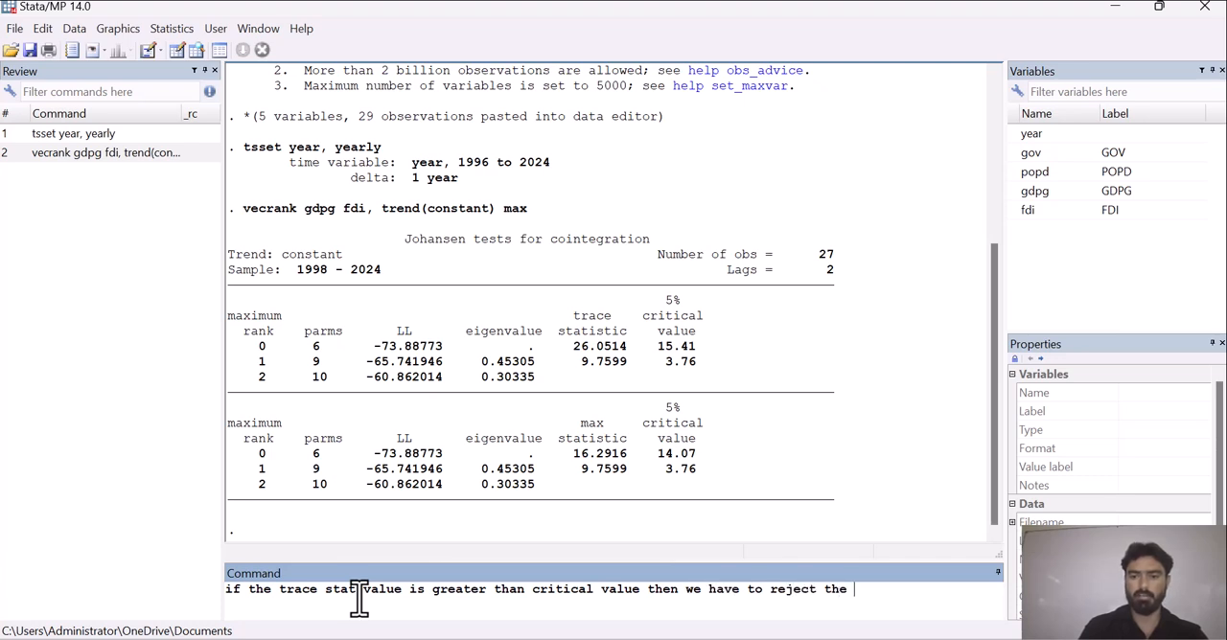
{"action": "type", "text": "null hypothesis."}
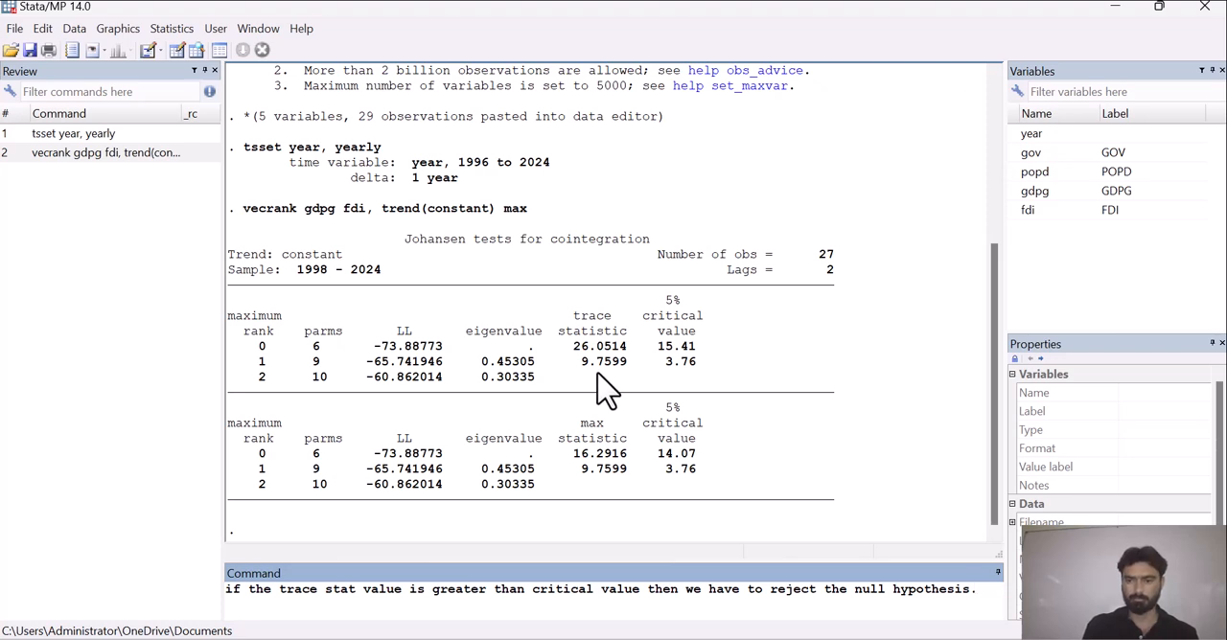
Erase the whole note about the trace statistic decision rule from the command line.
{"action": "key", "text": "BackSpace"}
{"action": "key", "text": "BackSpace"}
{"action": "key", "text": "BackSpace"}
{"action": "key", "text": "BackSpace"}
{"action": "key", "text": "BackSpace"}
{"action": "key", "text": "BackSpace"}
{"action": "key", "text": "BackSpace"}
{"action": "key", "text": "BackSpace"}
{"action": "key", "text": "BackSpace"}
{"action": "key", "text": "BackSpace"}
{"action": "key", "text": "BackSpace"}
{"action": "key", "text": "BackSpace"}
{"action": "key", "text": "BackSpace"}
{"action": "key", "text": "BackSpace"}
{"action": "key", "text": "BackSpace"}
{"action": "key", "text": "BackSpace"}
{"action": "key", "text": "BackSpace"}
{"action": "key", "text": "BackSpace"}
{"action": "key", "text": "BackSpace"}
{"action": "key", "text": "BackSpace"}
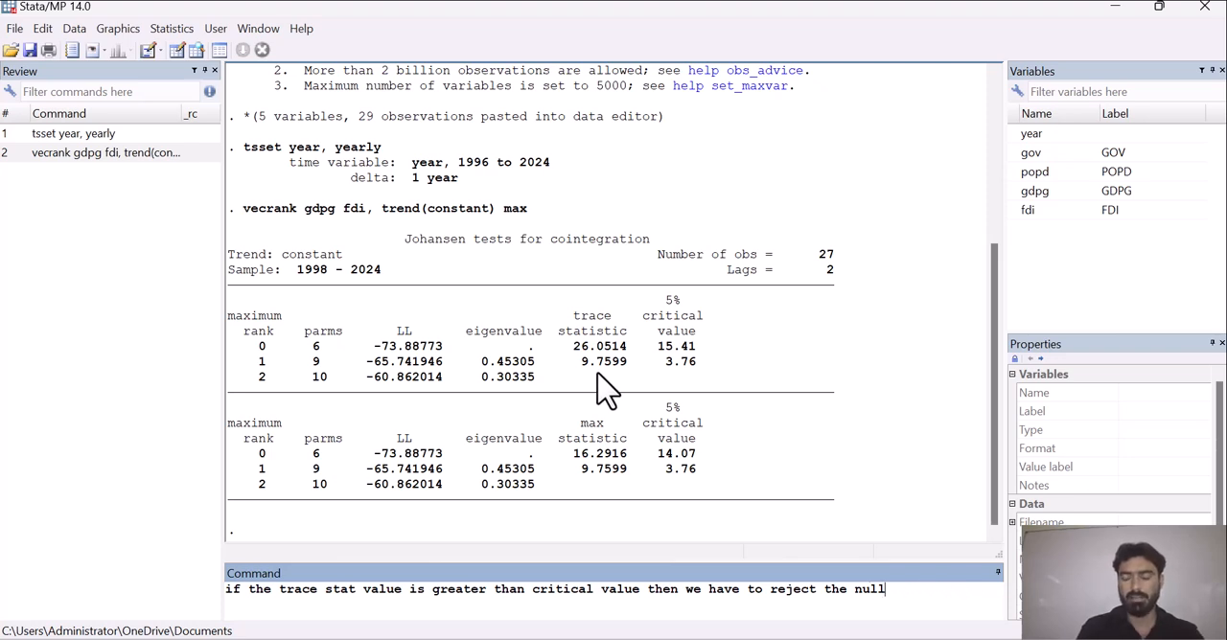
{"action": "key", "text": "BackSpace"}
{"action": "key", "text": "BackSpace"}
{"action": "key", "text": "BackSpace"}
{"action": "key", "text": "BackSpace"}
{"action": "key", "text": "BackSpace"}
{"action": "key", "text": "BackSpace"}
{"action": "key", "text": "BackSpace"}
{"action": "key", "text": "BackSpace"}
{"action": "key", "text": "BackSpace"}
{"action": "key", "text": "BackSpace"}
{"action": "key", "text": "BackSpace"}
{"action": "key", "text": "BackSpace"}
{"action": "key", "text": "BackSpace"}
{"action": "key", "text": "BackSpace"}
{"action": "key", "text": "BackSpace"}
{"action": "key", "text": "BackSpace"}
{"action": "key", "text": "BackSpace"}
{"action": "key", "text": "BackSpace"}
{"action": "key", "text": "BackSpace"}
{"action": "key", "text": "BackSpace"}
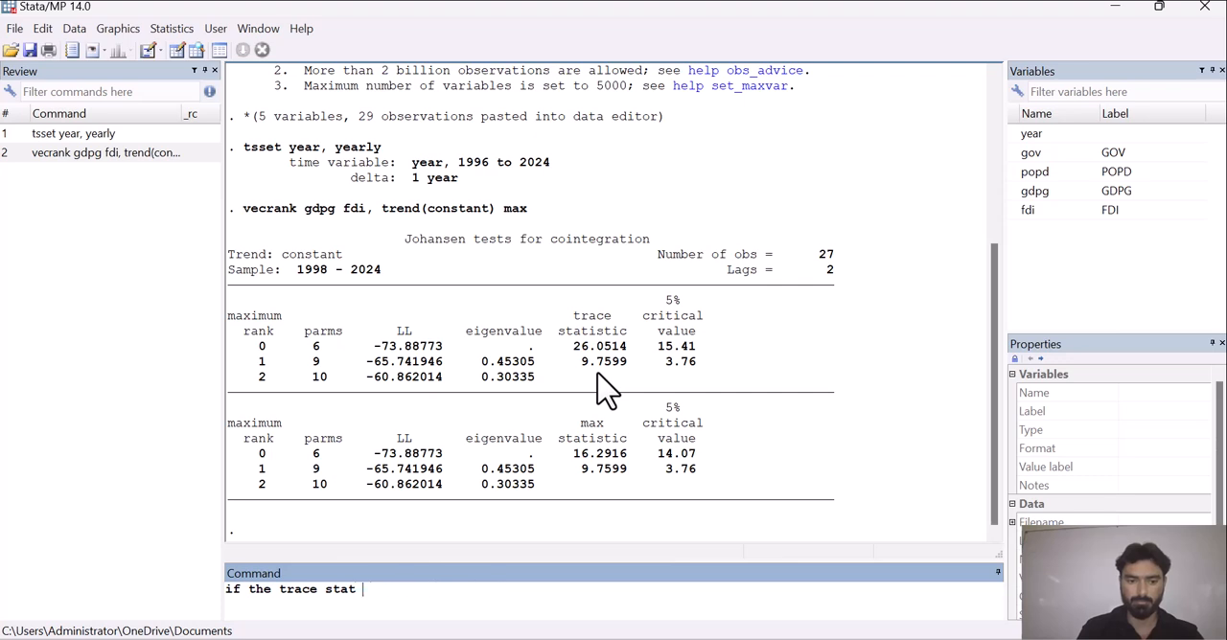
{"action": "key", "text": "BackSpace"}
{"action": "key", "text": "BackSpace"}
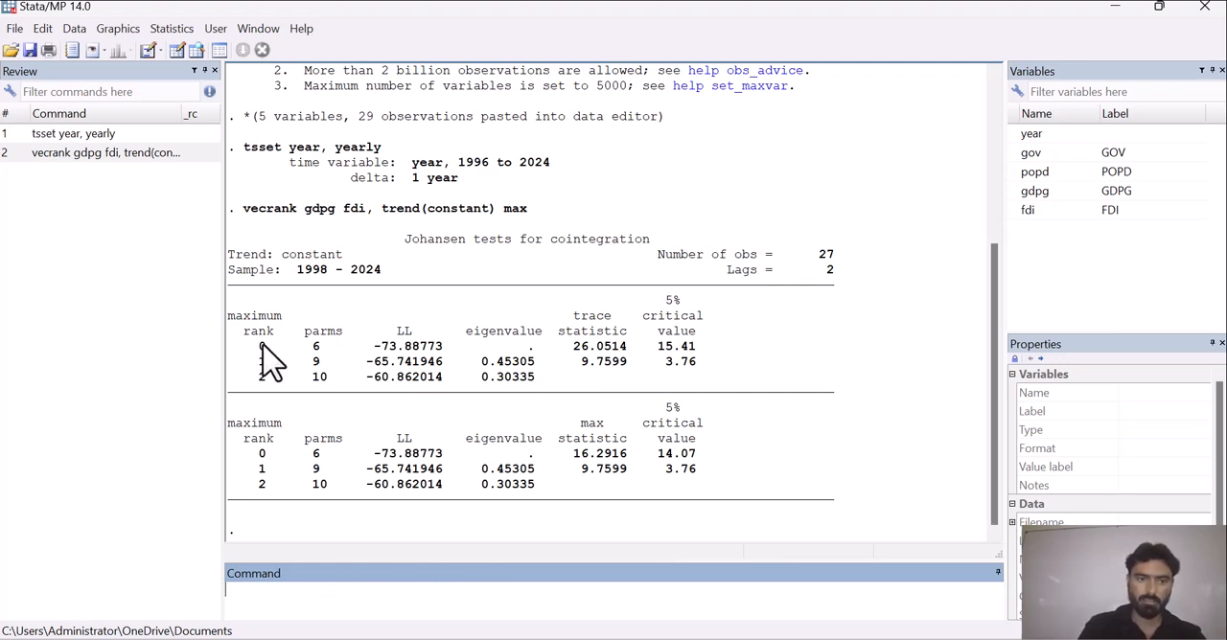
Write the null hypothesis "H0: there is no cointegration" as a note in the command line.
{"action": "type", "text": "Hi"}
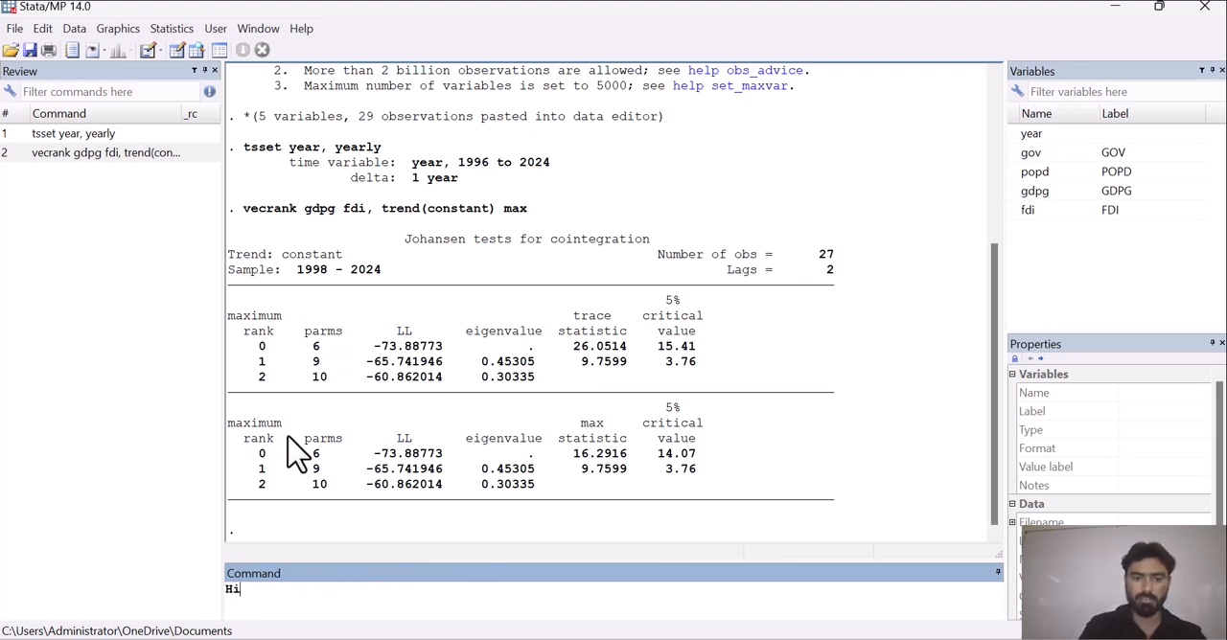
{"action": "key", "text": "BackSpace"}
{"action": "type", "text": "0: there "}
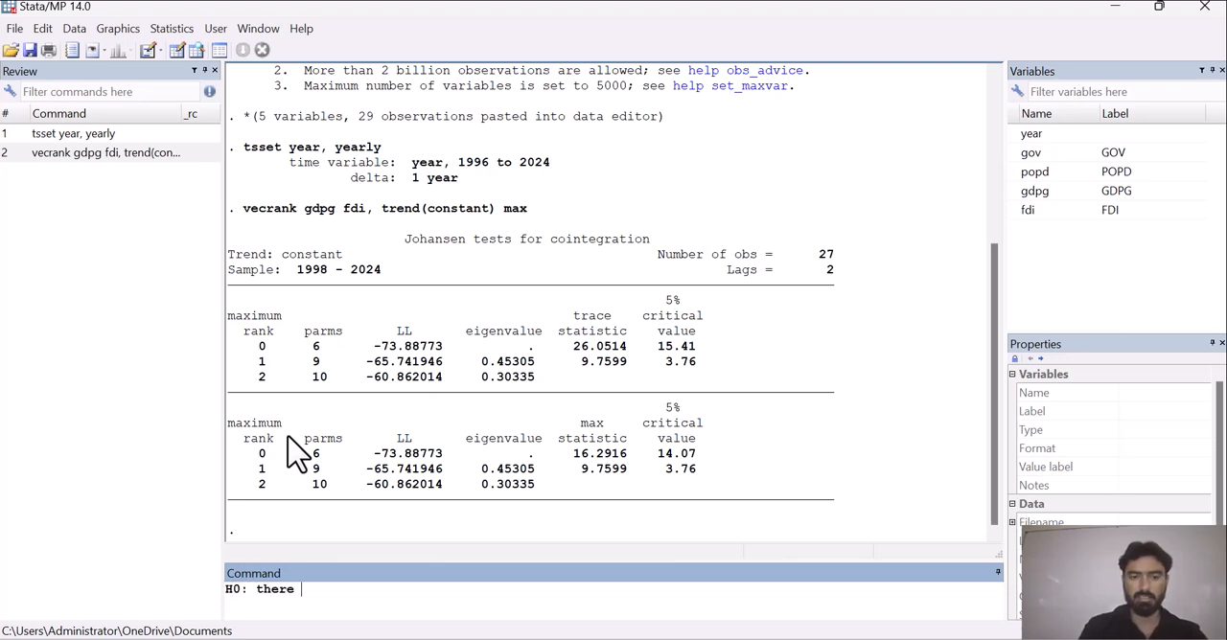
{"action": "type", "text": "is no cointegratio"}
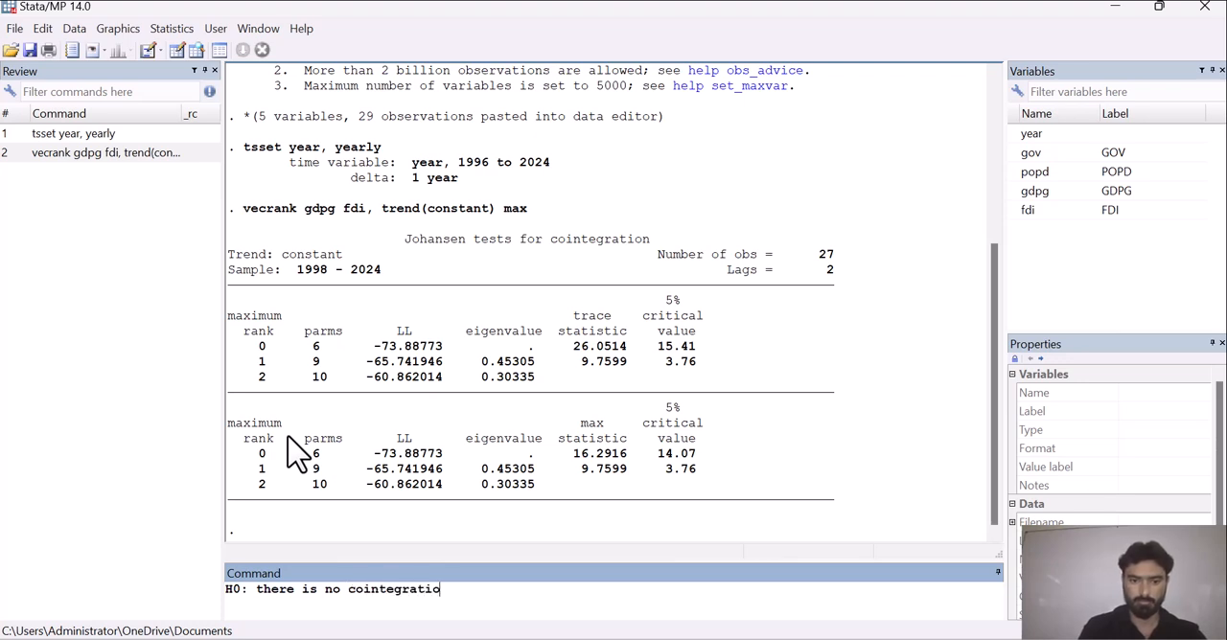
{"action": "type", "text": "n H1"}
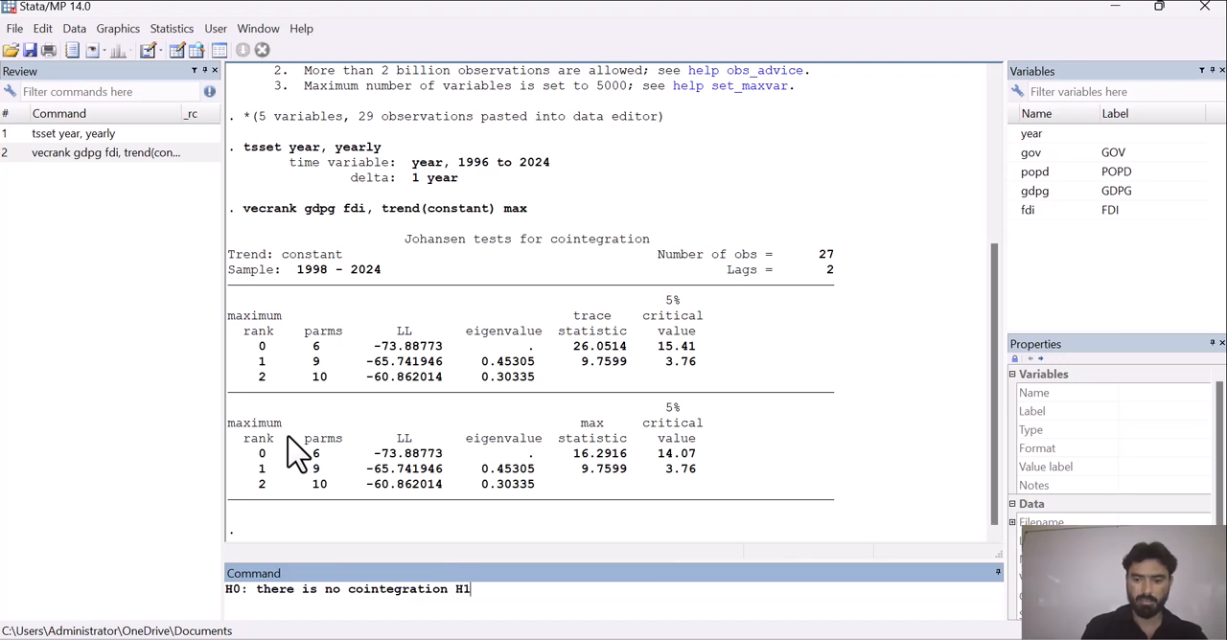
{"action": "type", "text": ": there is "}
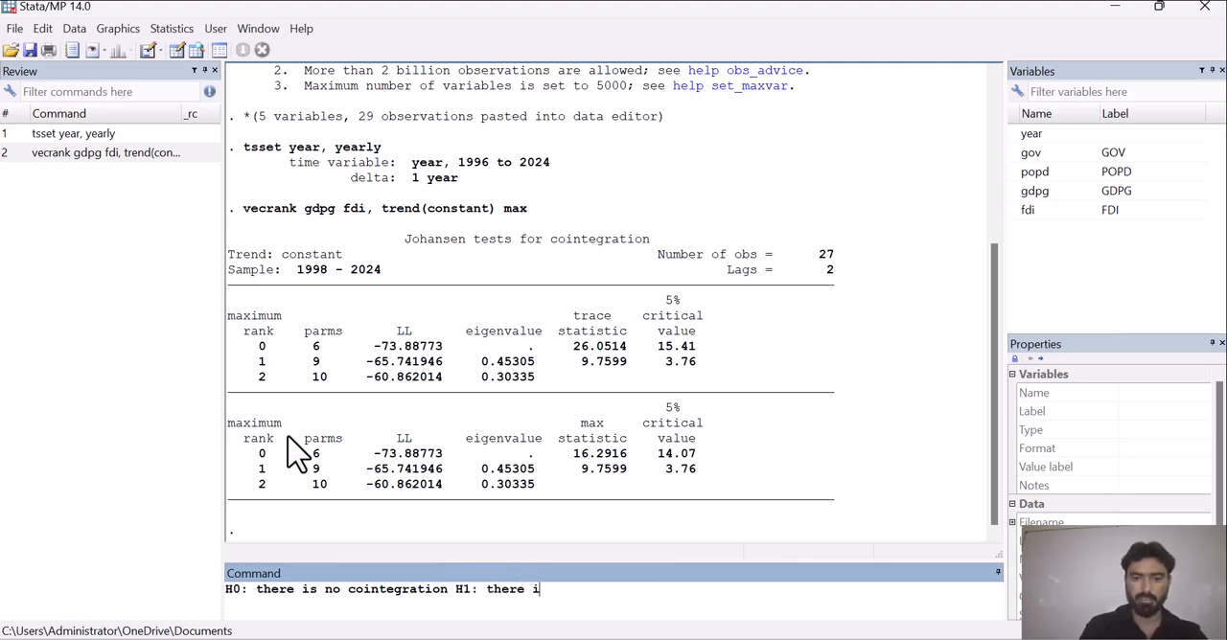
{"action": "type", "text": "coin"}
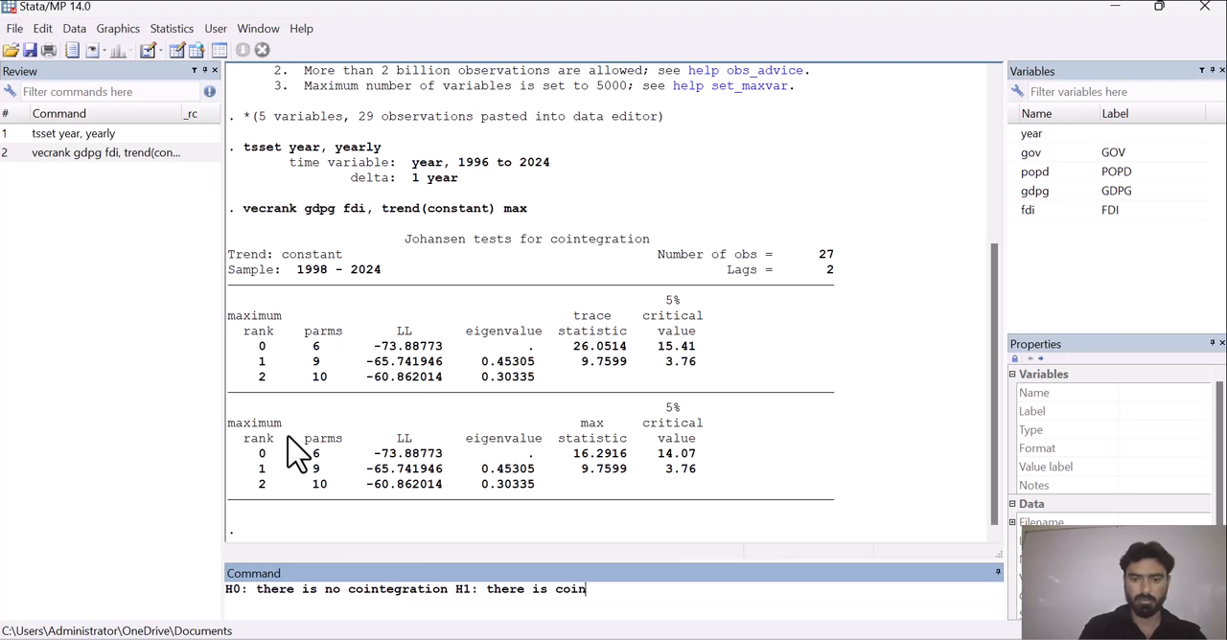
{"action": "type", "text": "egration"}
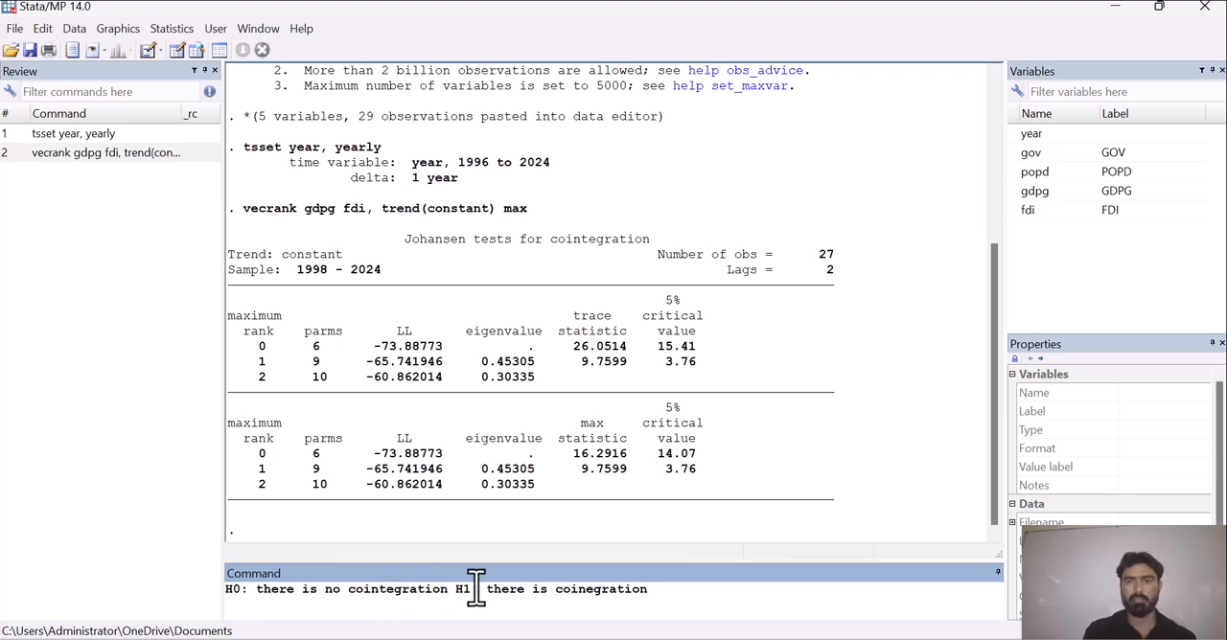
Add the alternative hypothesis "H1: there is coinegration" after the null hypothesis in the command-line note.
{"action": "left_click", "coordinate": [785, 51]}
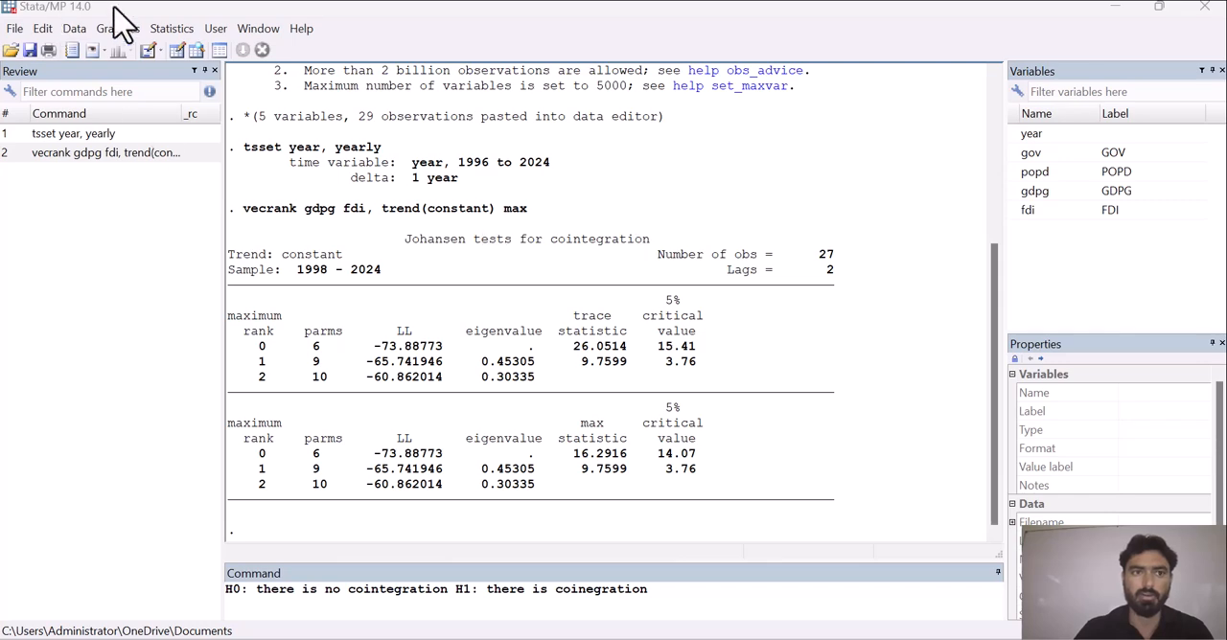
Rerun the Johansen cointegration test on gdpg and fdi with a maximum lag of 5 and a constant trend.
{"action": "left_click", "coordinate": [170, 31]}
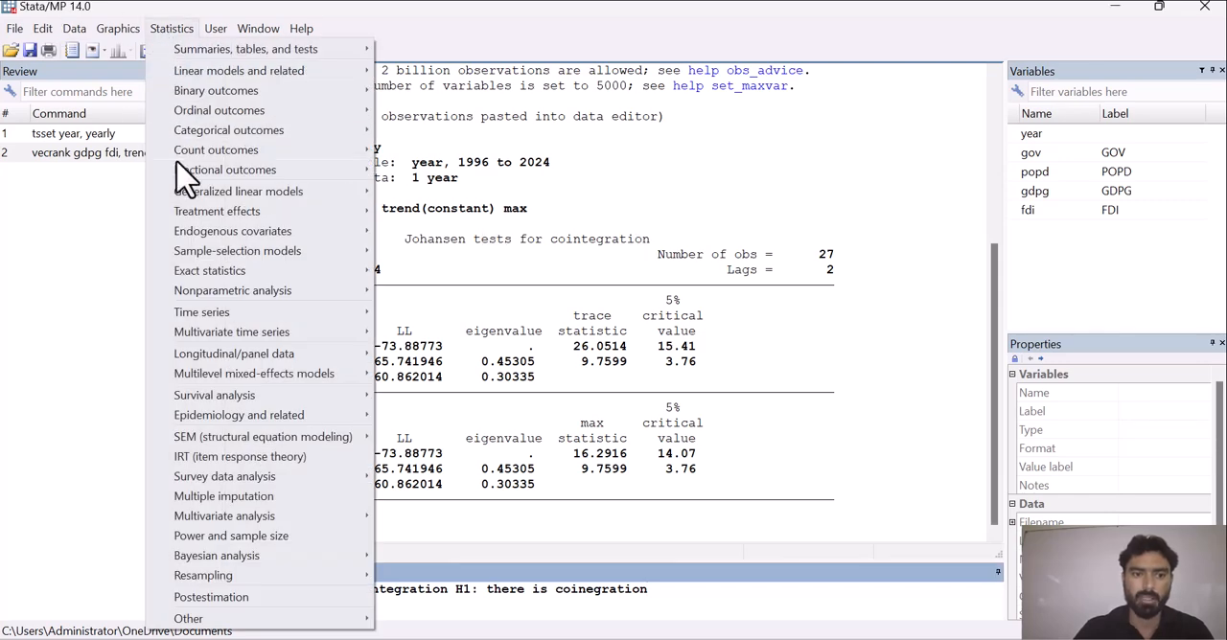
{"action": "mouse_move", "coordinate": [237, 337]}
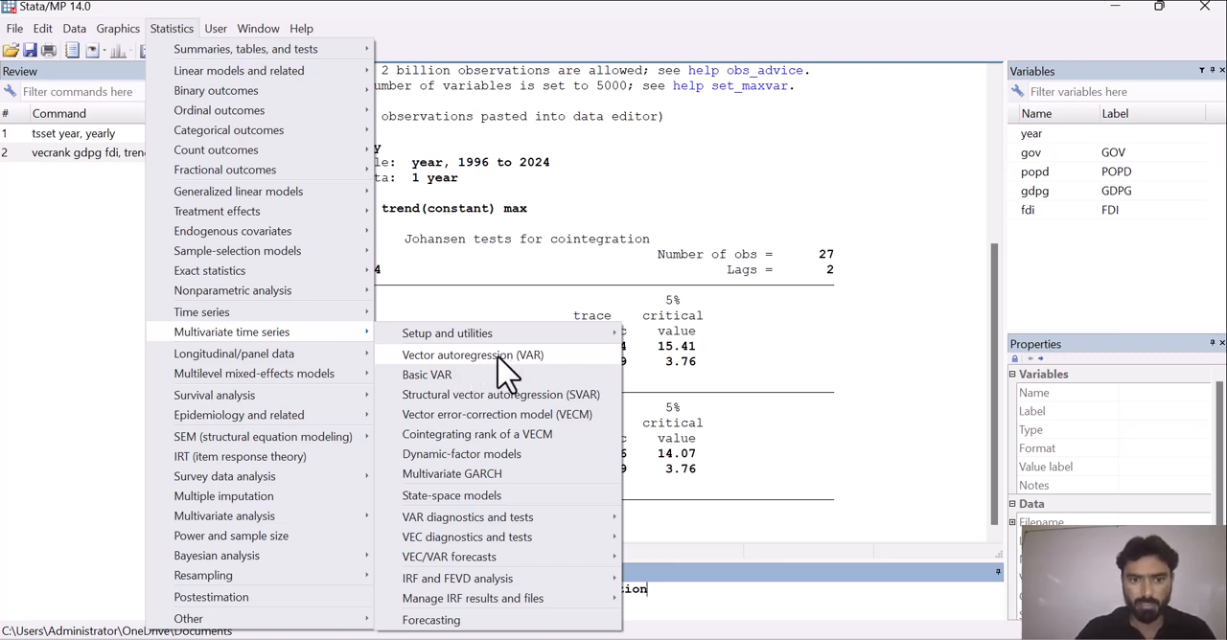
{"action": "left_click", "coordinate": [554, 439]}
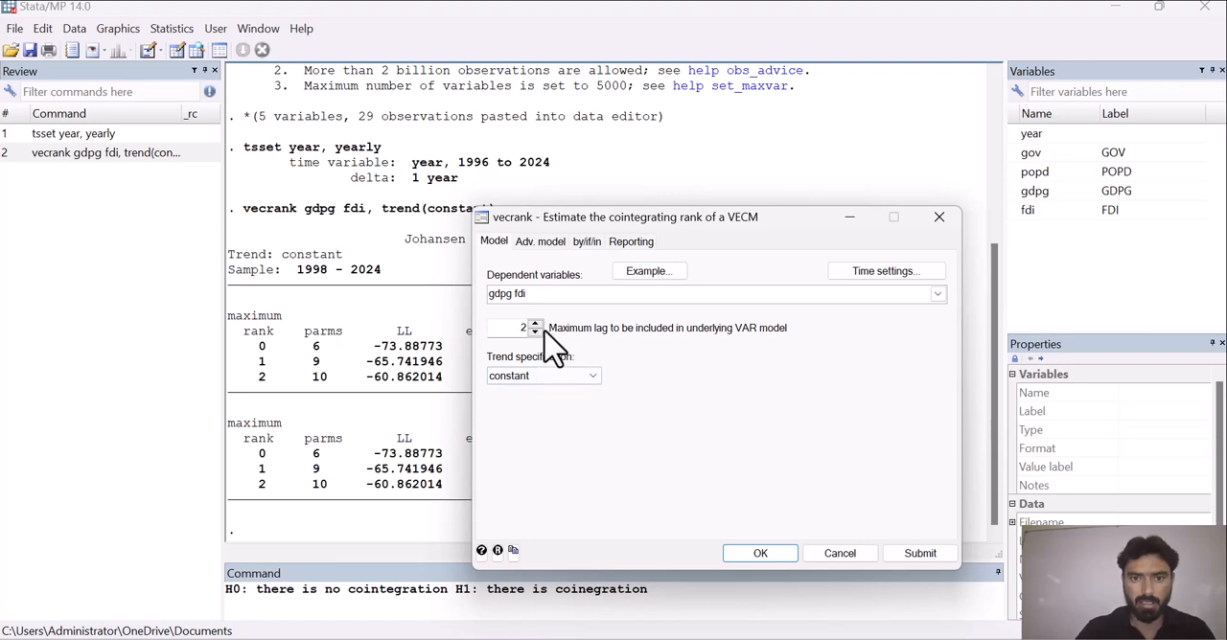
{"action": "left_click", "coordinate": [536, 327]}
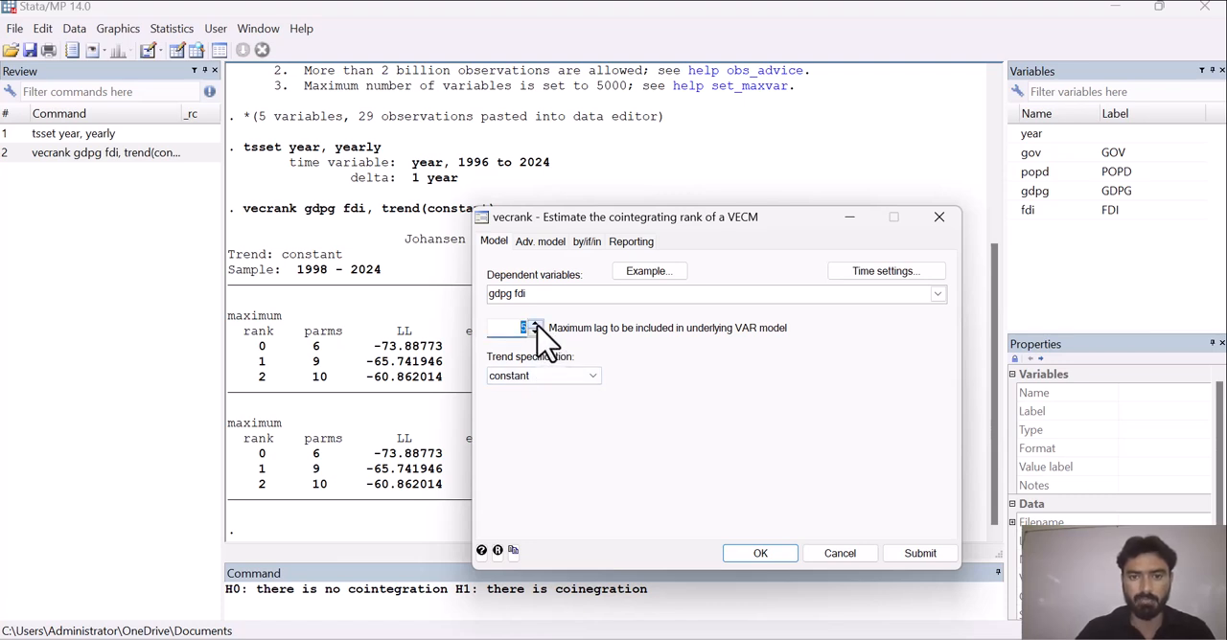
{"action": "left_click", "coordinate": [586, 378]}
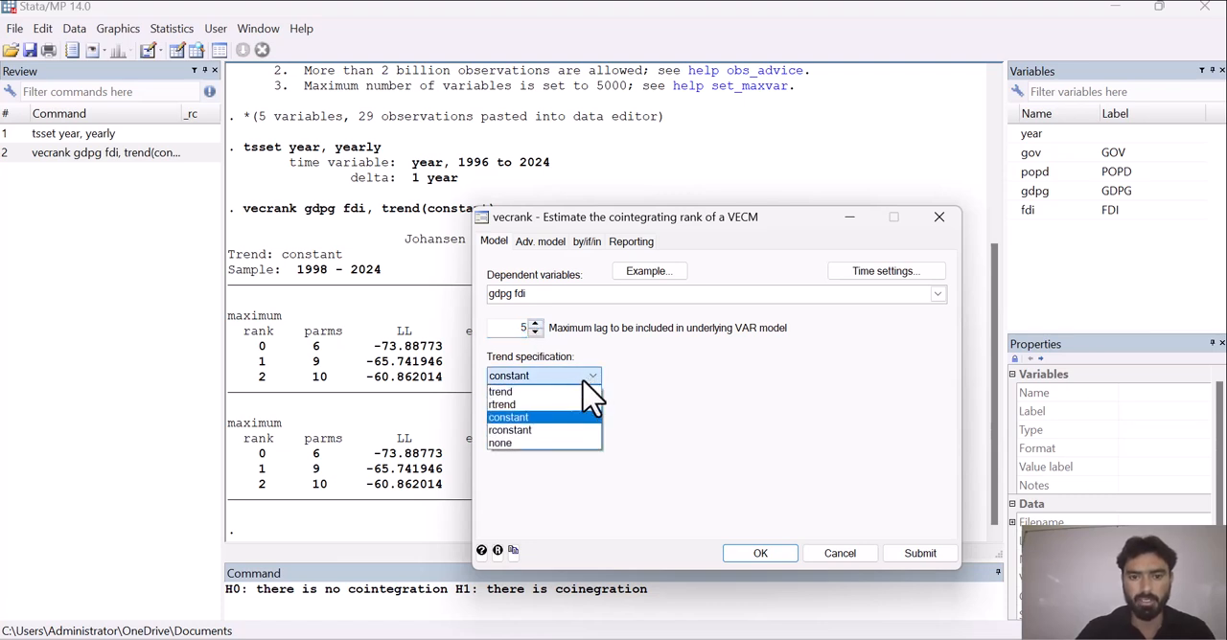
{"action": "left_click", "coordinate": [538, 422]}
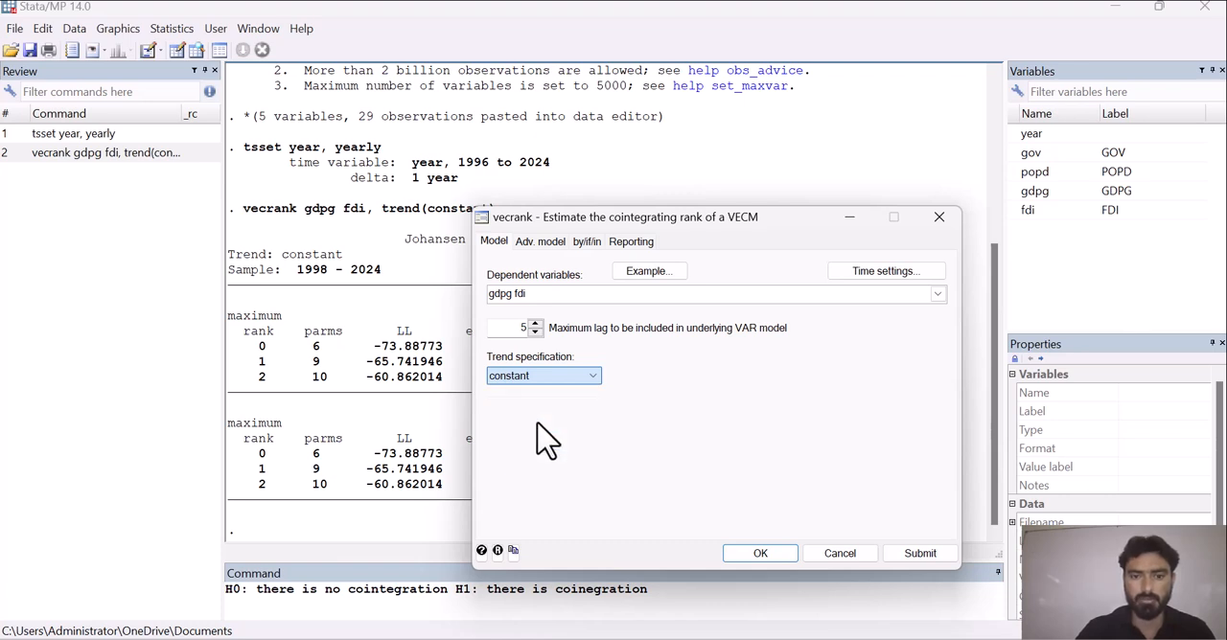
{"action": "left_click", "coordinate": [754, 563]}
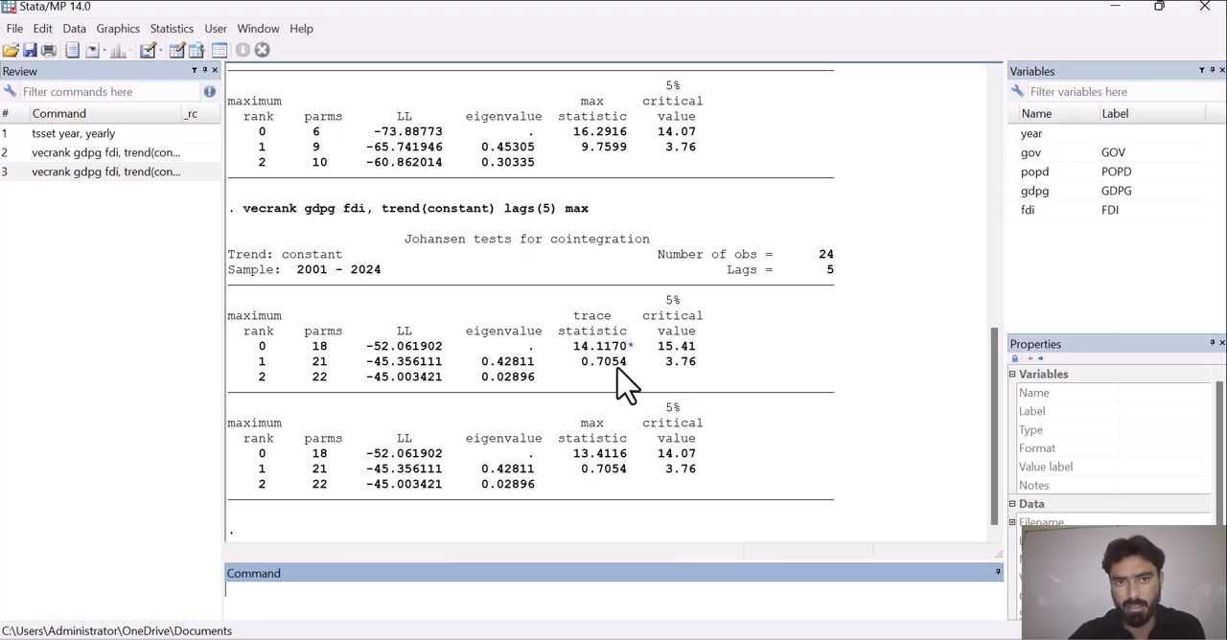
Write the command-line note "Ho: there is 1 cointegrated equation,".
{"action": "type", "text": "Ho"}
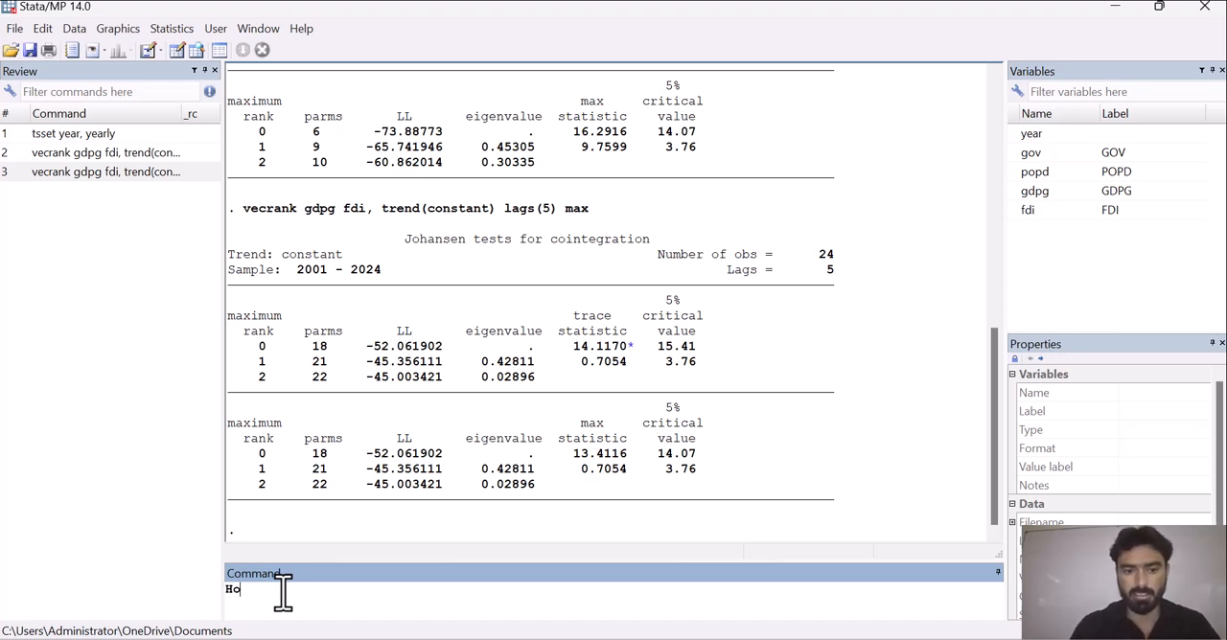
{"action": "type", "text": ": there"}
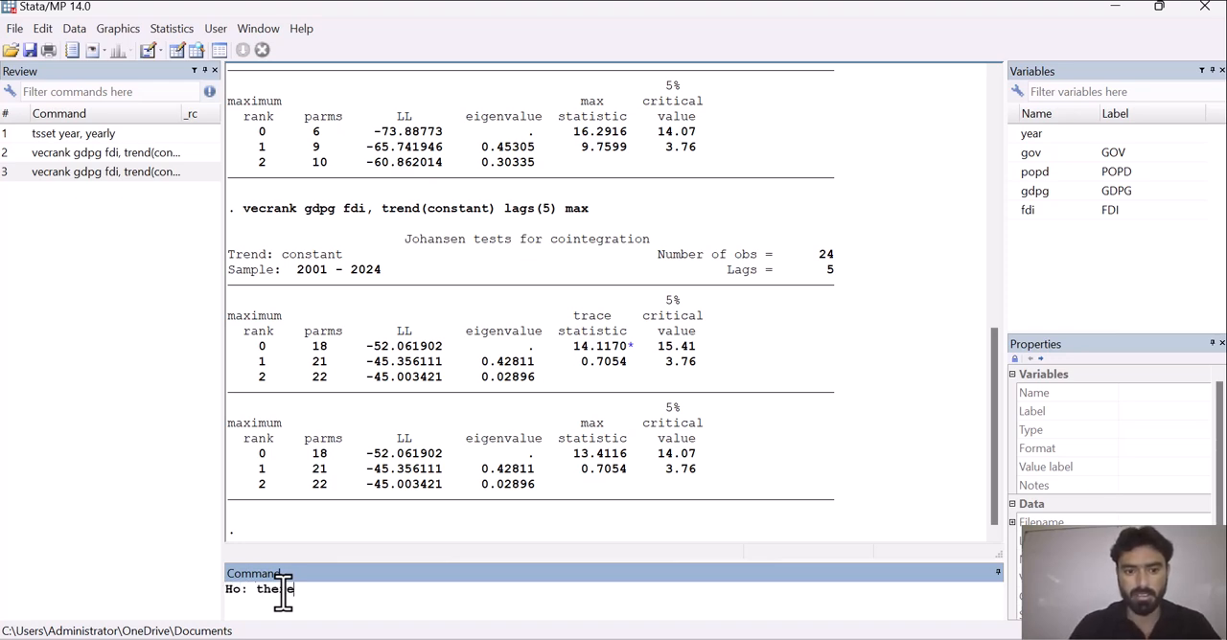
{"action": "type", "text": " is 1 c"}
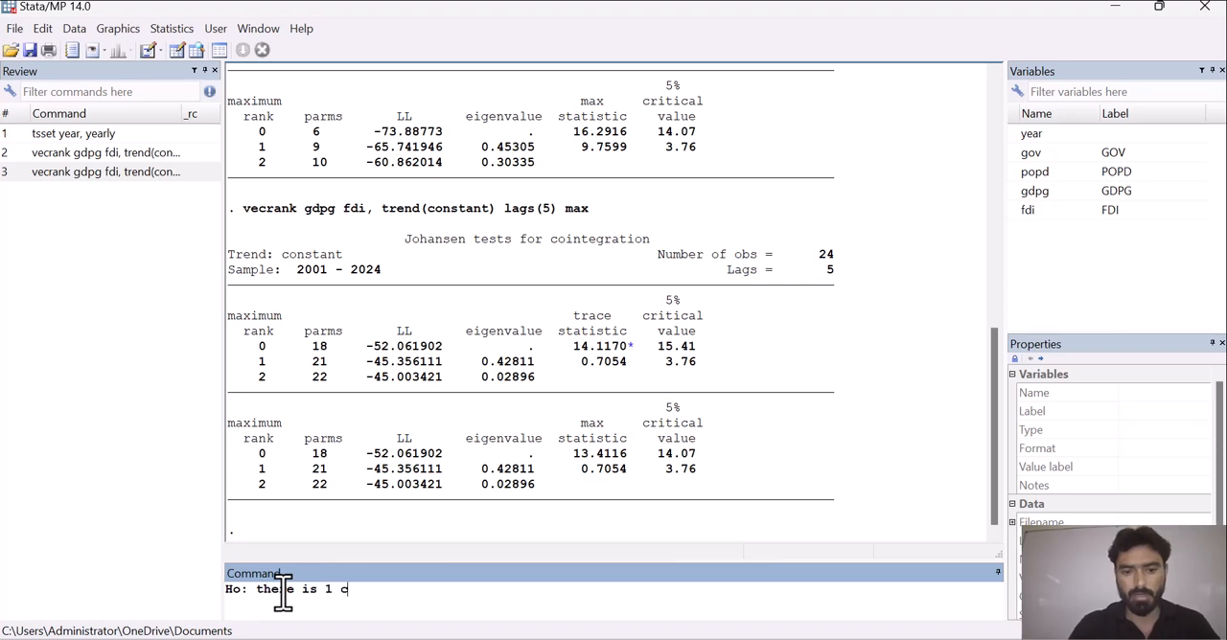
{"action": "type", "text": "ointegrated w"}
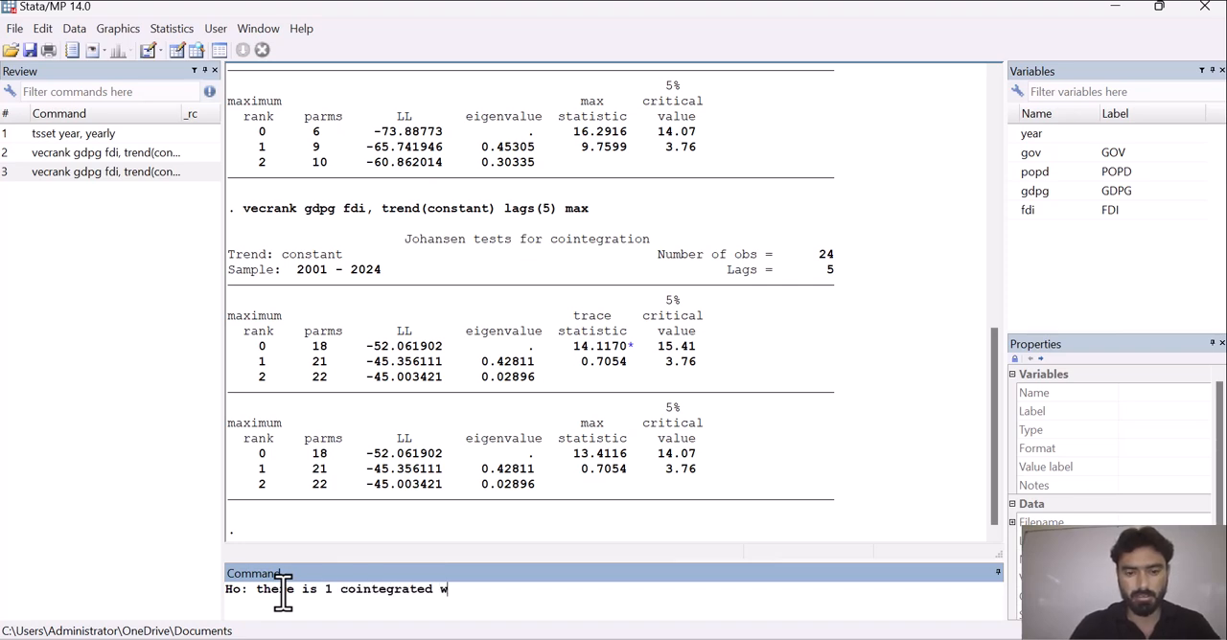
{"action": "key", "text": "BackSpace"}
{"action": "type", "text": "equation,"}
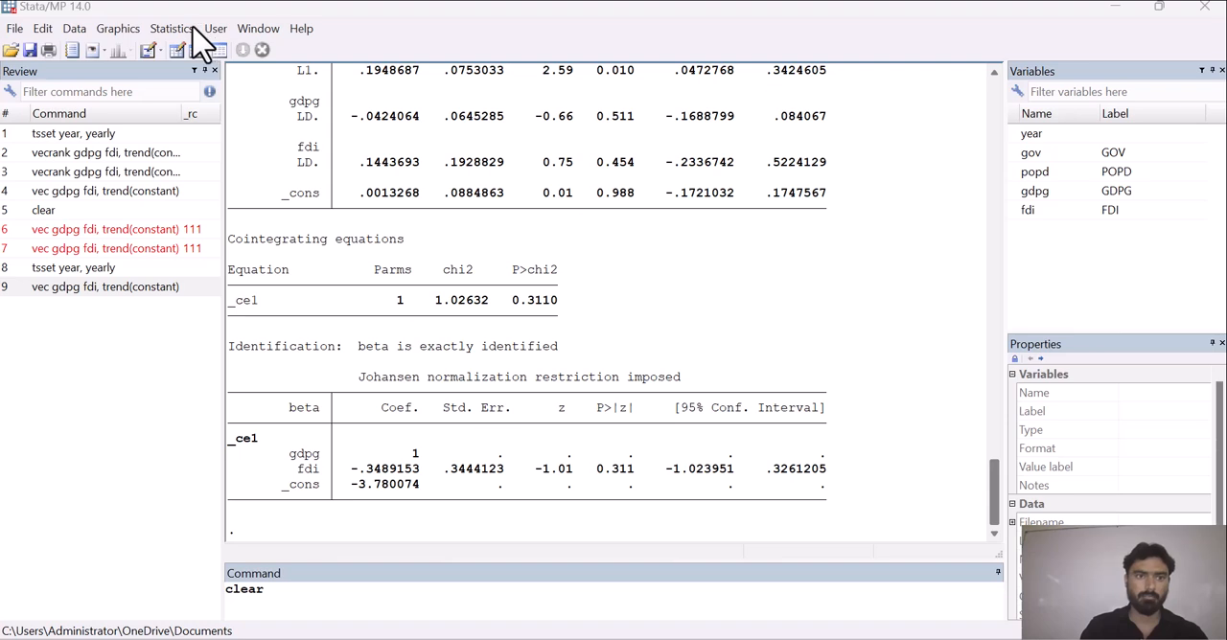
Clear the current dataset from memory with the clear command.
{"action": "left_click", "coordinate": [289, 596]}
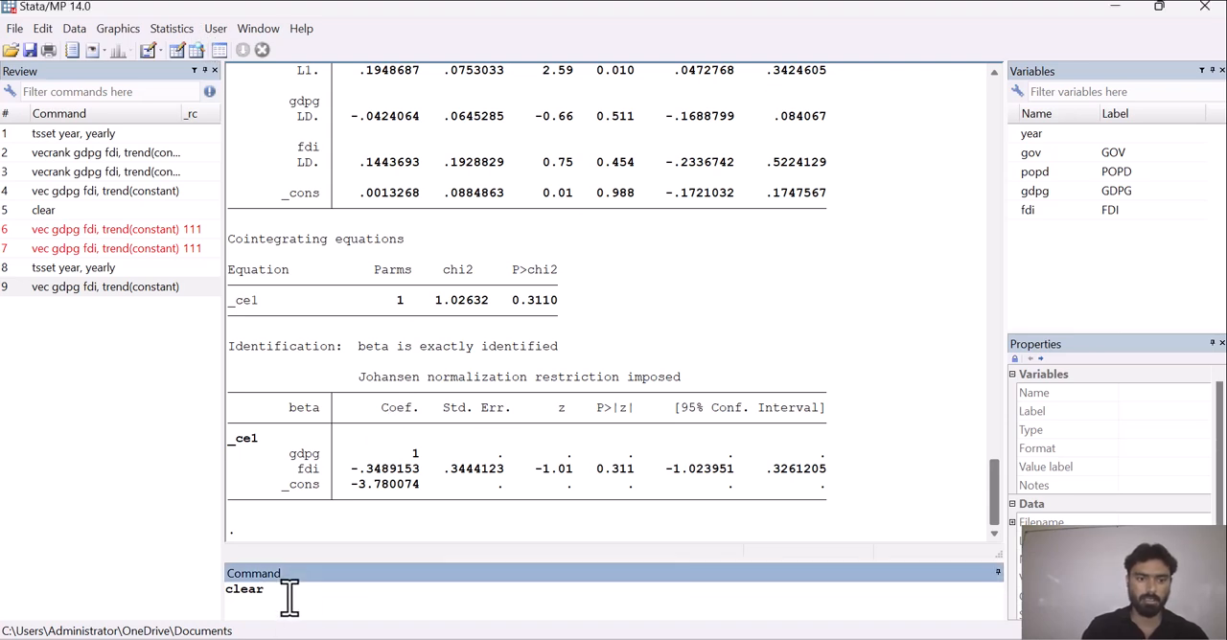
{"action": "key", "text": "Return"}
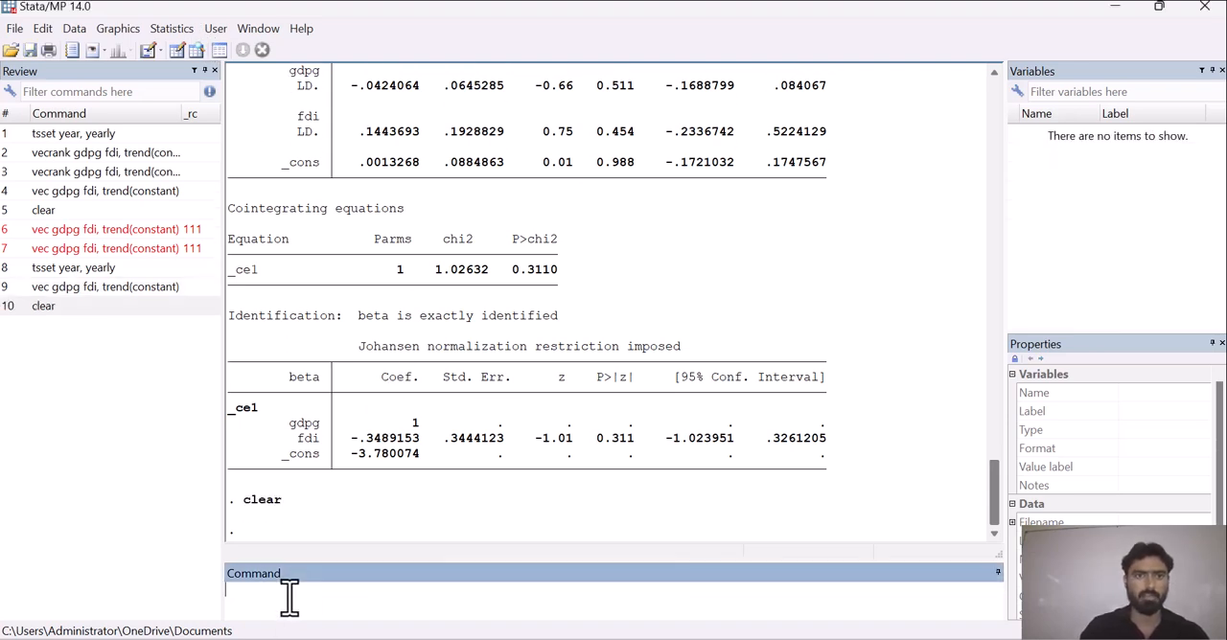
{"action": "left_click", "coordinate": [172, 28]}
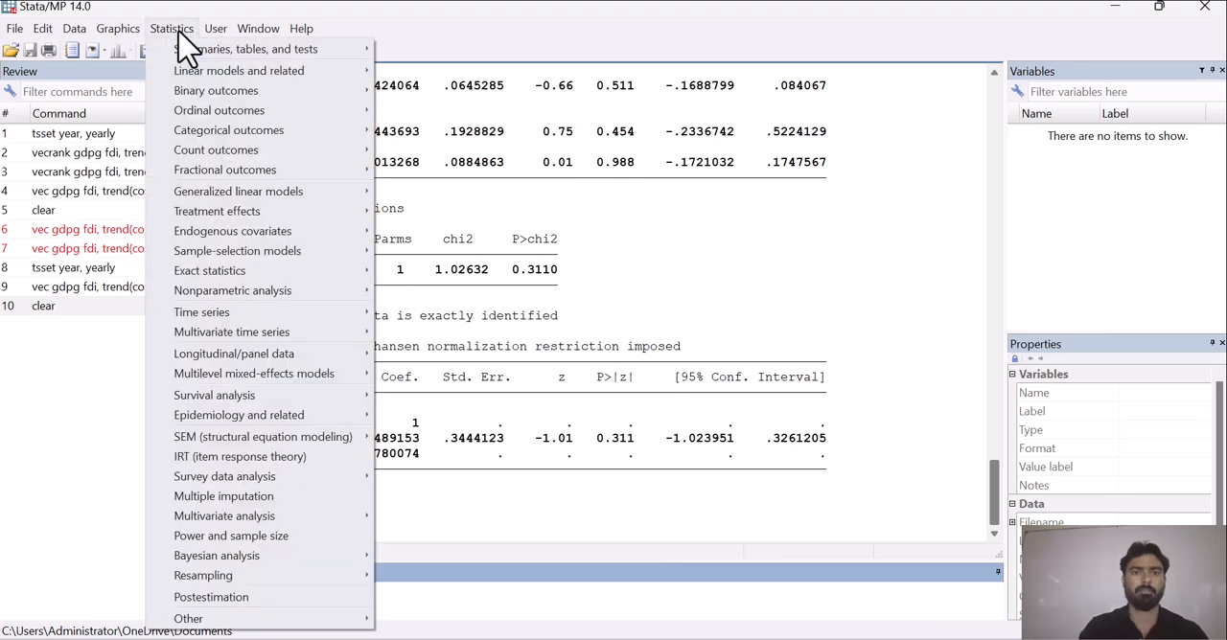
{"action": "mouse_move", "coordinate": [278, 335]}
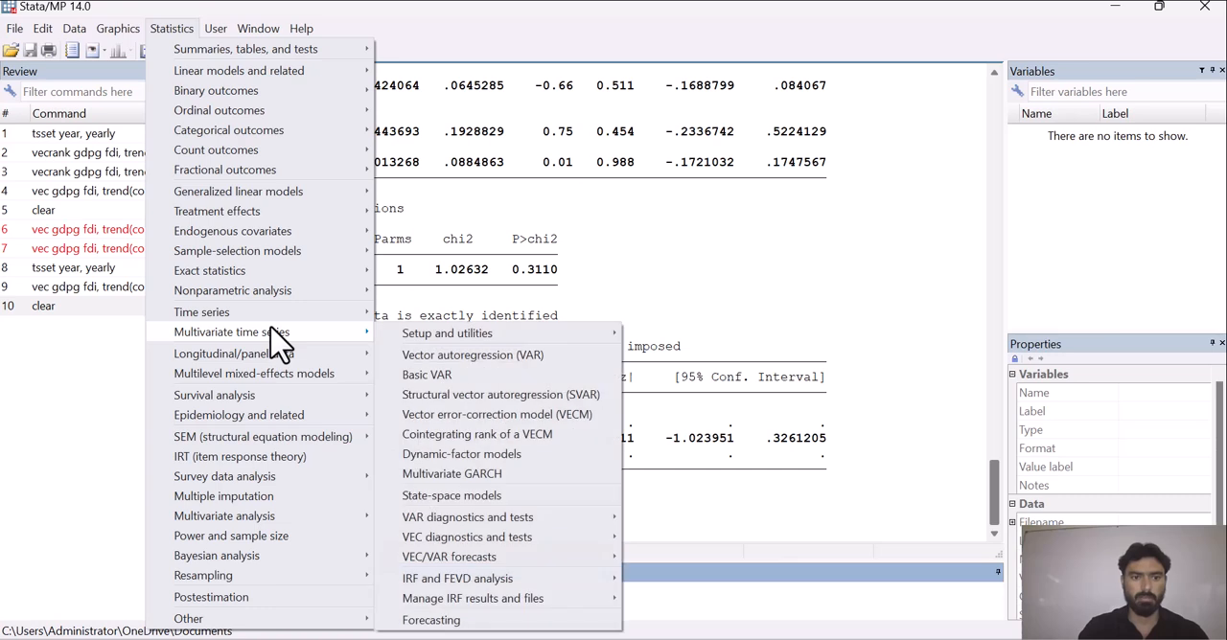
{"action": "left_click", "coordinate": [480, 419]}
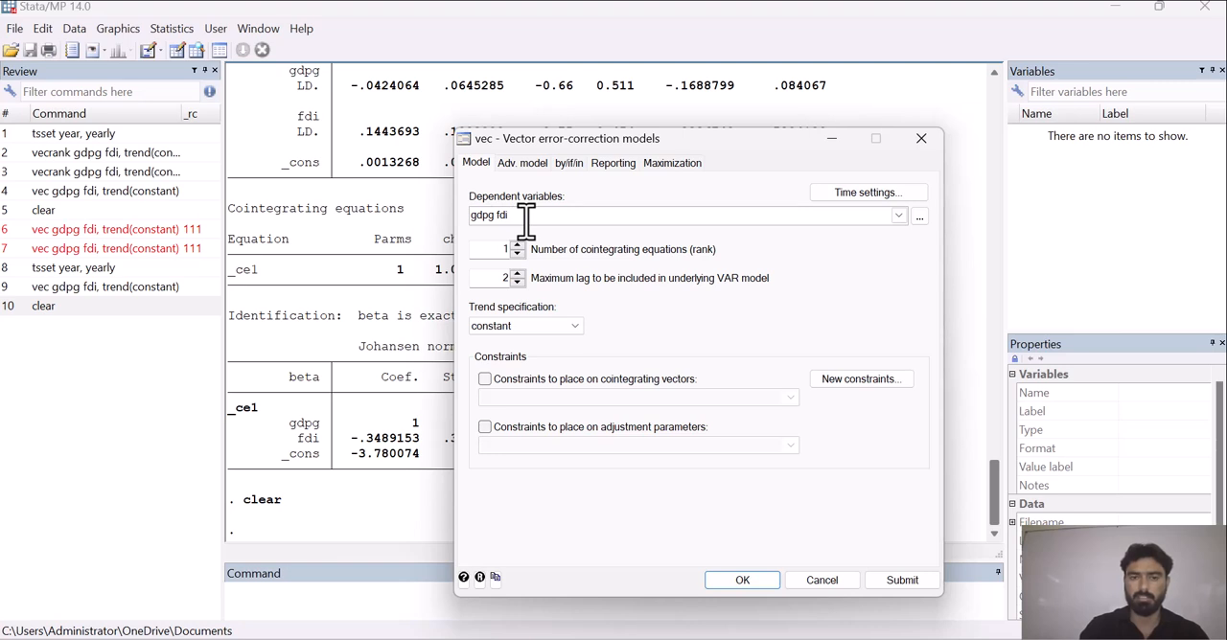
{"action": "left_click", "coordinate": [866, 194]}
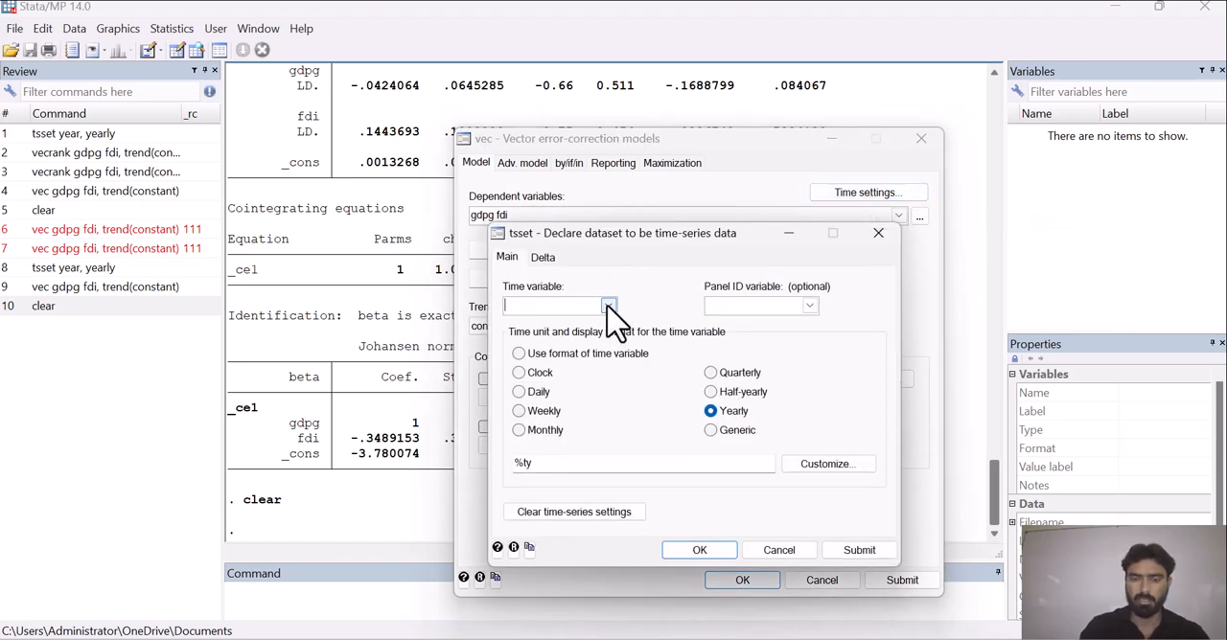
{"action": "left_click", "coordinate": [530, 306]}
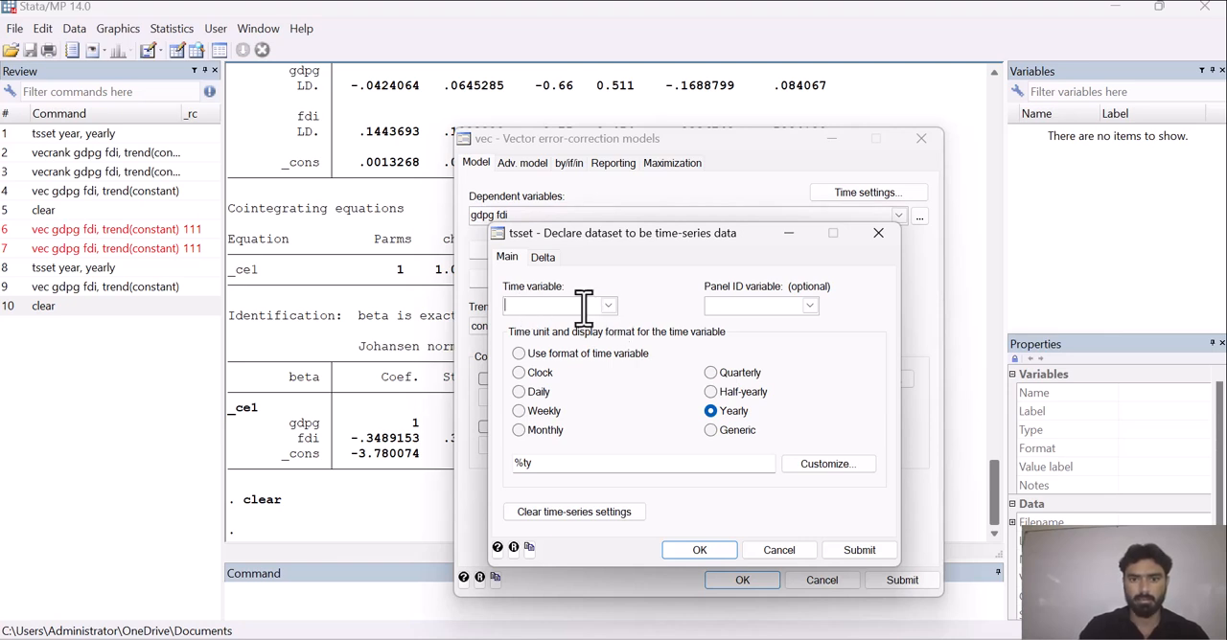
{"action": "left_click", "coordinate": [884, 236]}
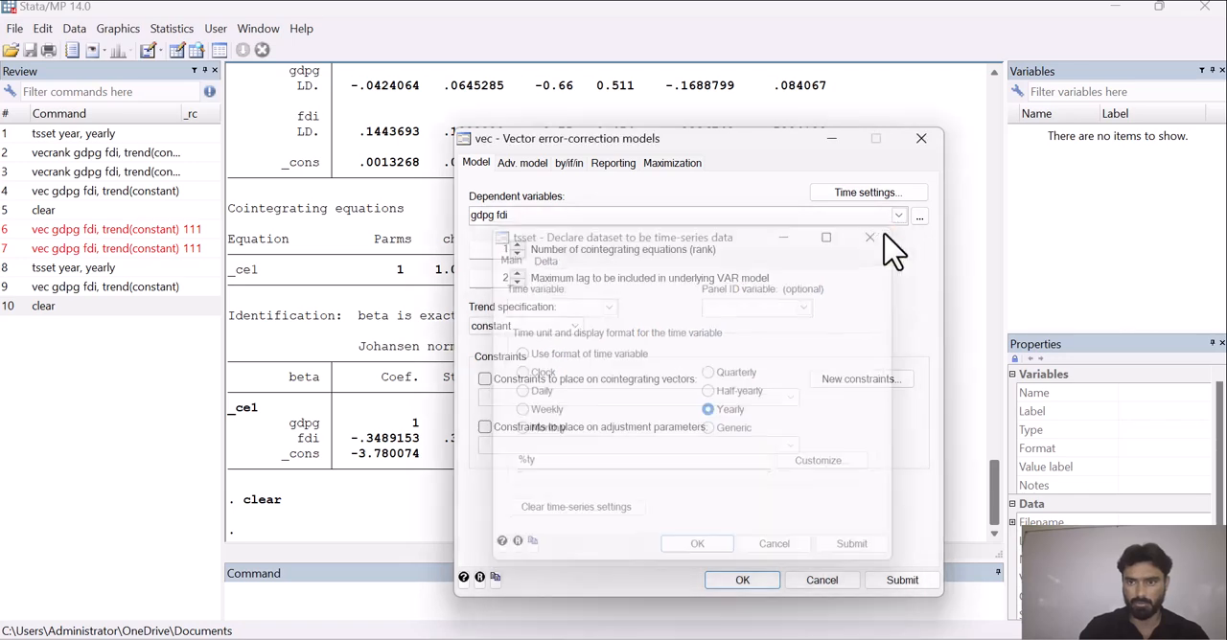
{"action": "left_click", "coordinate": [832, 139]}
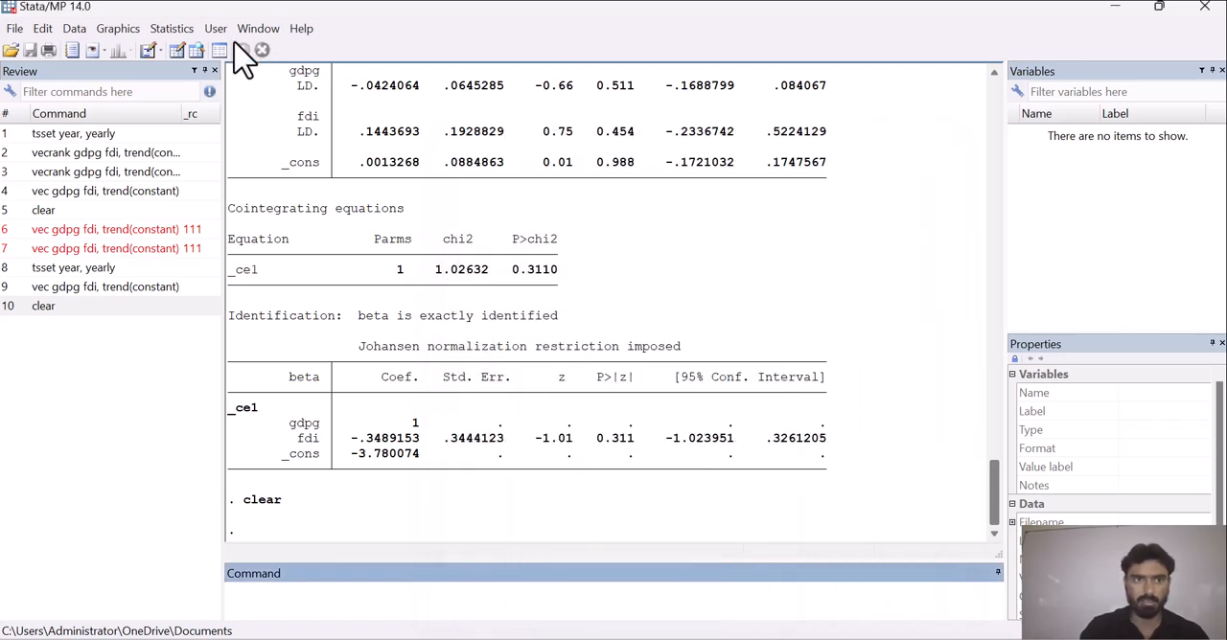
Paste the copied dataset into the empty Data Editor, treating the first row as variable names, and return to the results.
{"action": "left_click", "coordinate": [178, 51]}
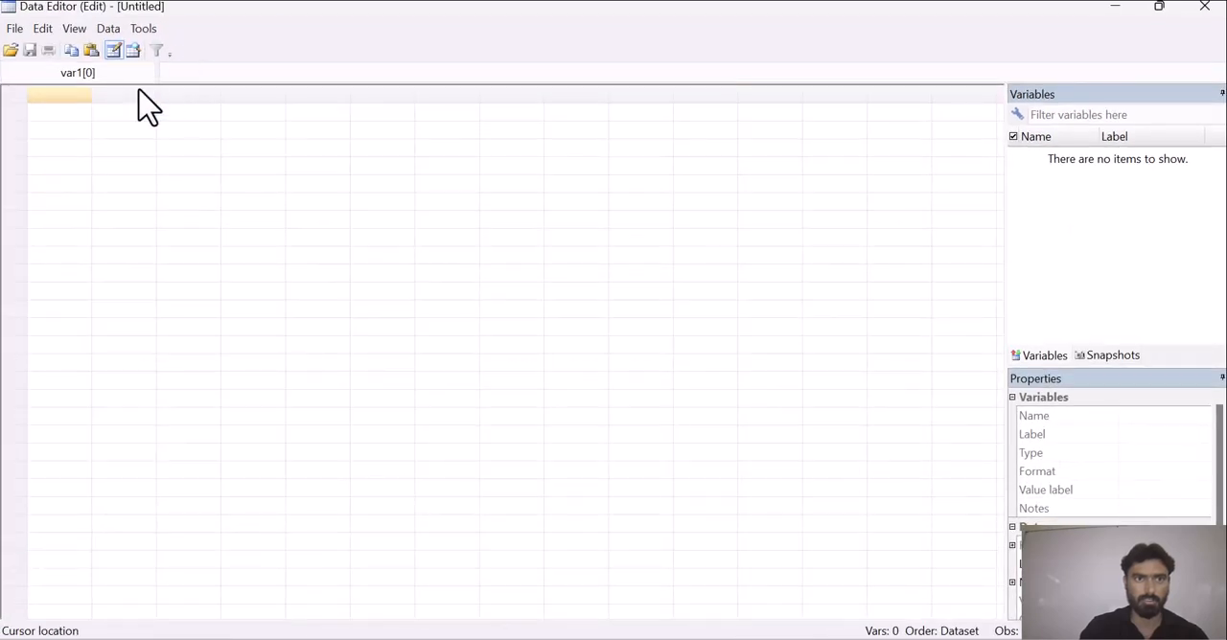
{"action": "key", "text": "ctrl+v"}
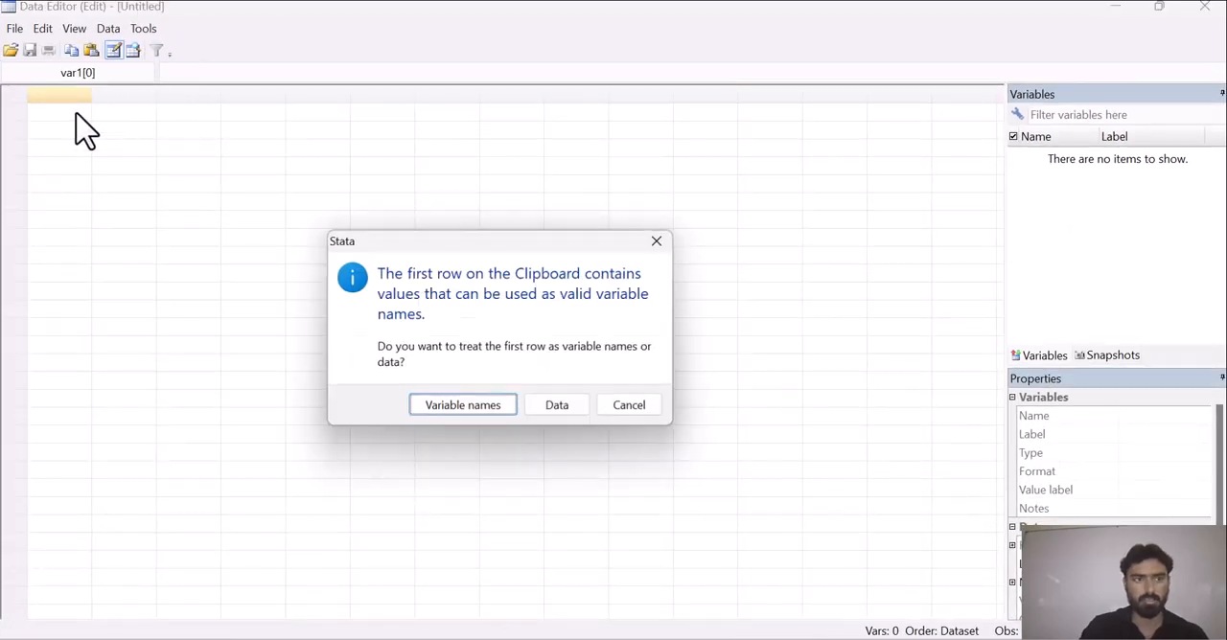
{"action": "left_click", "coordinate": [450, 406]}
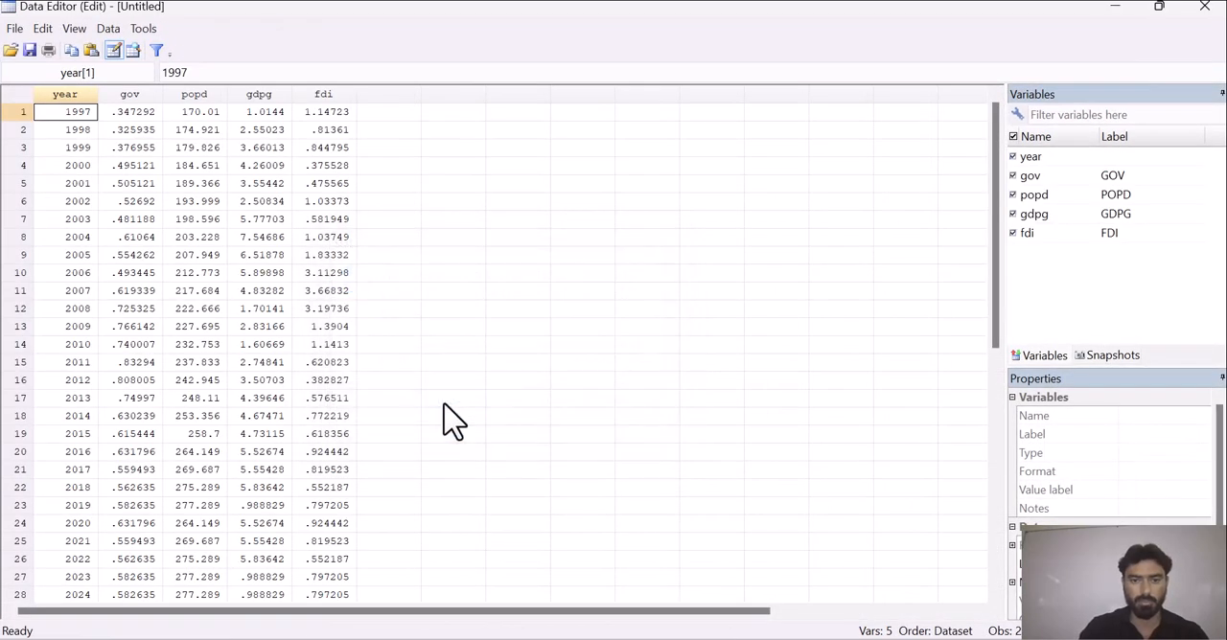
{"action": "left_click", "coordinate": [1115, 5]}
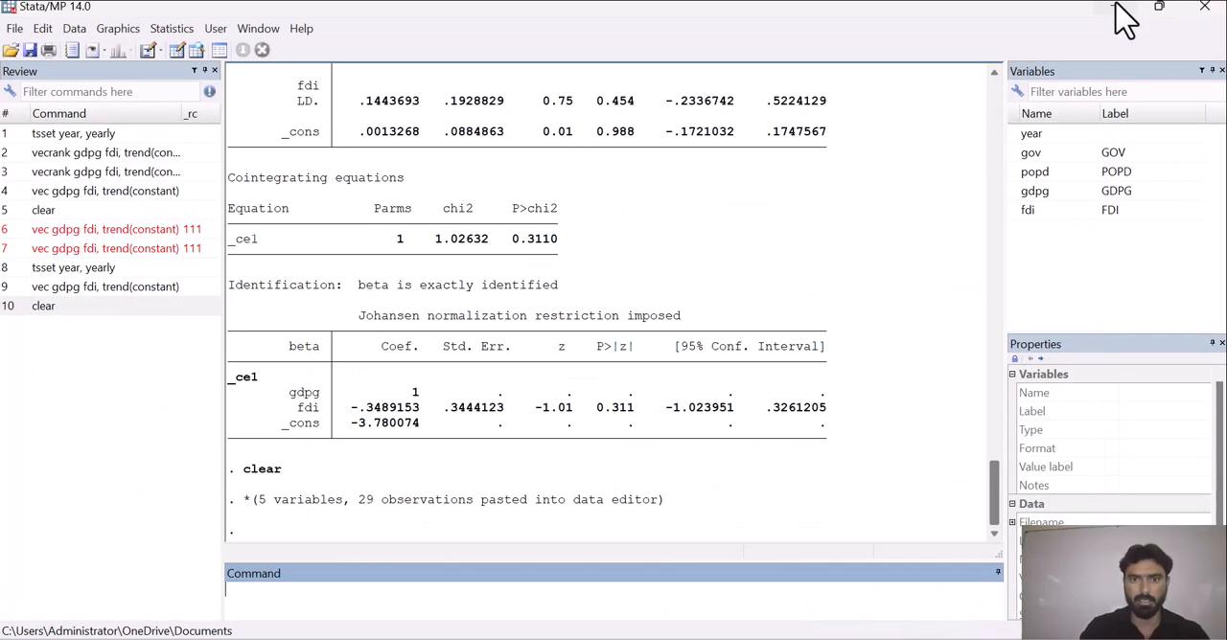
Try to open the vector error-correction model (VECM) setup for the pasted dataset.
{"action": "left_click", "coordinate": [174, 28]}
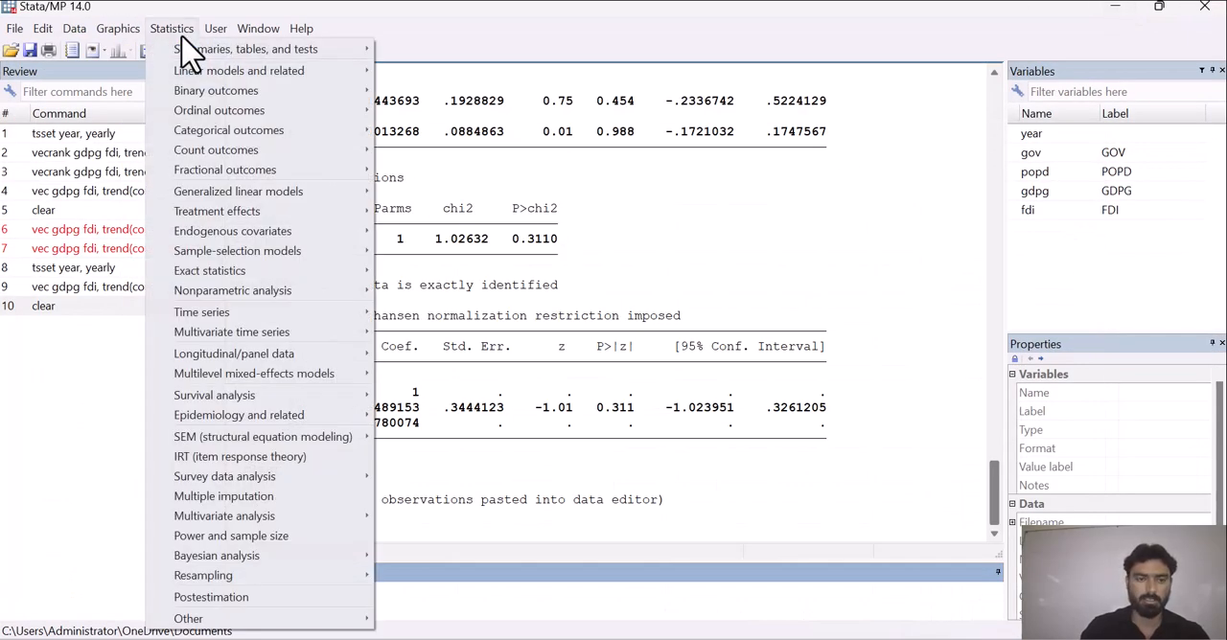
{"action": "mouse_move", "coordinate": [268, 271]}
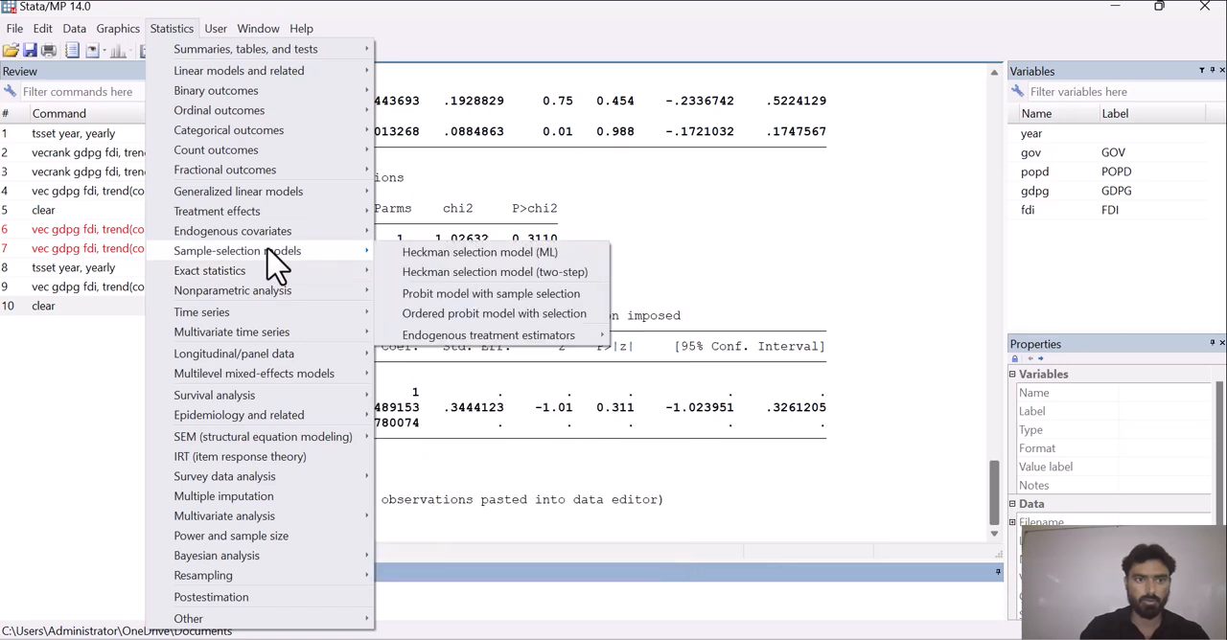
{"action": "mouse_move", "coordinate": [362, 331]}
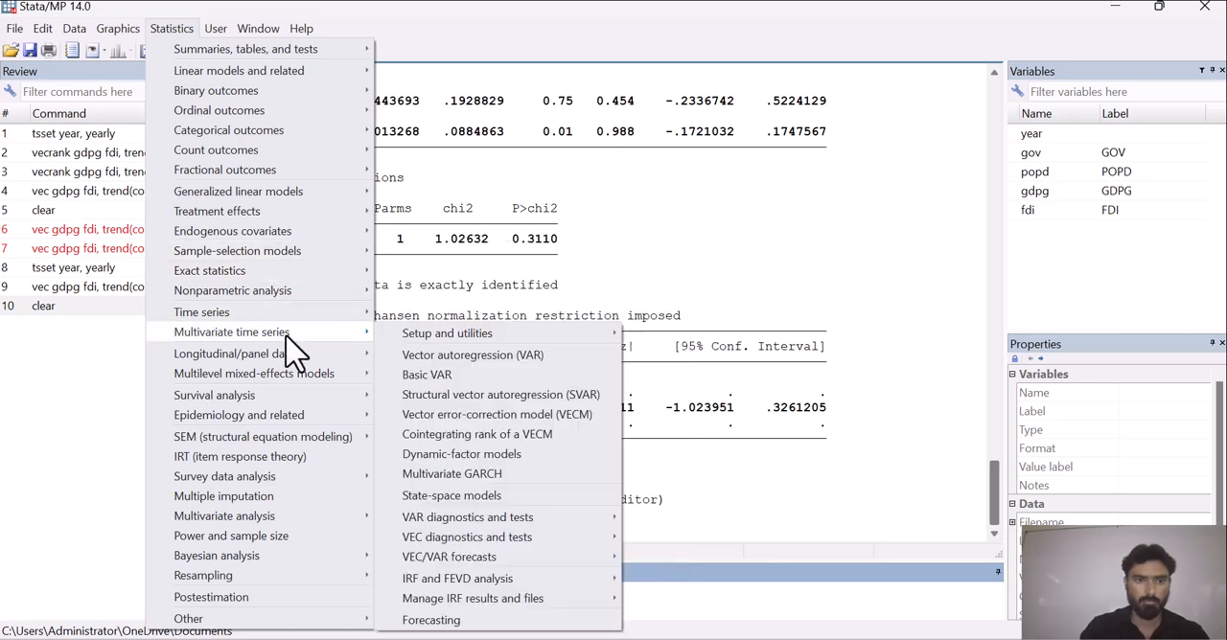
{"action": "left_click", "coordinate": [482, 416]}
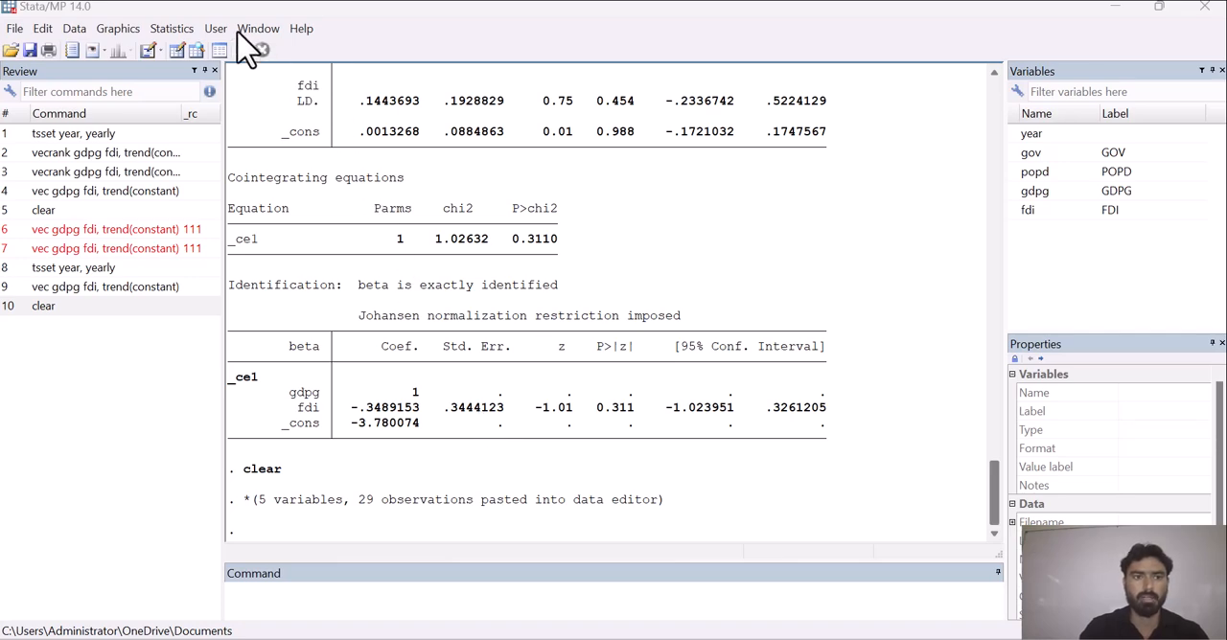
{"action": "left_click", "coordinate": [174, 29]}
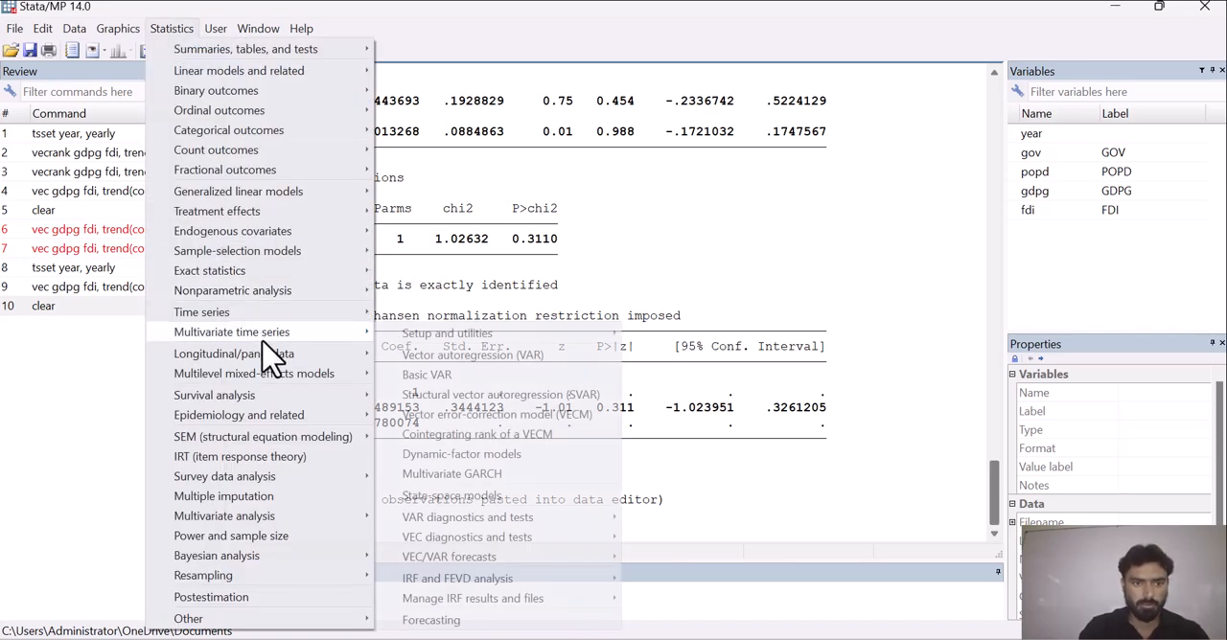
{"action": "left_click", "coordinate": [485, 419]}
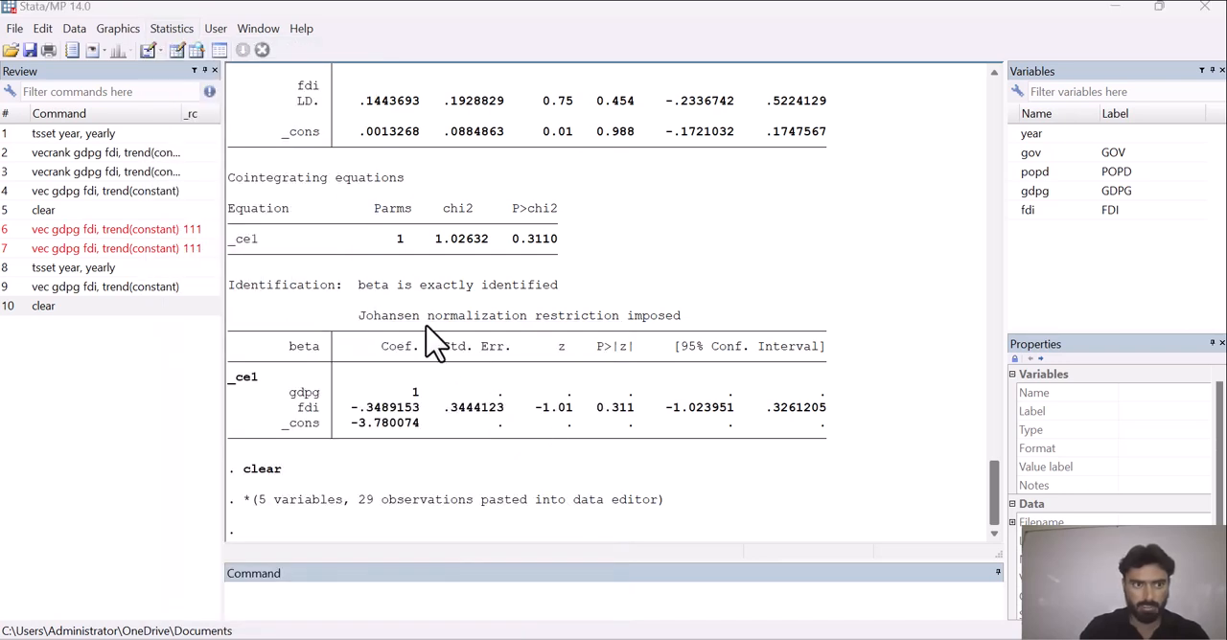
{"action": "left_click", "coordinate": [174, 30]}
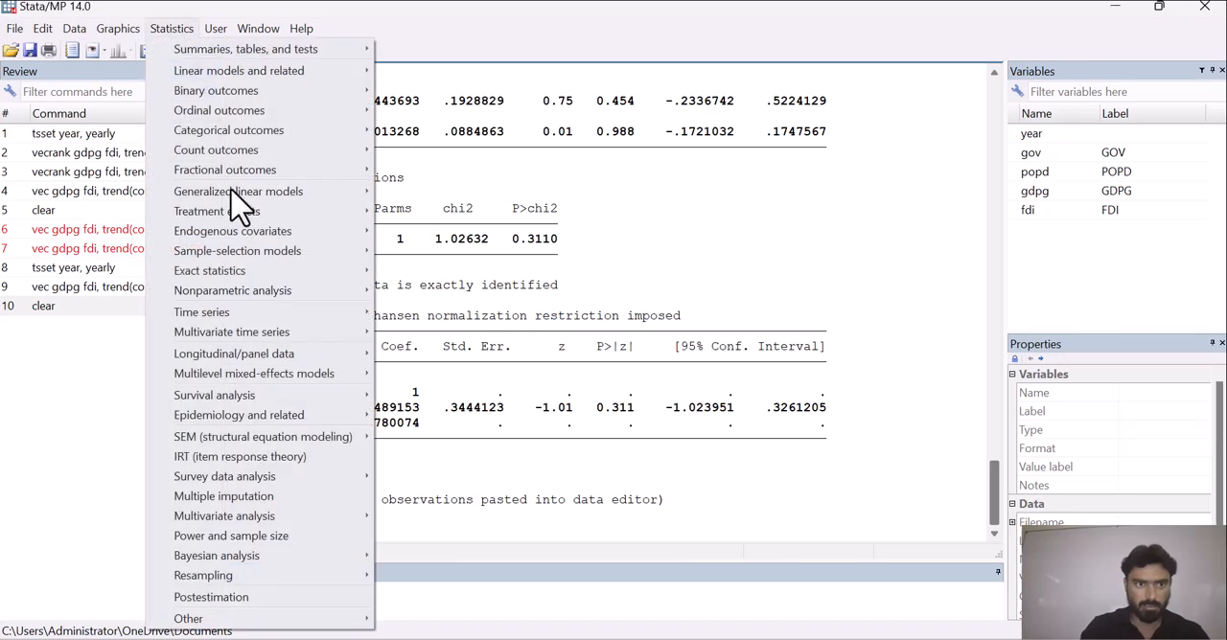
{"action": "mouse_move", "coordinate": [307, 335]}
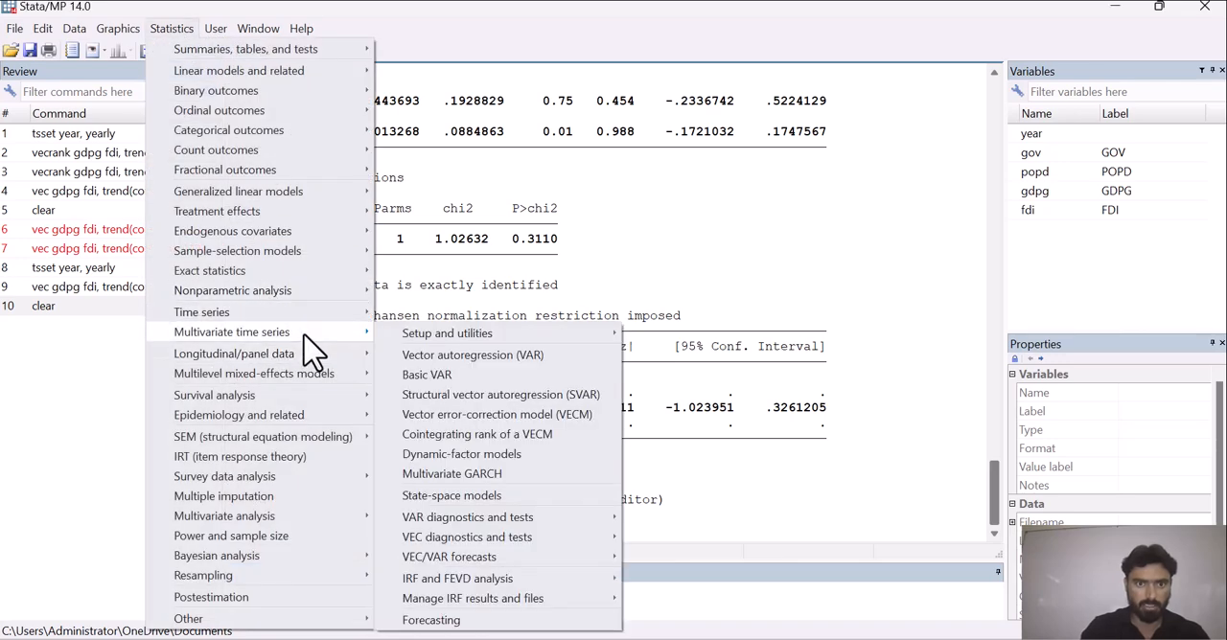
{"action": "left_click", "coordinate": [517, 418]}
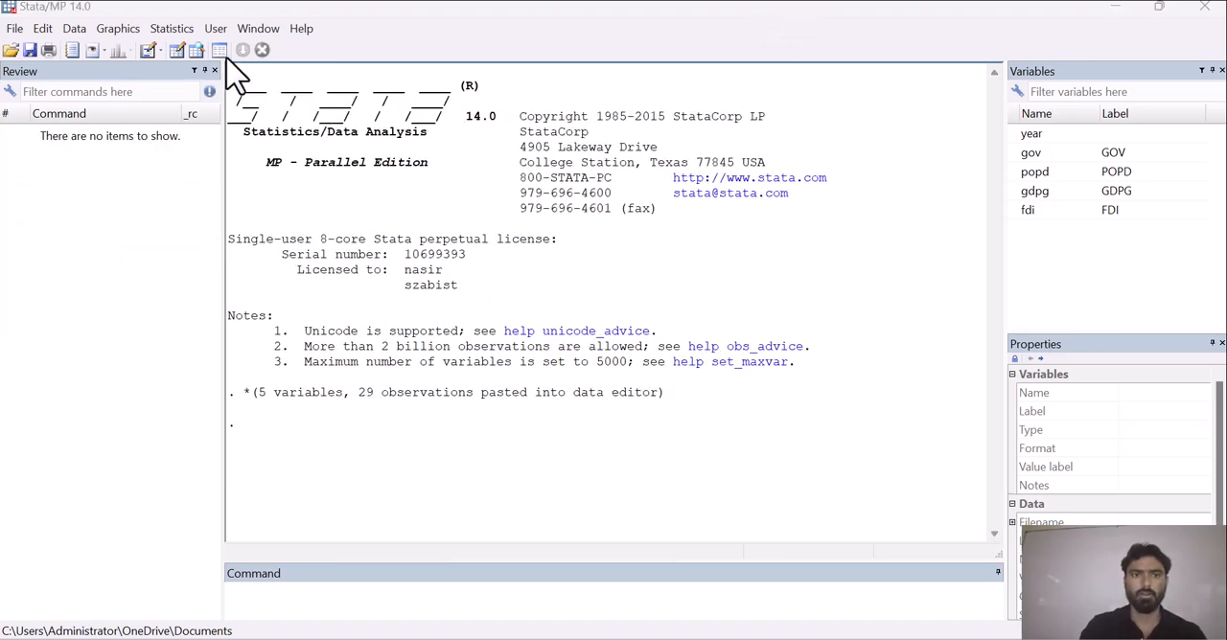
Set up a vector error-correction model with gdpg and fdi as dependent variables and a maximum lag of 5.
{"action": "left_click", "coordinate": [174, 29]}
{"action": "mouse_move", "coordinate": [307, 334]}
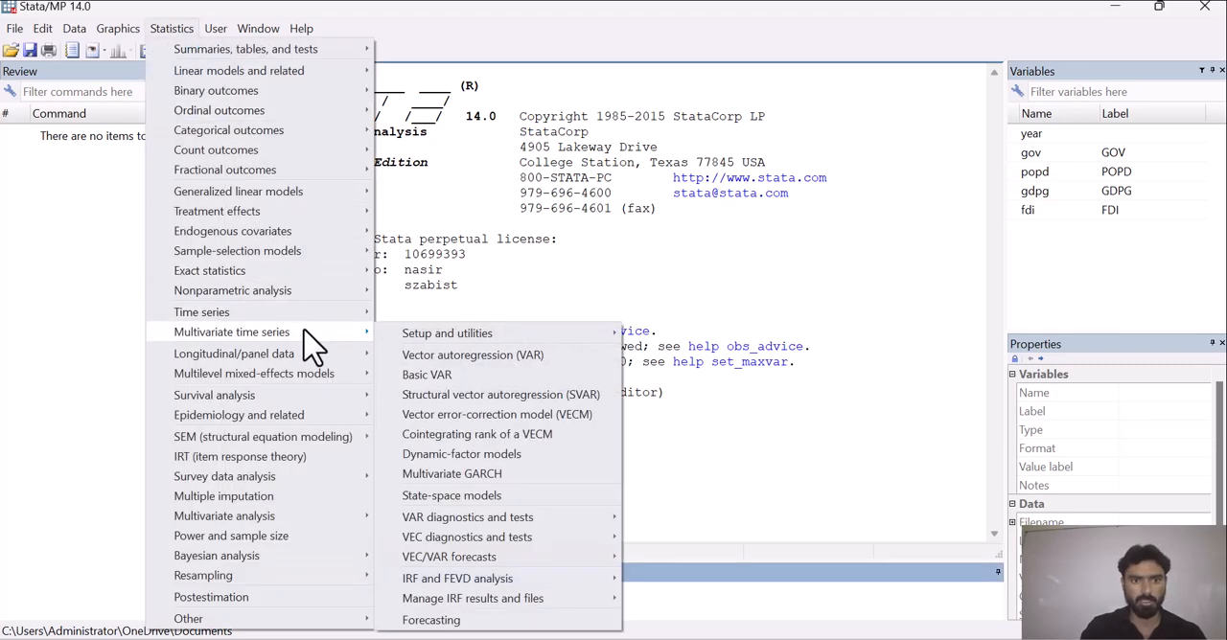
{"action": "left_click", "coordinate": [505, 418]}
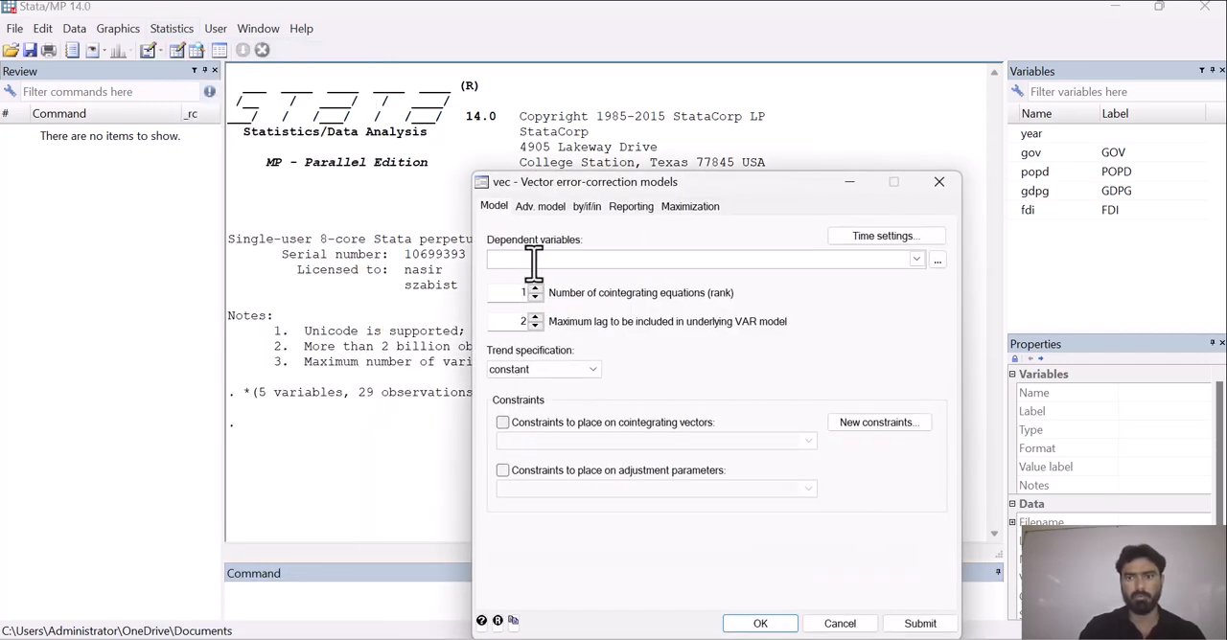
{"action": "type", "text": "gdpg fdi"}
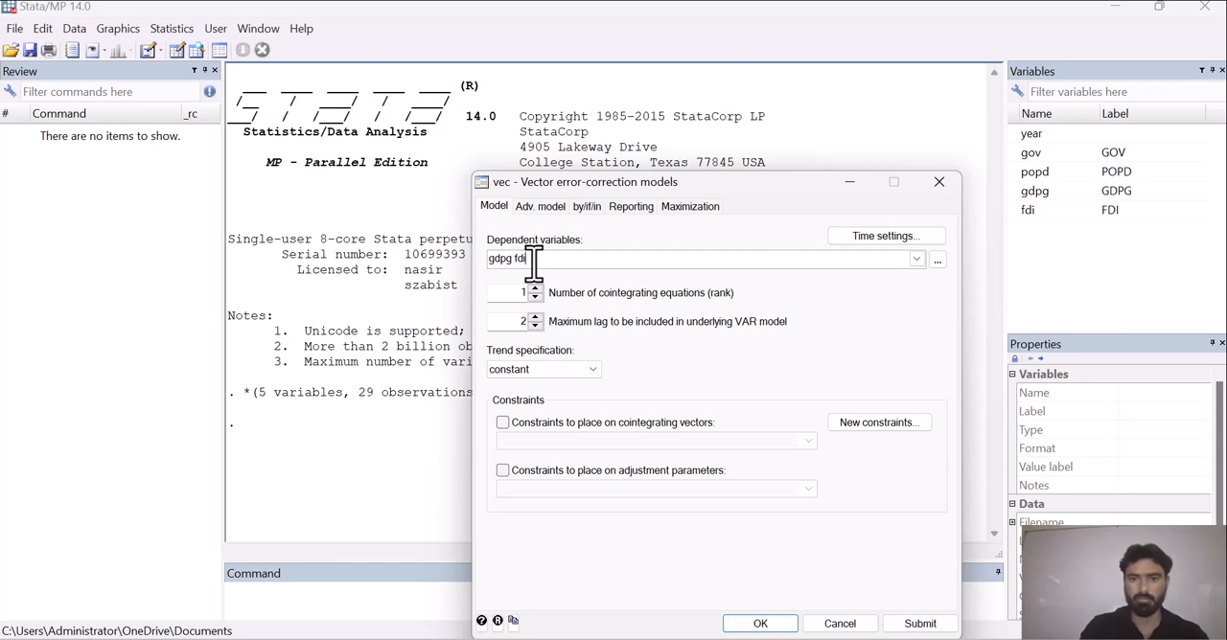
{"action": "left_click", "coordinate": [535, 317]}
{"action": "left_click", "coordinate": [534, 318]}
{"action": "left_click", "coordinate": [535, 317]}
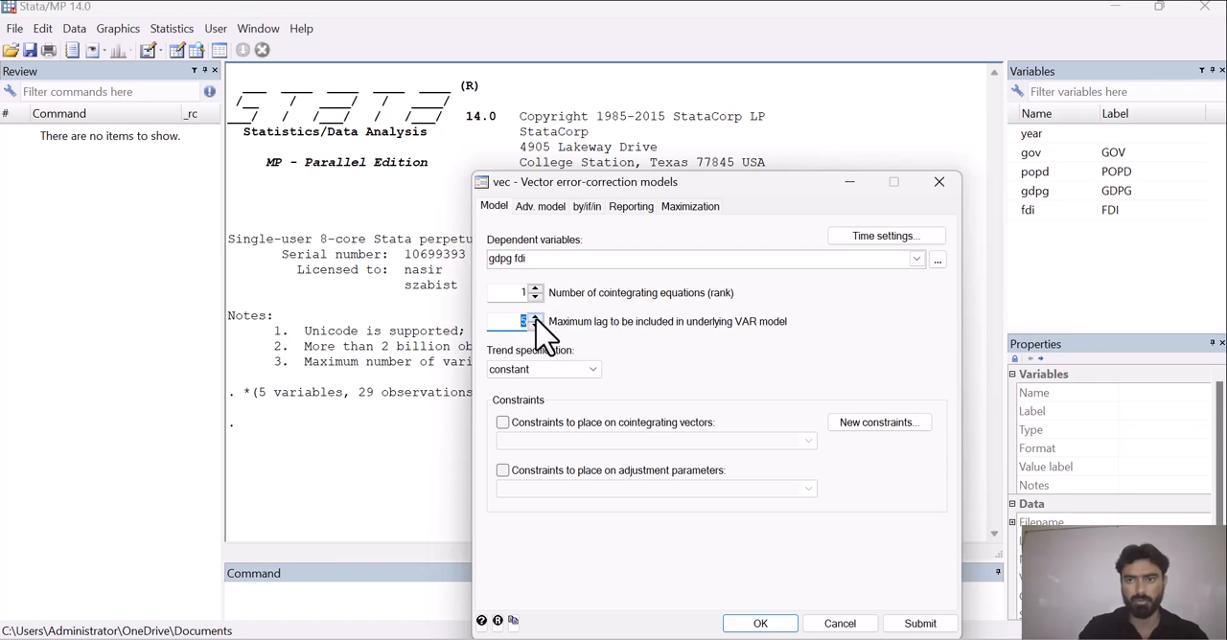
Declare the dataset as time series with year as the time variable and a yearly time unit.
{"action": "left_click", "coordinate": [866, 240]}
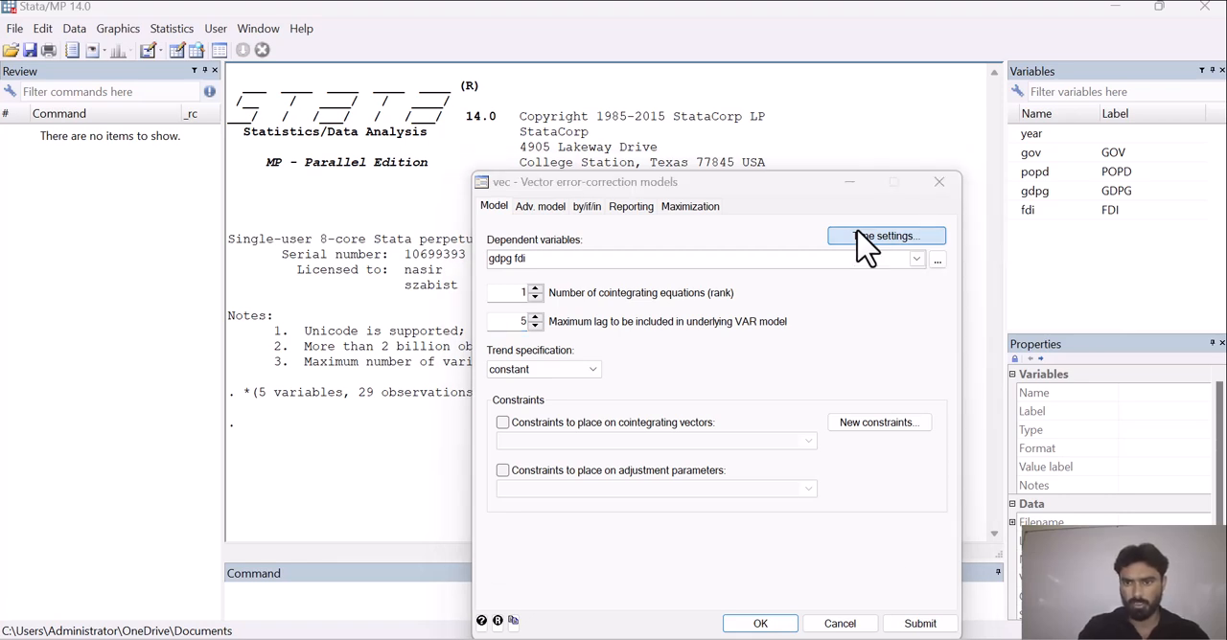
{"action": "left_click", "coordinate": [609, 272]}
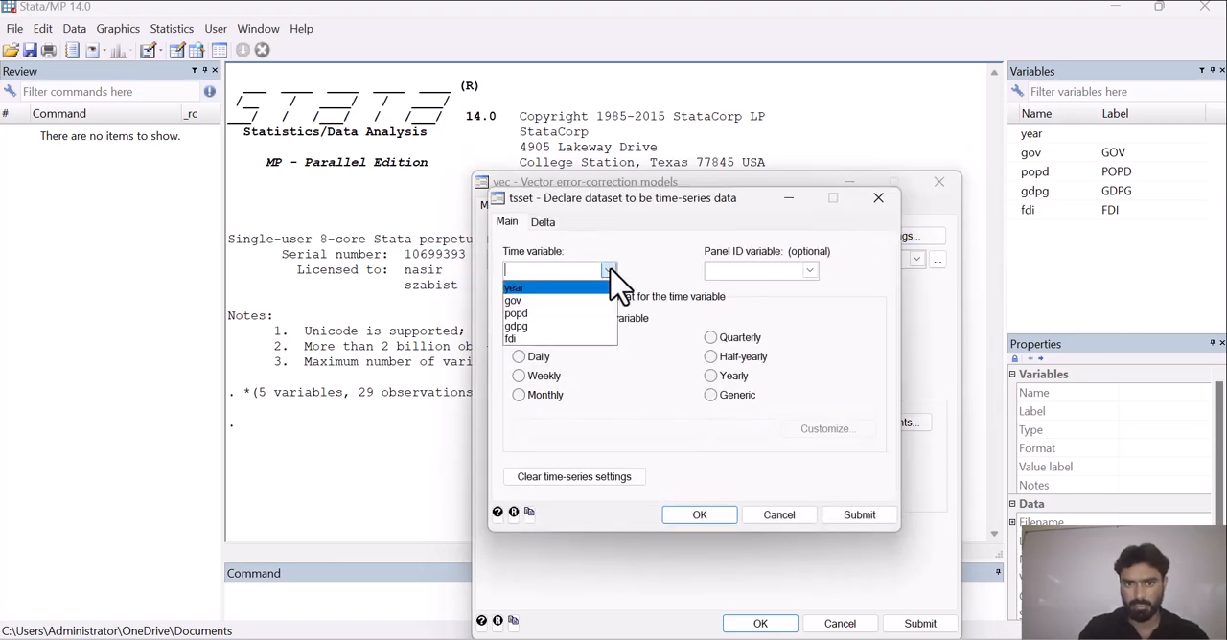
{"action": "left_click", "coordinate": [566, 288]}
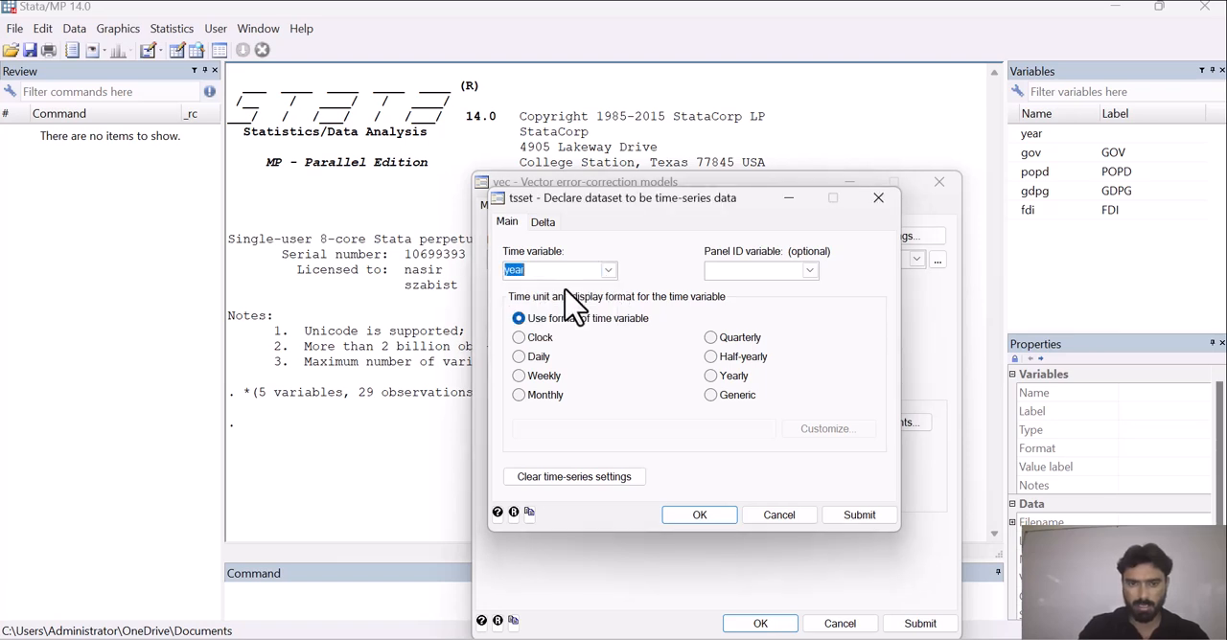
{"action": "left_click", "coordinate": [711, 376]}
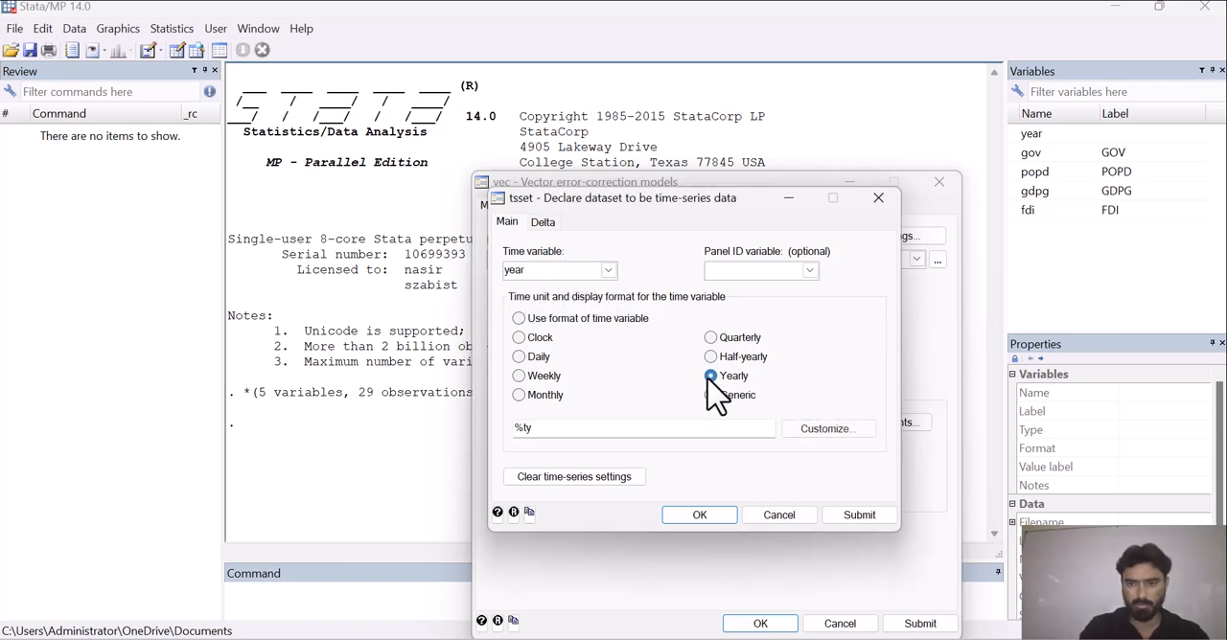
{"action": "left_click", "coordinate": [700, 515]}
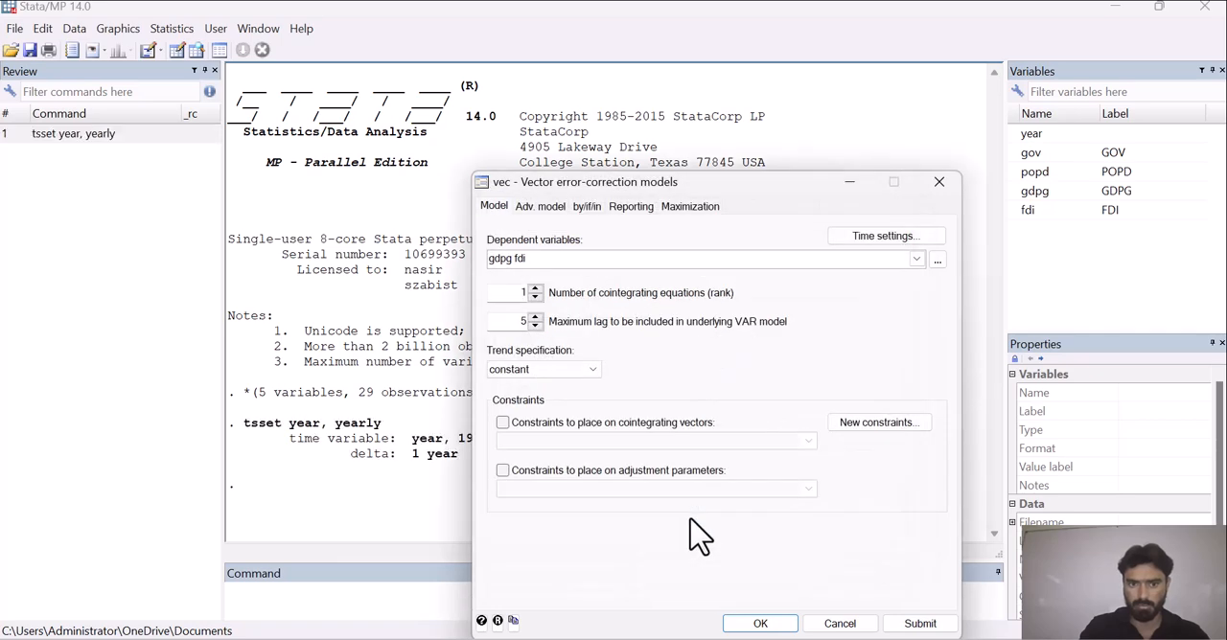
Estimate the vector error-correction model and display its remaining output through the cointegrating equation.
{"action": "left_click", "coordinate": [760, 624]}
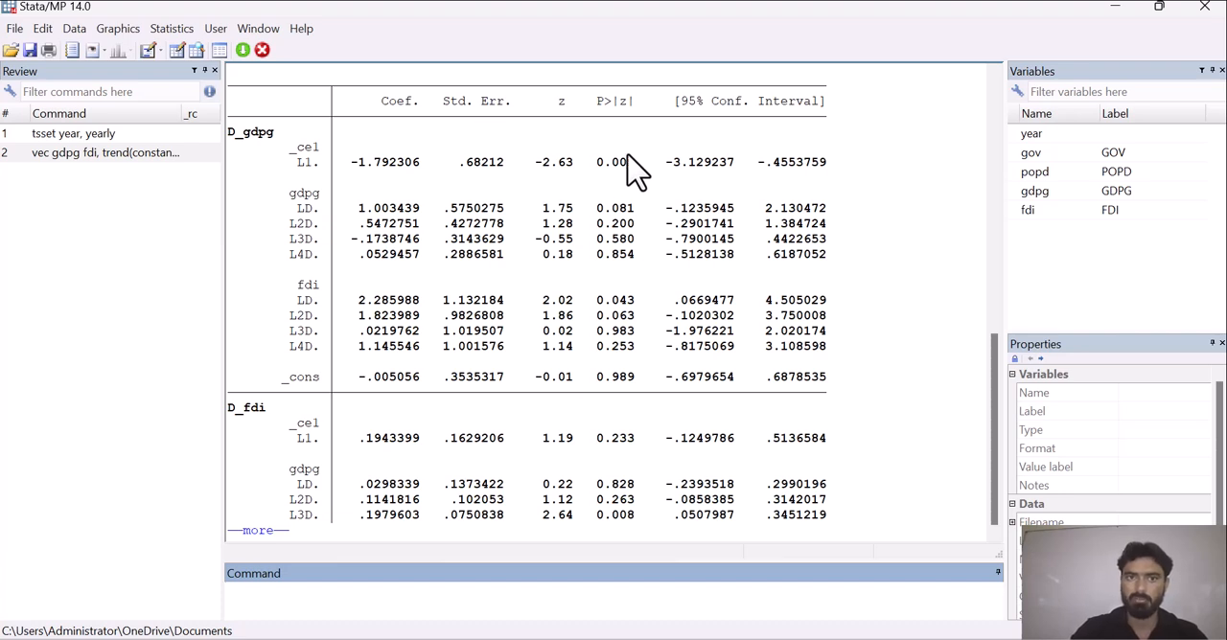
{"action": "key", "text": "Tab"}
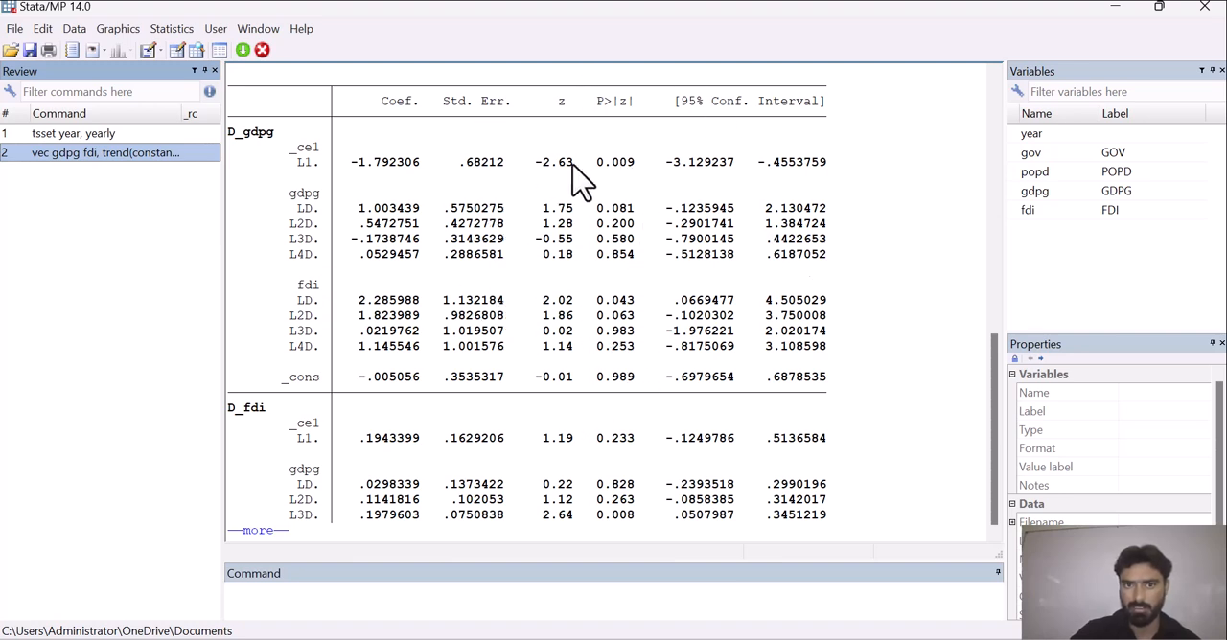
{"action": "mouse_move", "coordinate": [994, 386]}
{"action": "left_mouse_down"}
{"action": "mouse_move", "coordinate": [996, 359]}
{"action": "mouse_move", "coordinate": [996, 389]}
{"action": "left_mouse_up"}
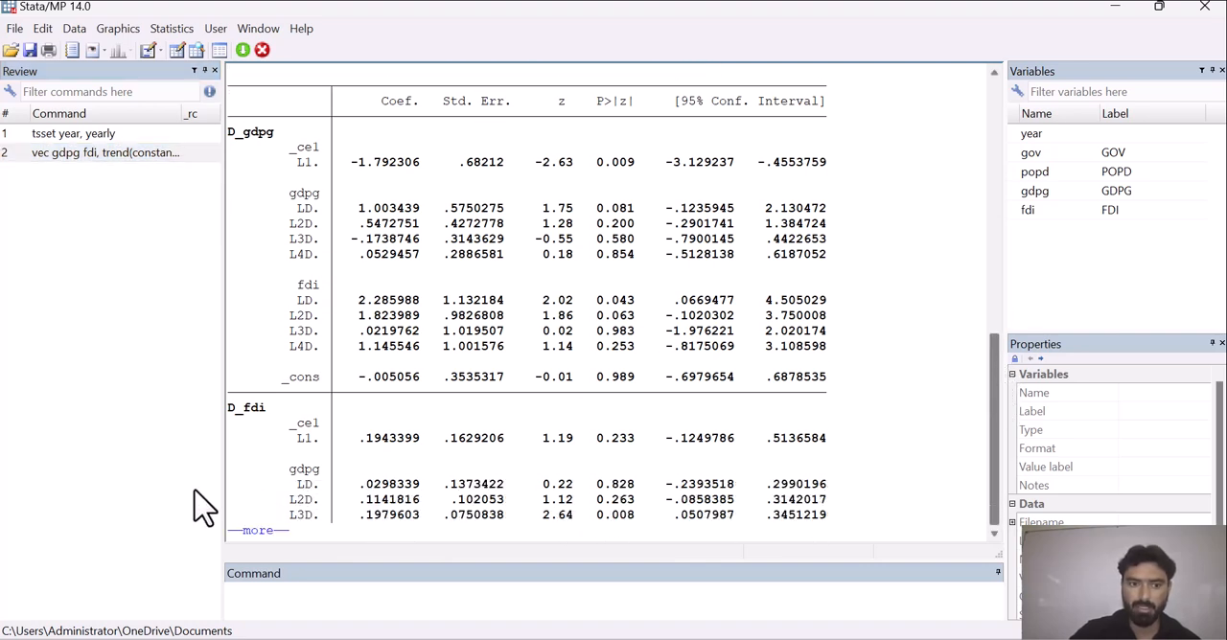
{"action": "left_click", "coordinate": [253, 531]}
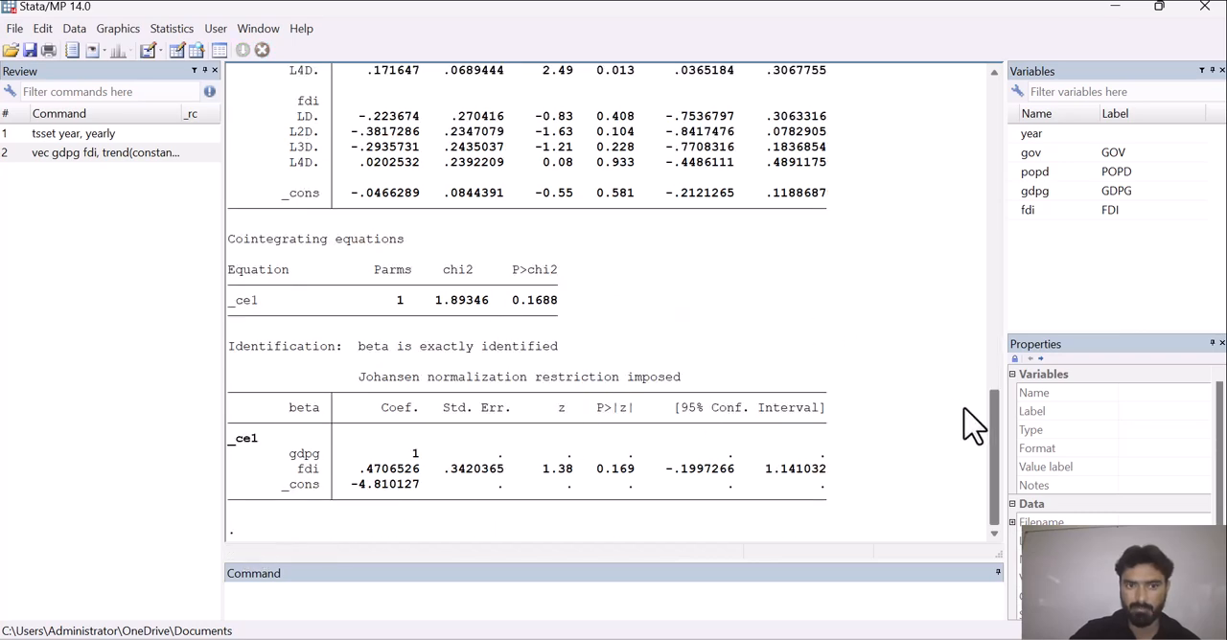
{"action": "left_click_drag", "start_coordinate": [997, 460], "coordinate": [997, 400]}
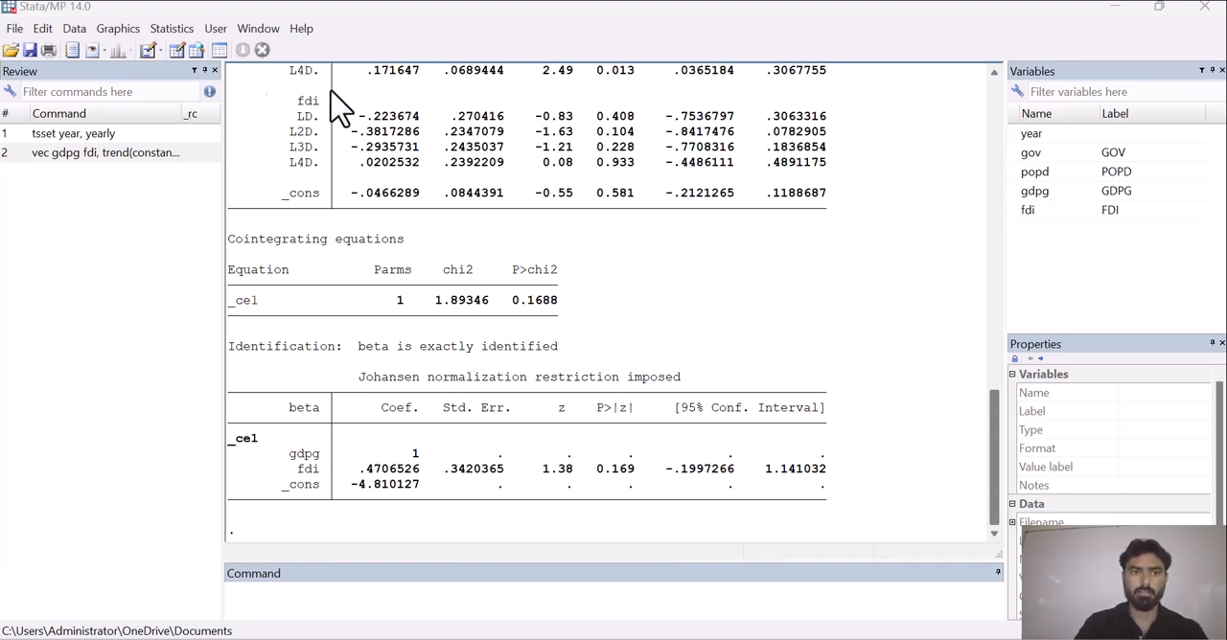
Open the postestimation linear tests of parameter estimates and start a new test specification.
{"action": "left_click", "coordinate": [173, 30]}
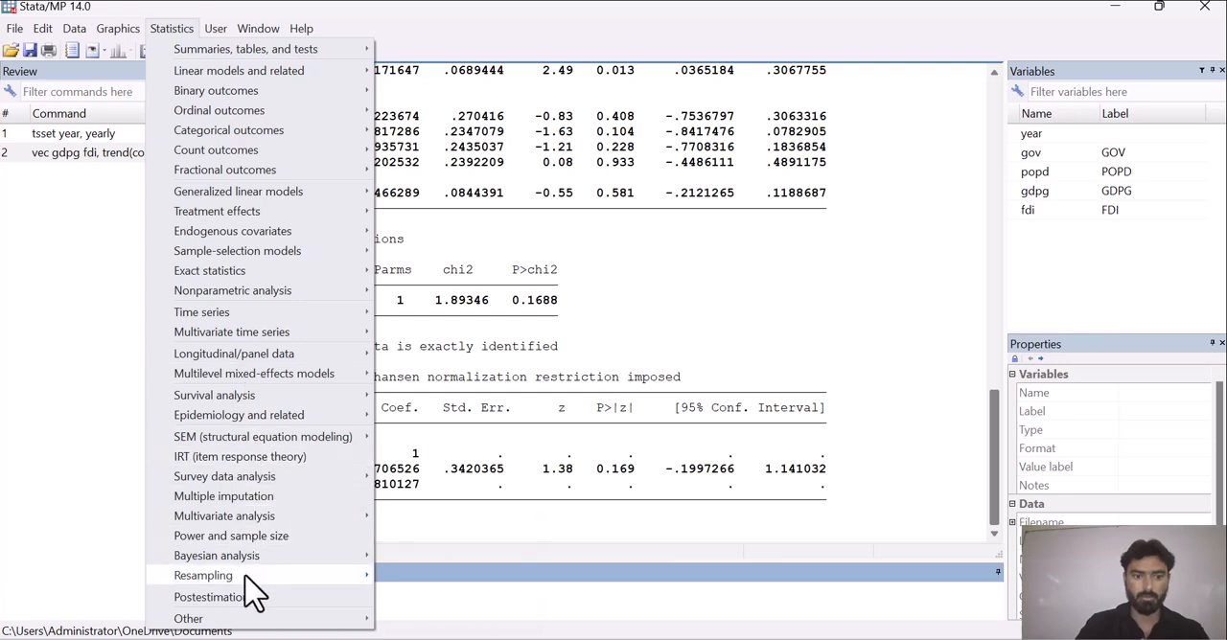
{"action": "mouse_move", "coordinate": [251, 592]}
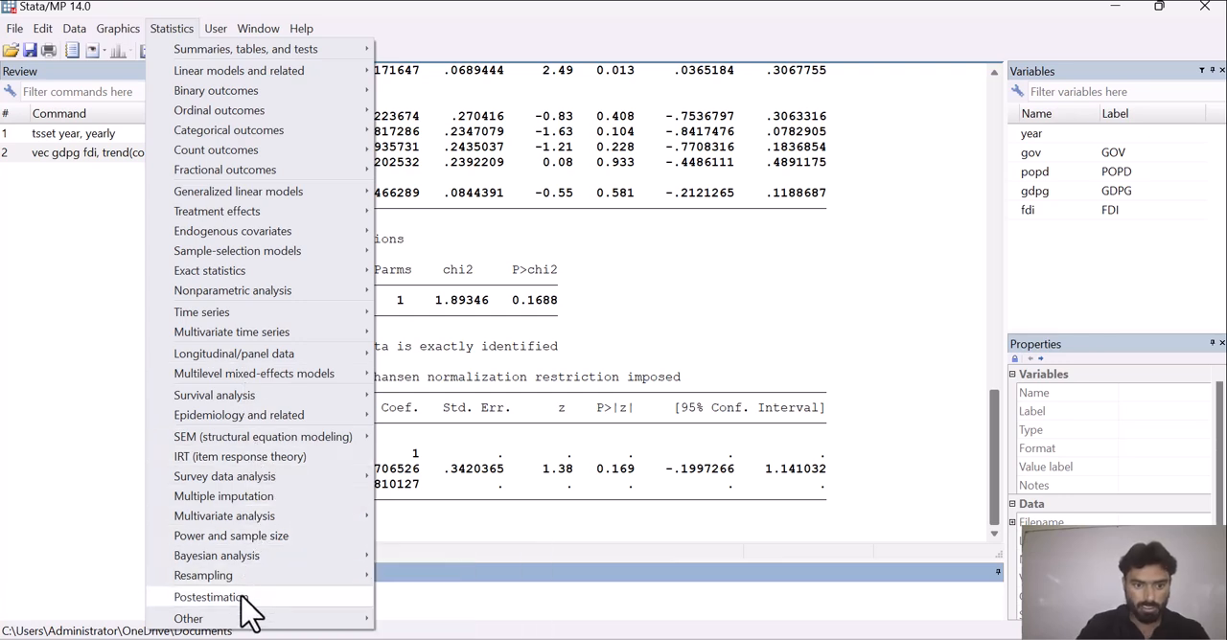
{"action": "left_click", "coordinate": [251, 600]}
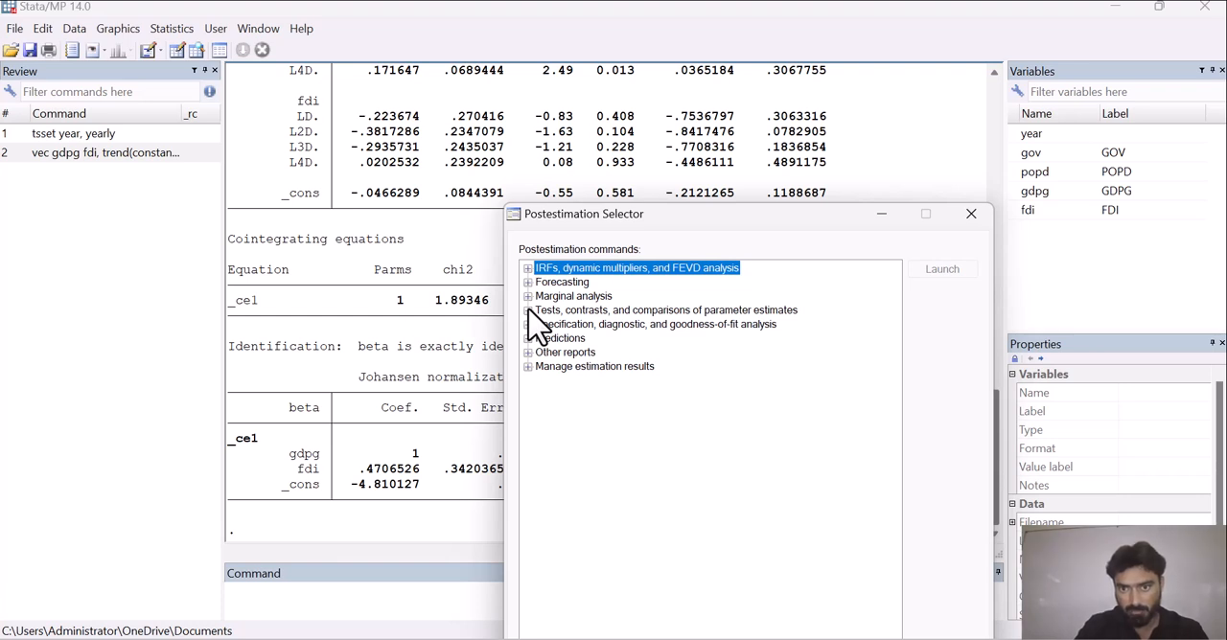
{"action": "left_click", "coordinate": [528, 311]}
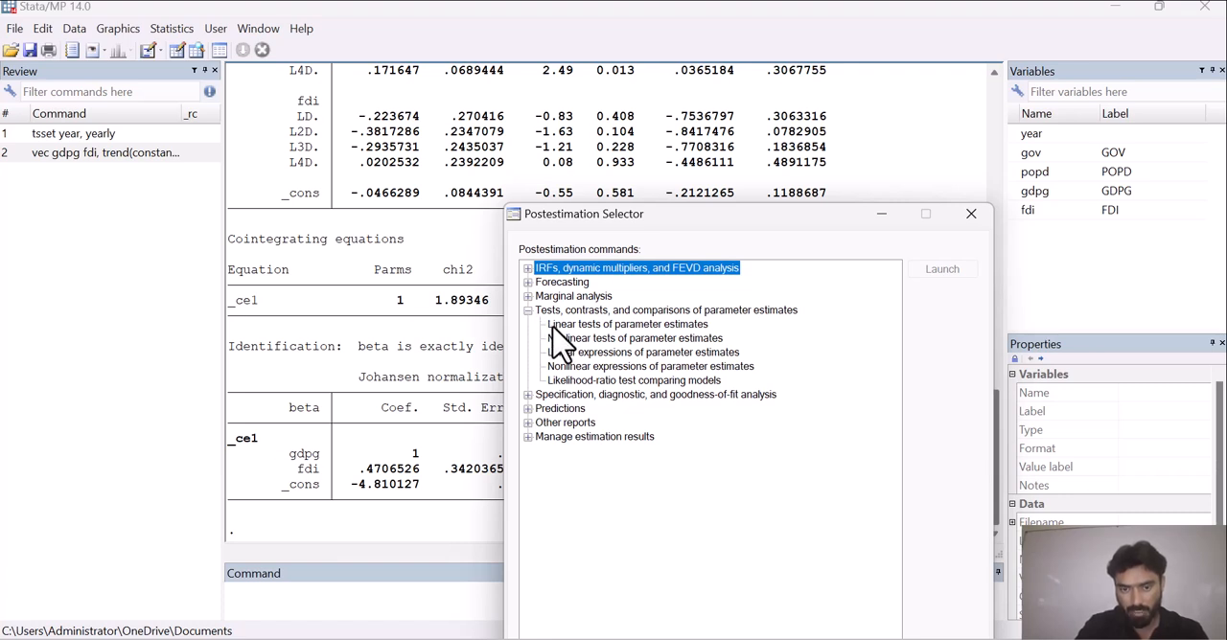
{"action": "double_click", "coordinate": [553, 326]}
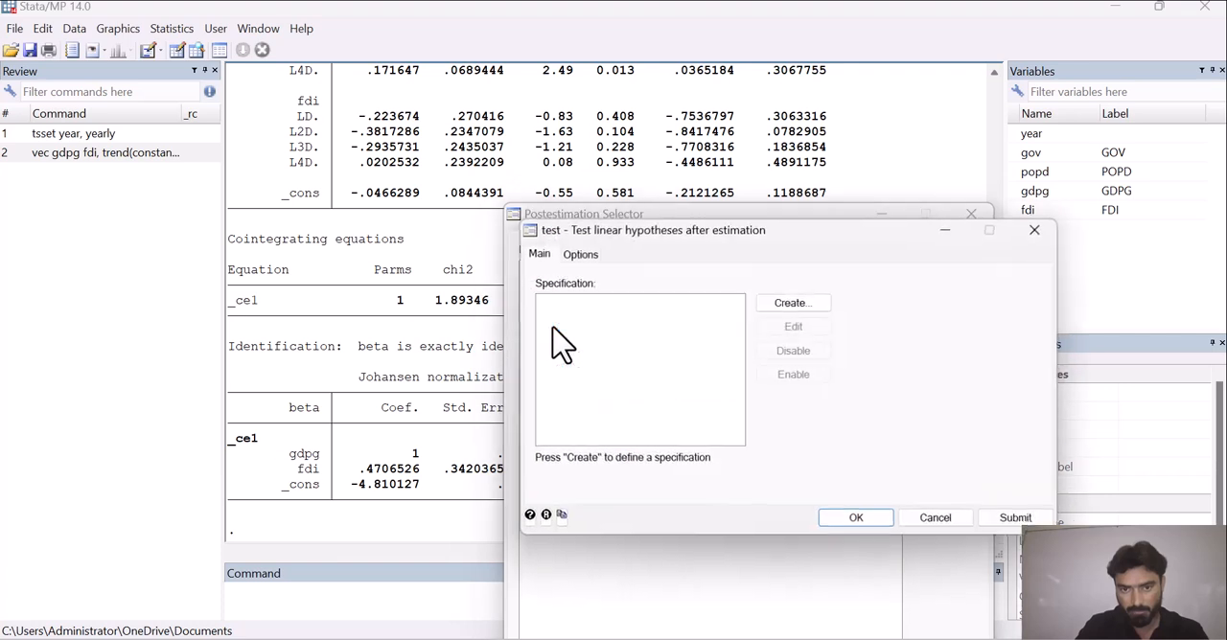
{"action": "left_click", "coordinate": [794, 303]}
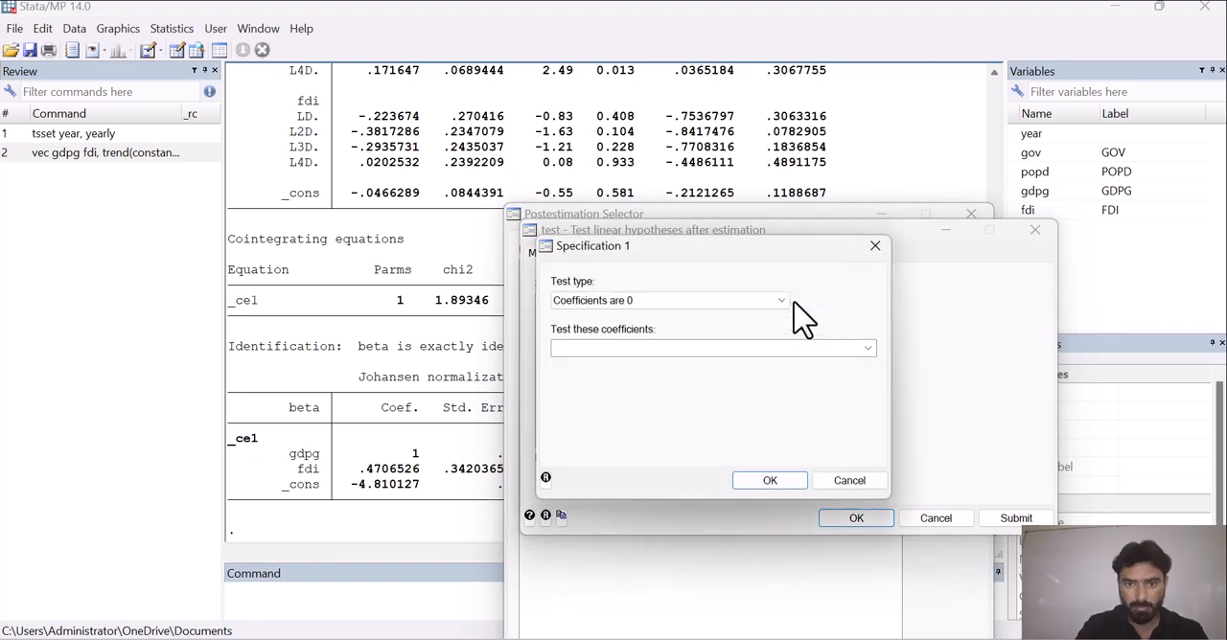
Set the test type to coefficients in a specific equation are 0 and choose the D_gdpg equation.
{"action": "left_click", "coordinate": [779, 303]}
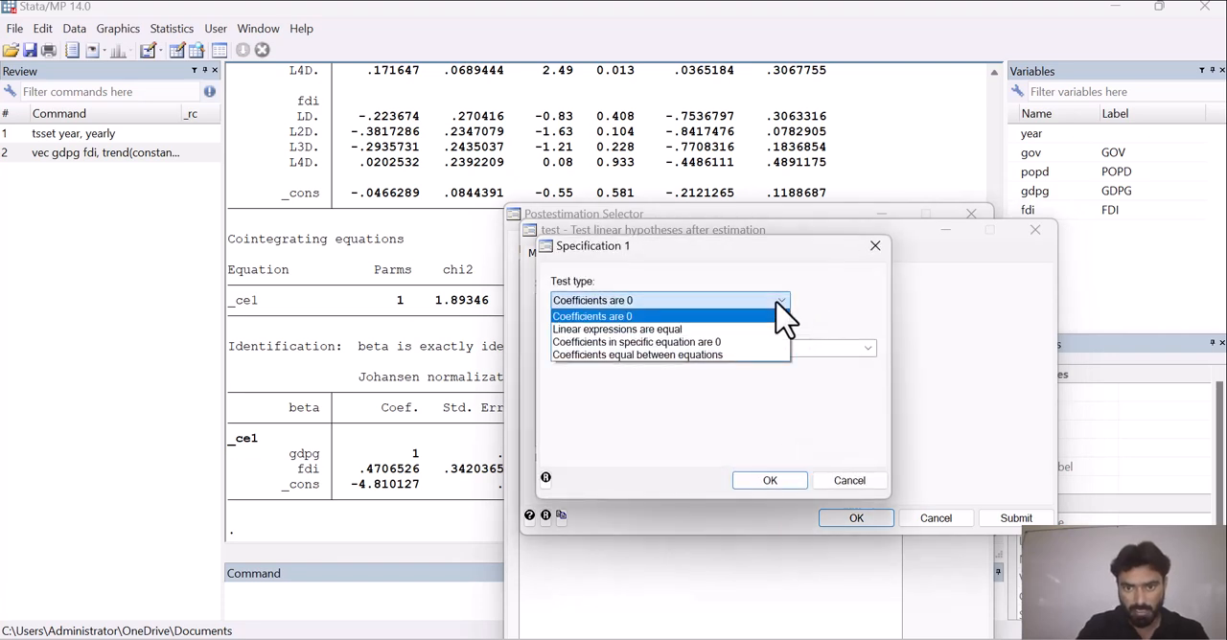
{"action": "left_click", "coordinate": [738, 342]}
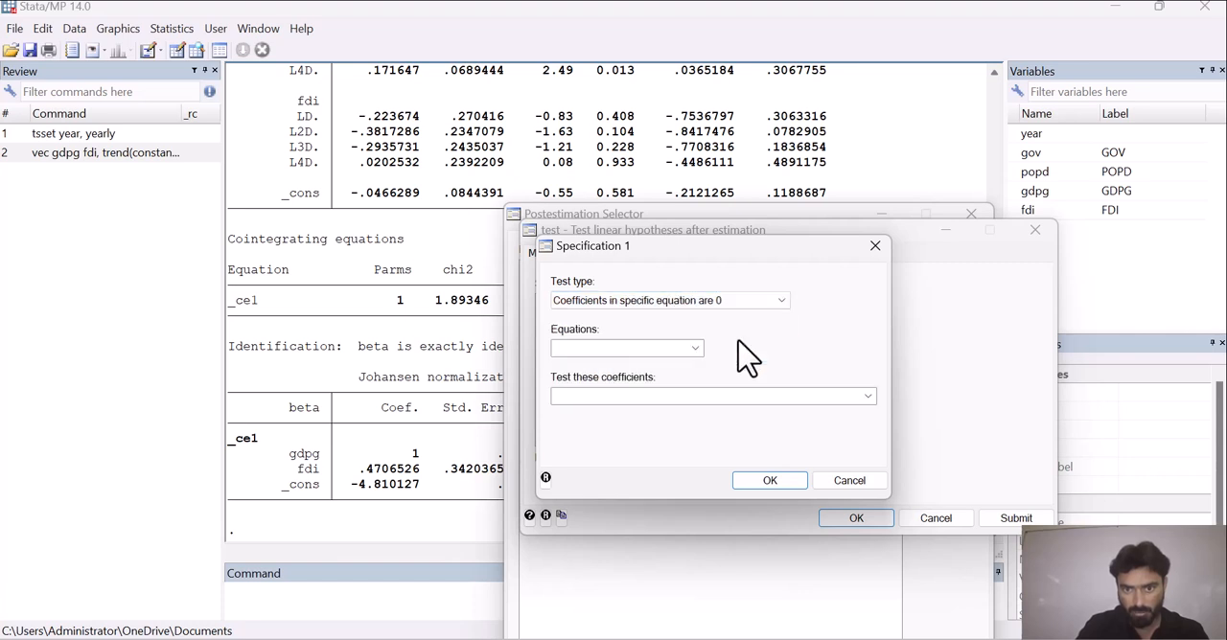
{"action": "left_click", "coordinate": [695, 348]}
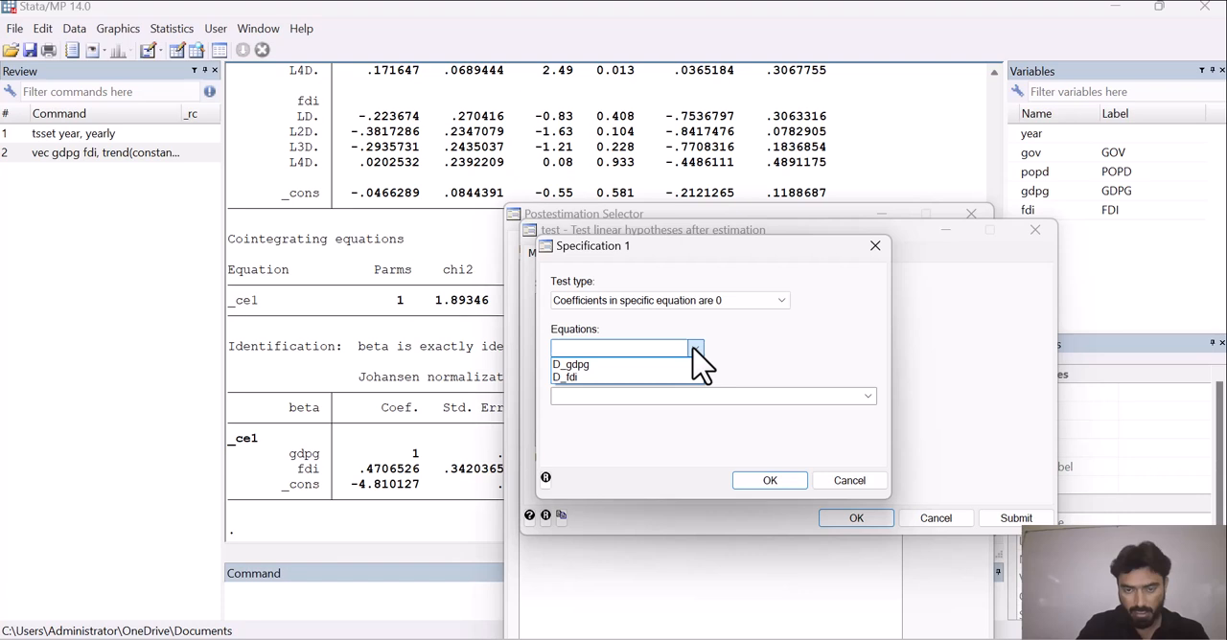
{"action": "left_click", "coordinate": [648, 366]}
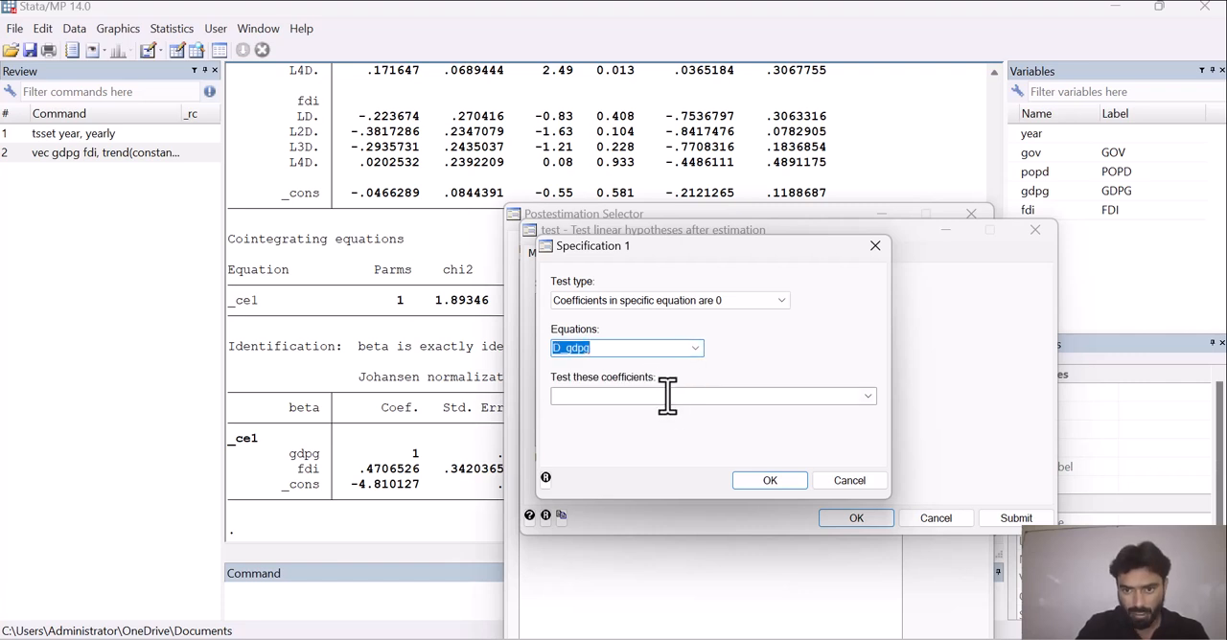
Add the coefficients LD.fdi, L2D.fdi, L3D.fdi and L4D.fdi to the test specification.
{"action": "left_click", "coordinate": [867, 397]}
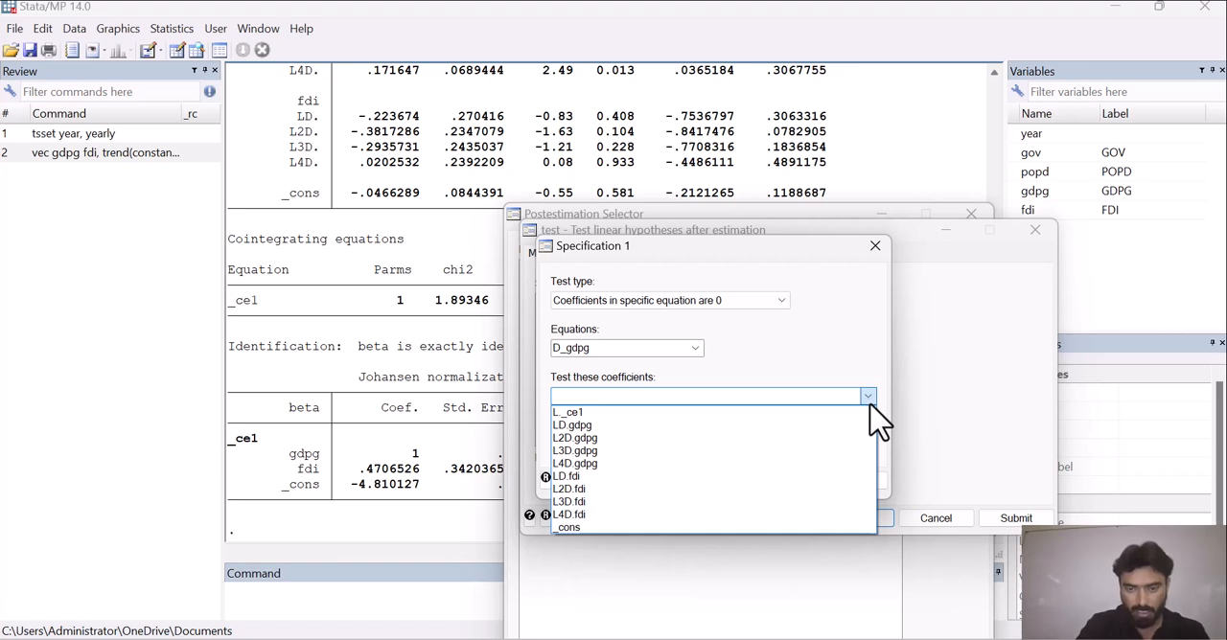
{"action": "left_click", "coordinate": [720, 479]}
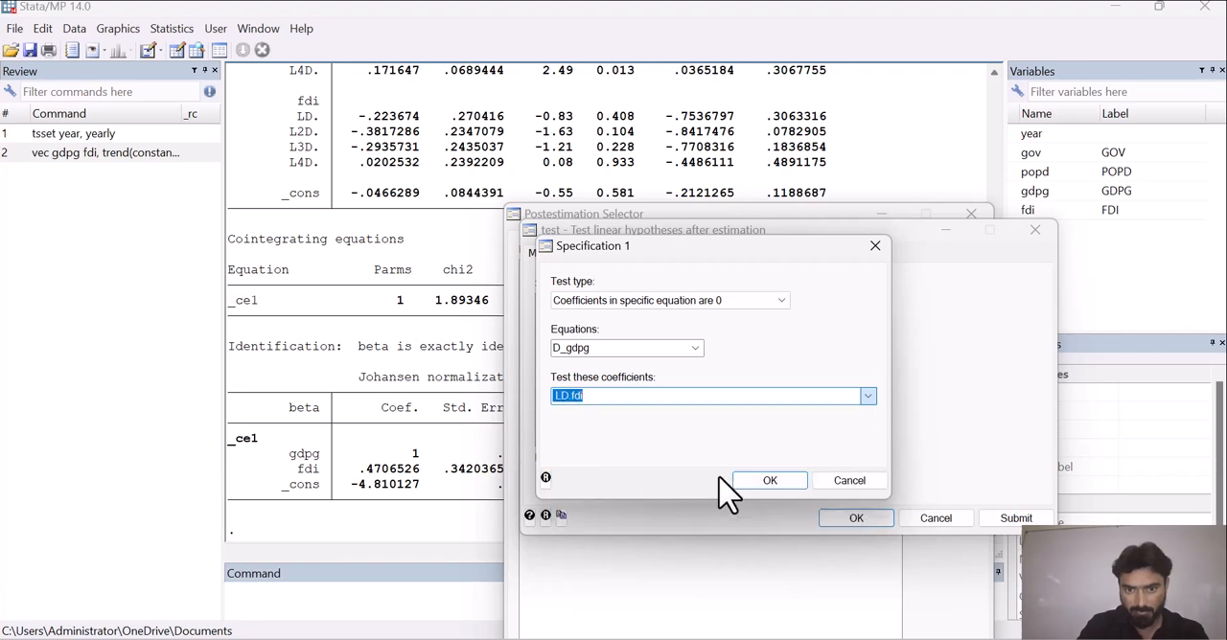
{"action": "left_click", "coordinate": [867, 396]}
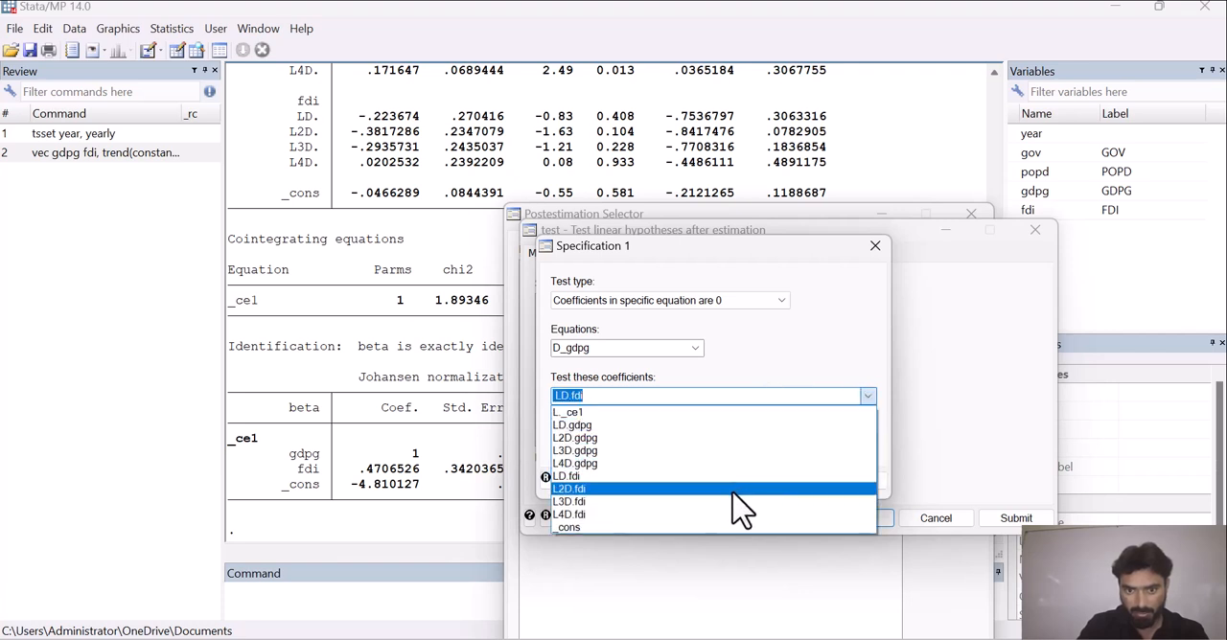
{"action": "left_click", "coordinate": [743, 489]}
{"action": "left_click", "coordinate": [868, 396]}
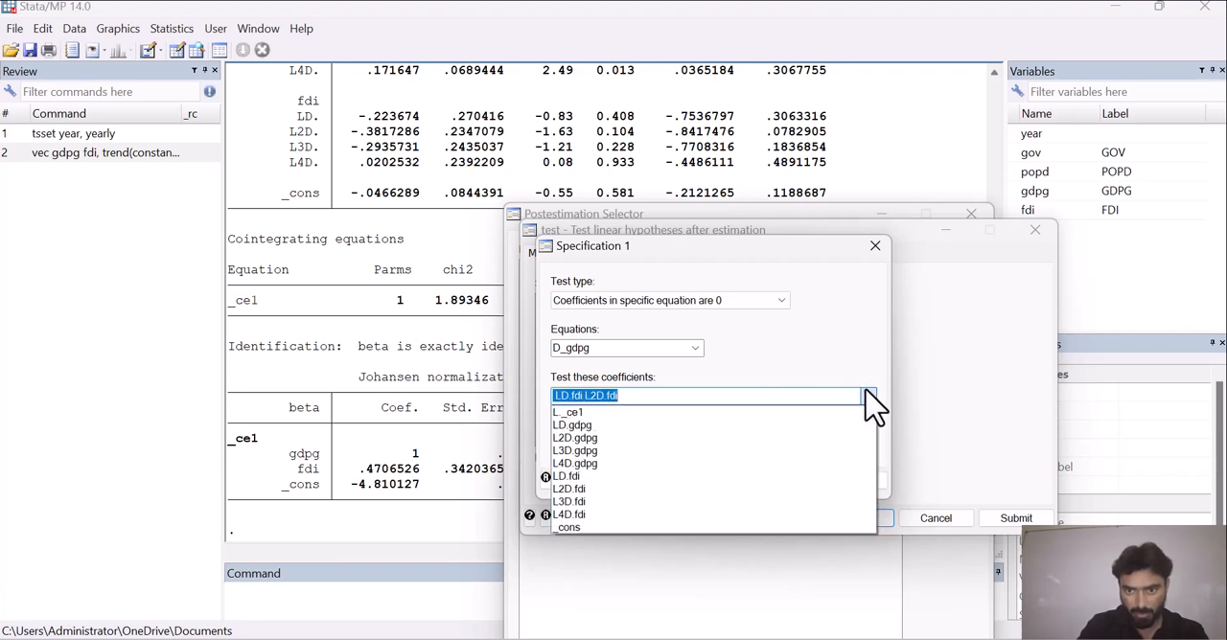
{"action": "left_click", "coordinate": [776, 502]}
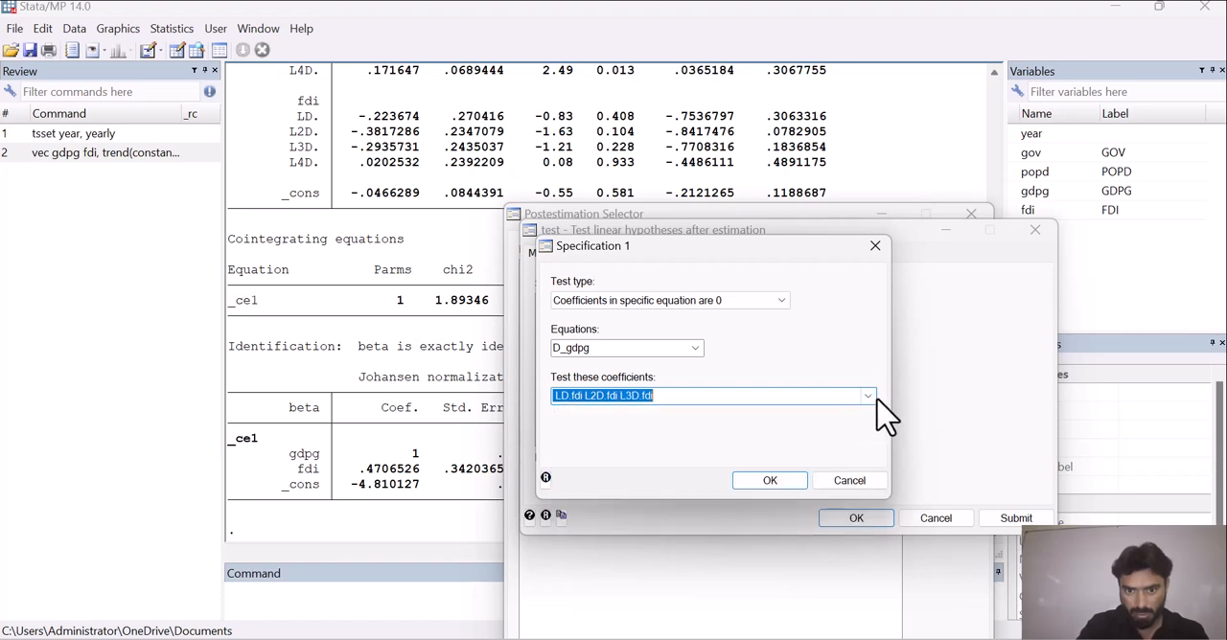
{"action": "left_click", "coordinate": [869, 397]}
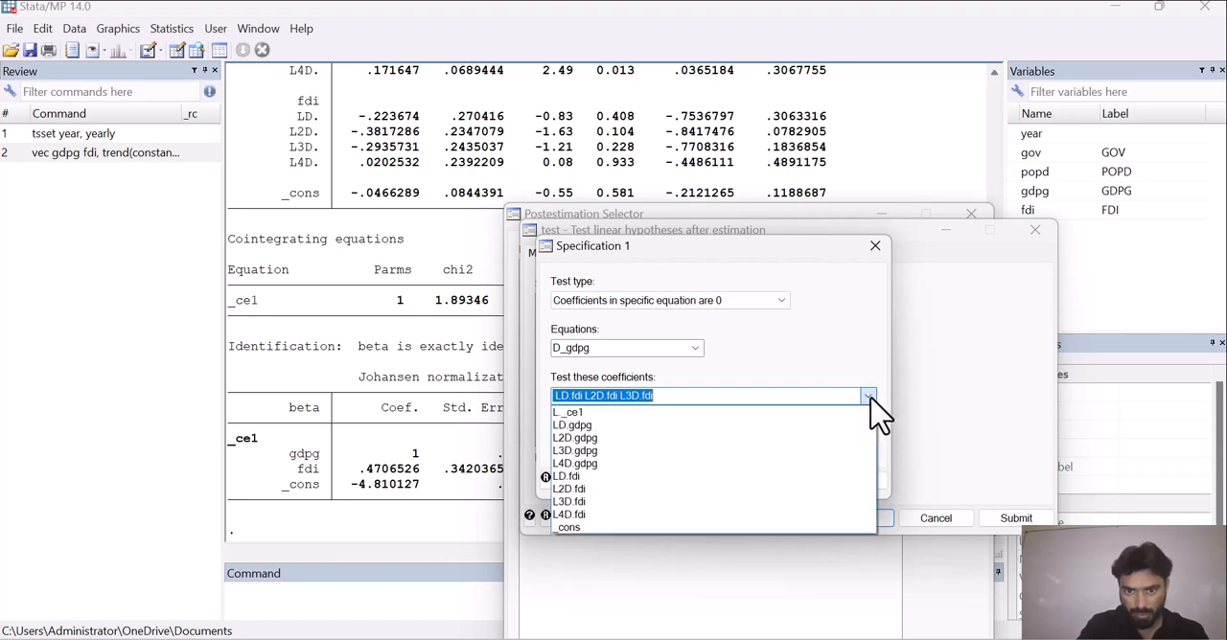
{"action": "left_click", "coordinate": [742, 516]}
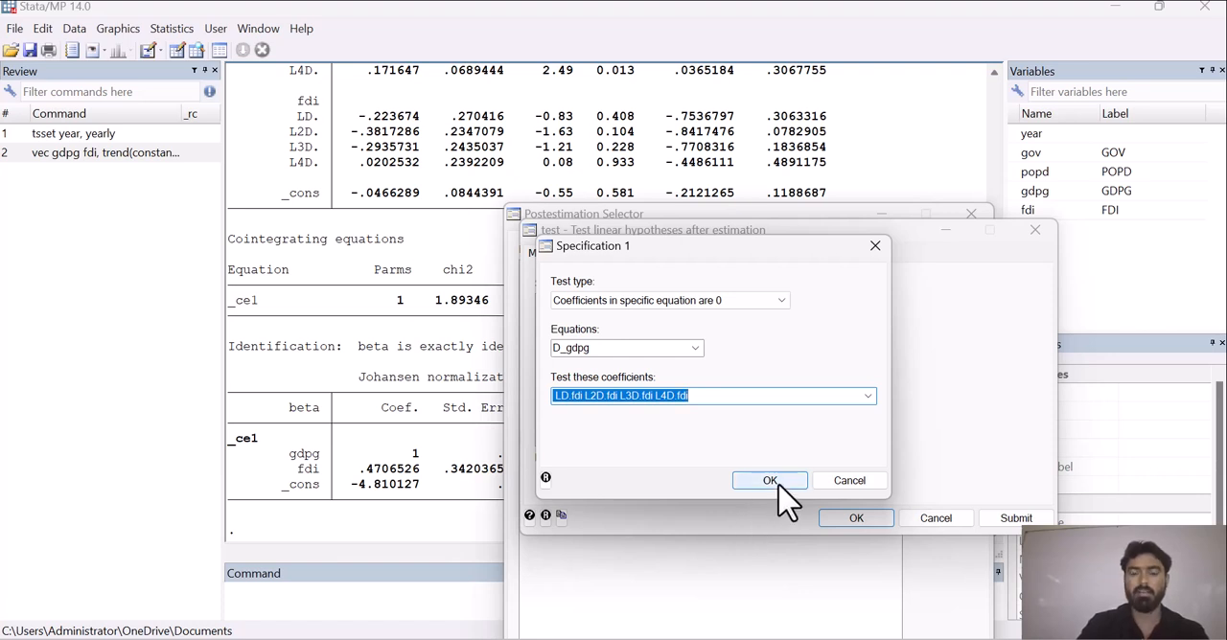
Accept the specification, run the linear hypothesis test and minimize the Postestimation Selector to reveal the output.
{"action": "left_click", "coordinate": [769, 481]}
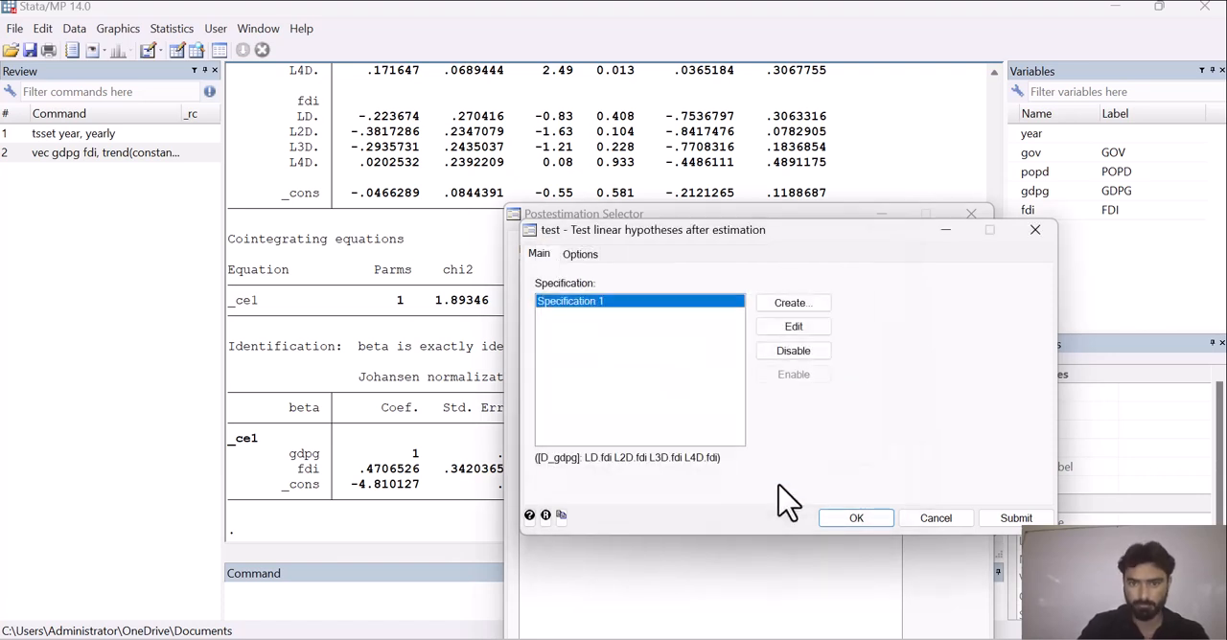
{"action": "left_click", "coordinate": [850, 517]}
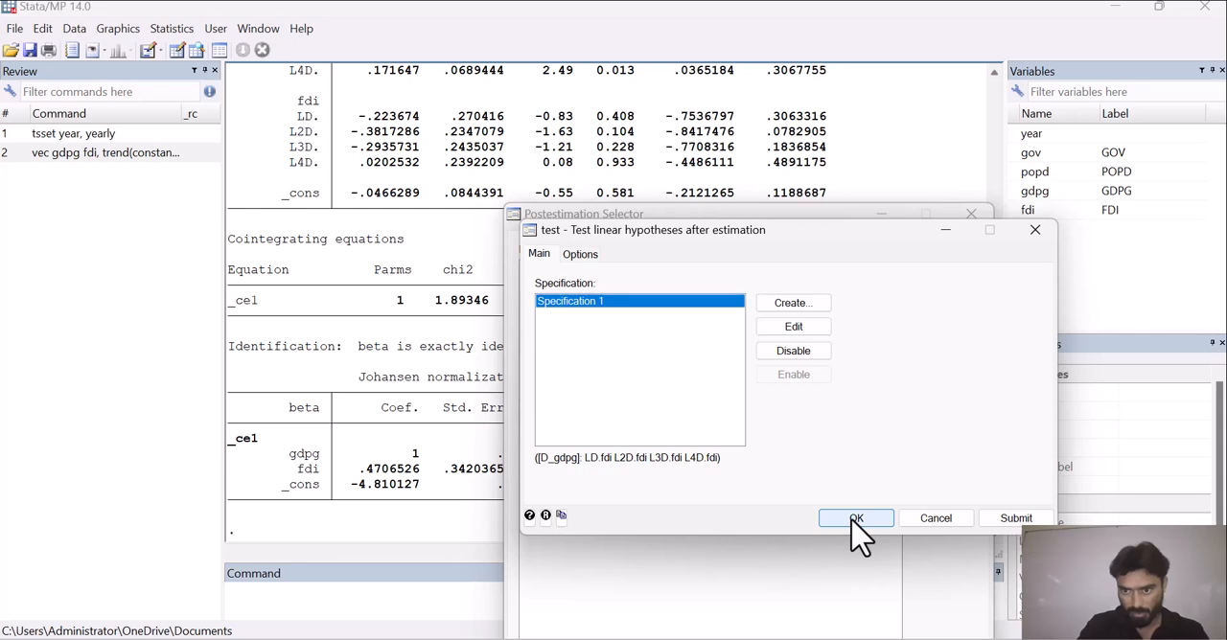
{"action": "left_click", "coordinate": [881, 214]}
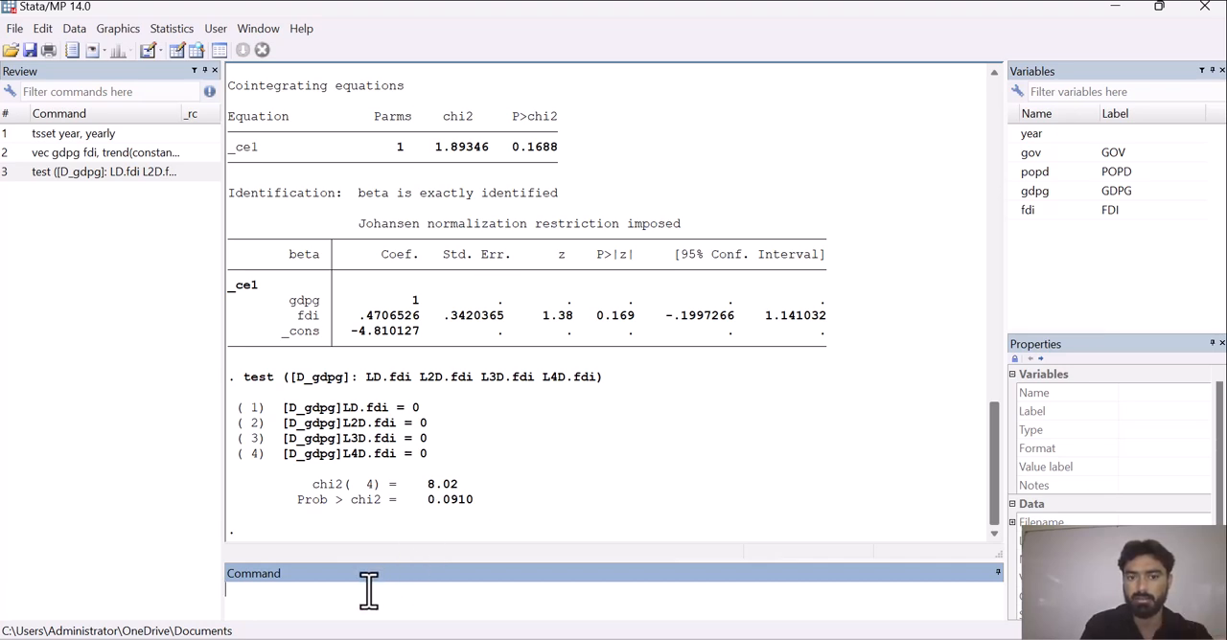
Write the note "H0: there is no short run relationship H1: there is short run relationship" on the command line without running it.
{"action": "type", "text": "H"}
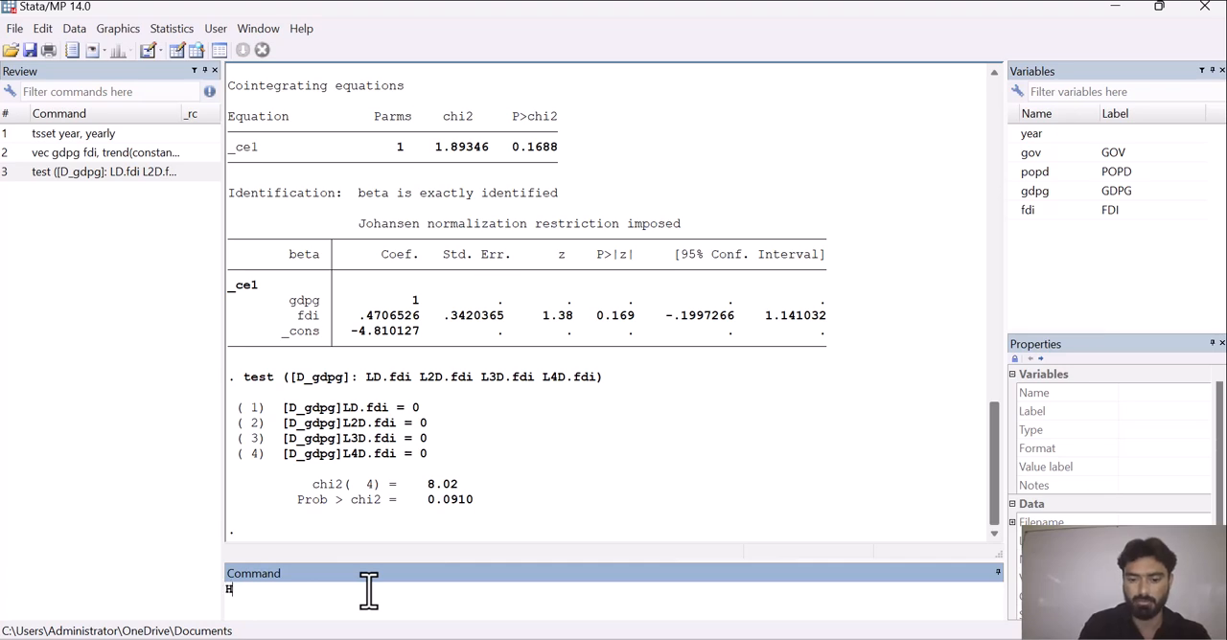
{"action": "type", "text": "0: t"}
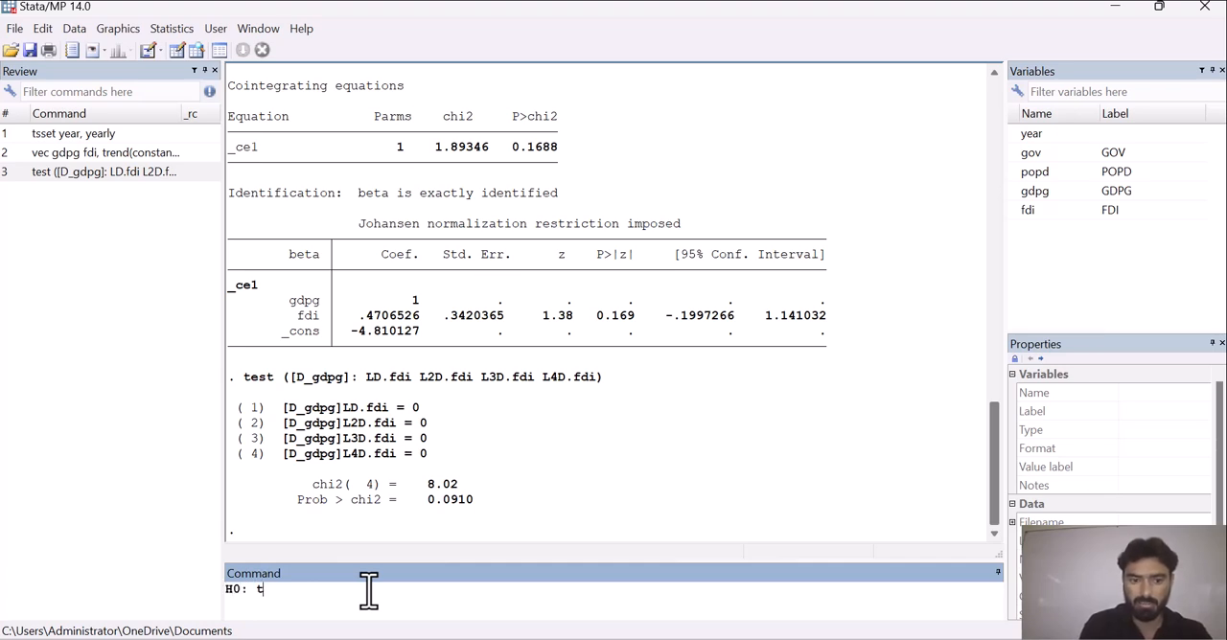
{"action": "type", "text": "here is "}
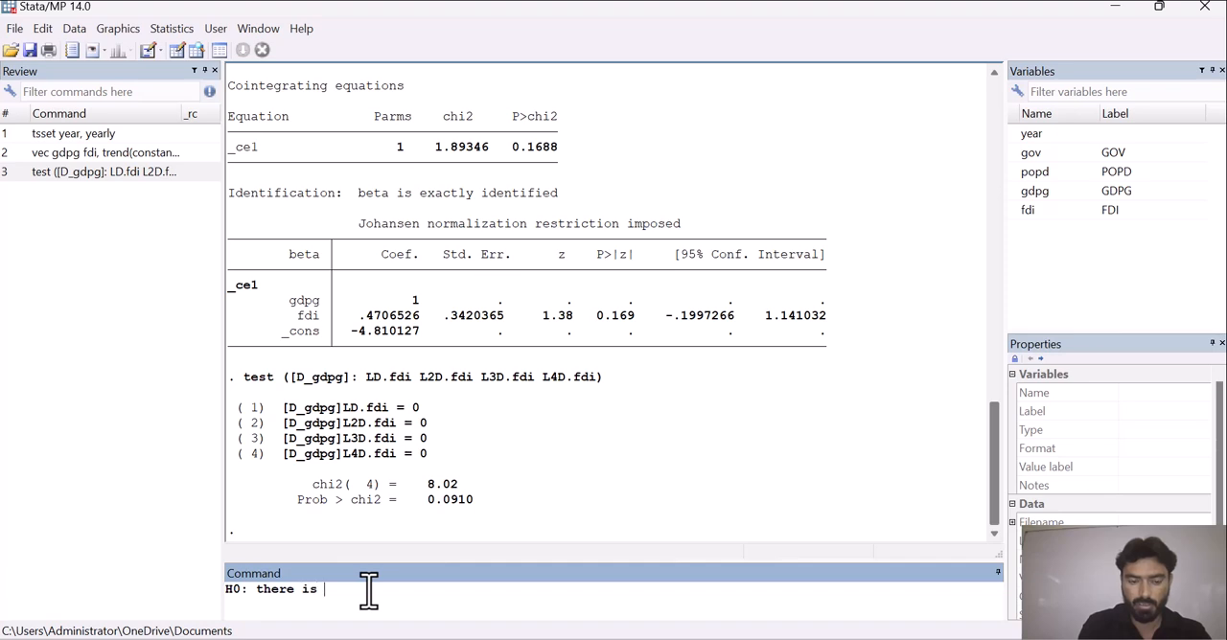
{"action": "type", "text": "no  short run"}
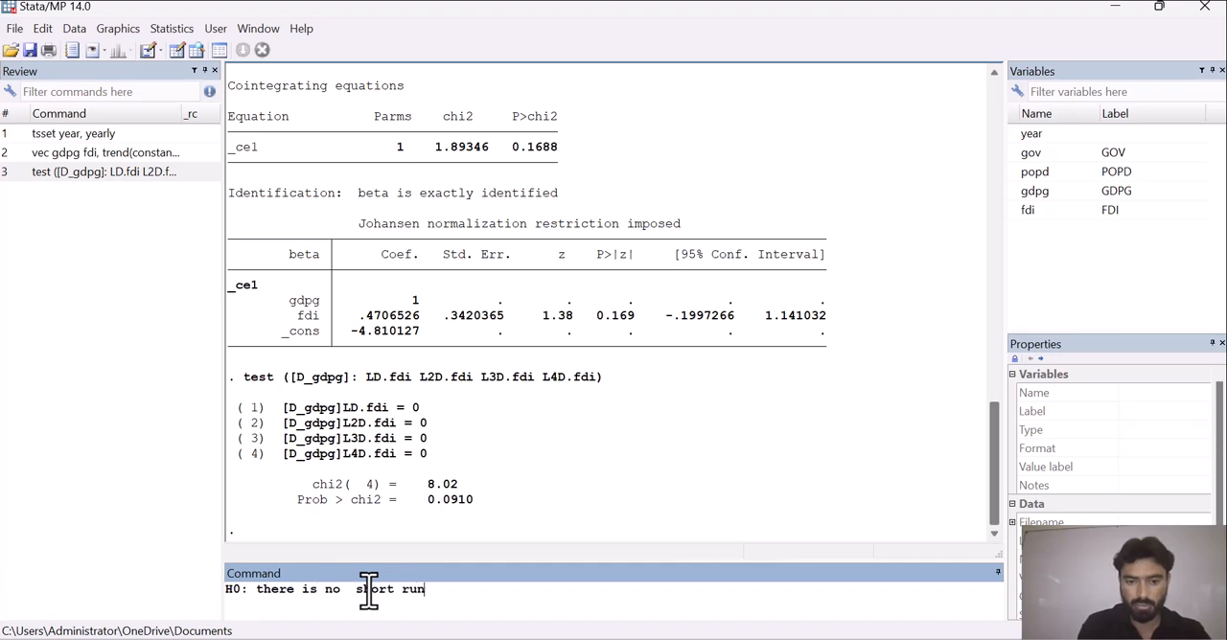
{"action": "type", "text": " relationship H1: the"}
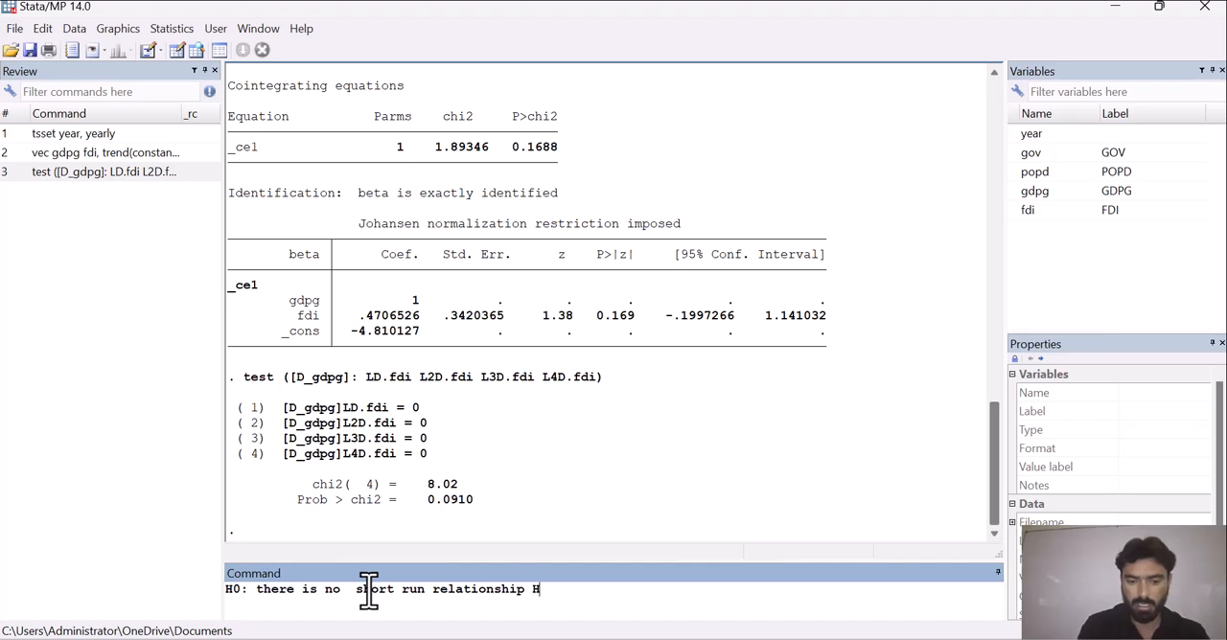
{"action": "type", "text": "re is"}
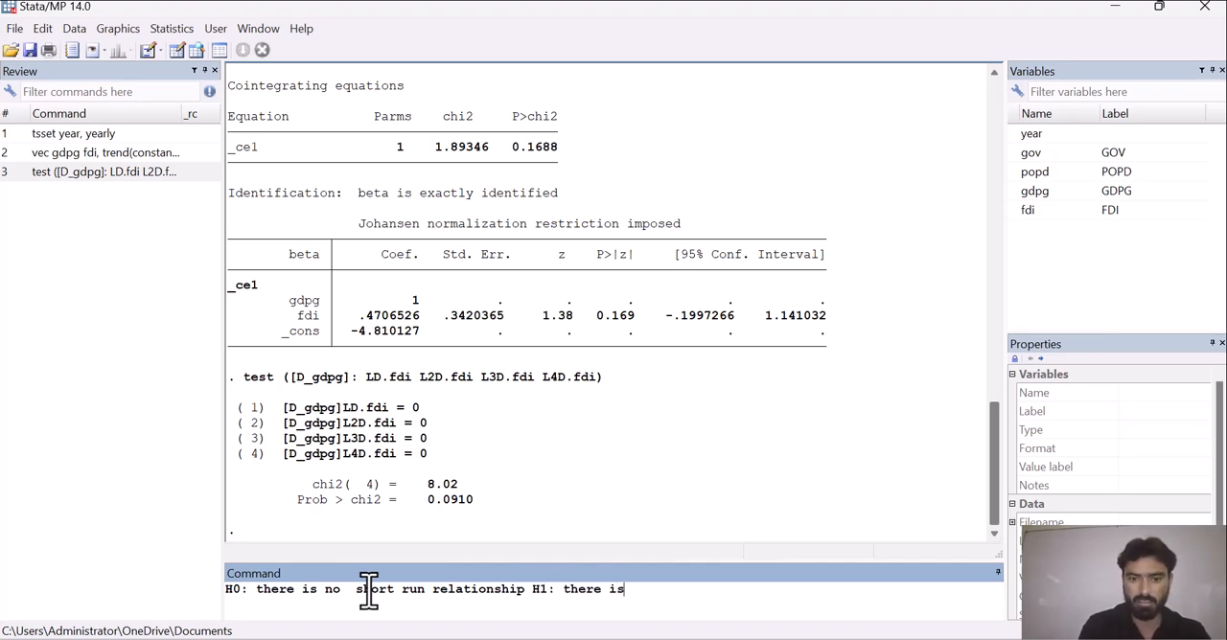
{"action": "type", "text": " short run relatio"}
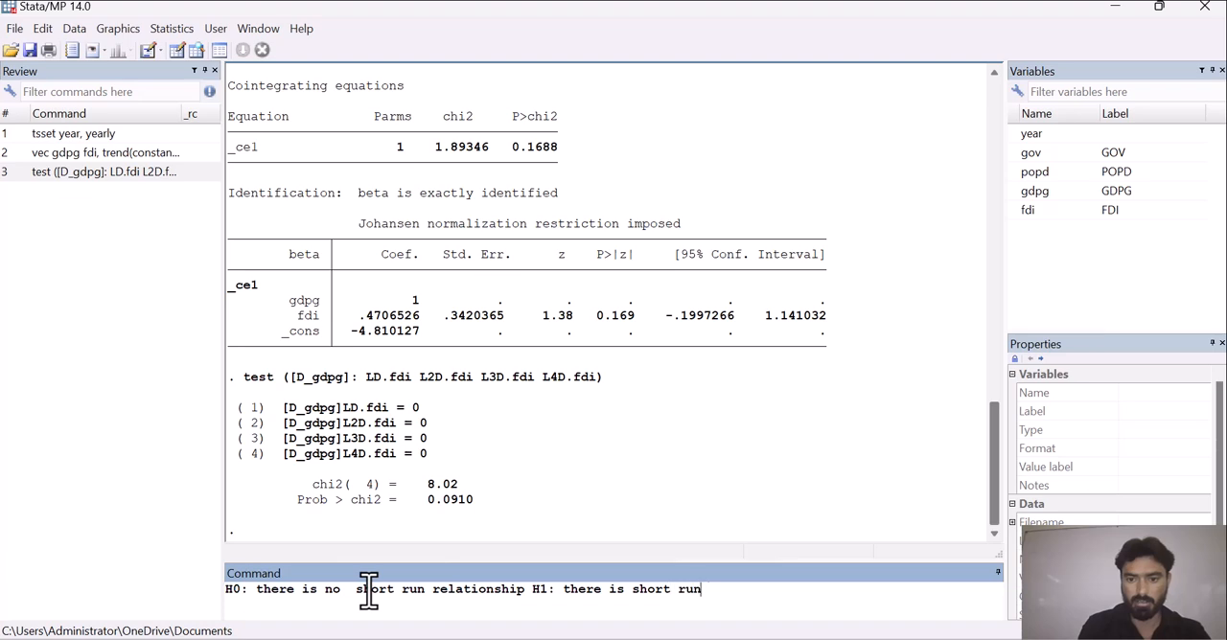
{"action": "type", "text": "nship"}
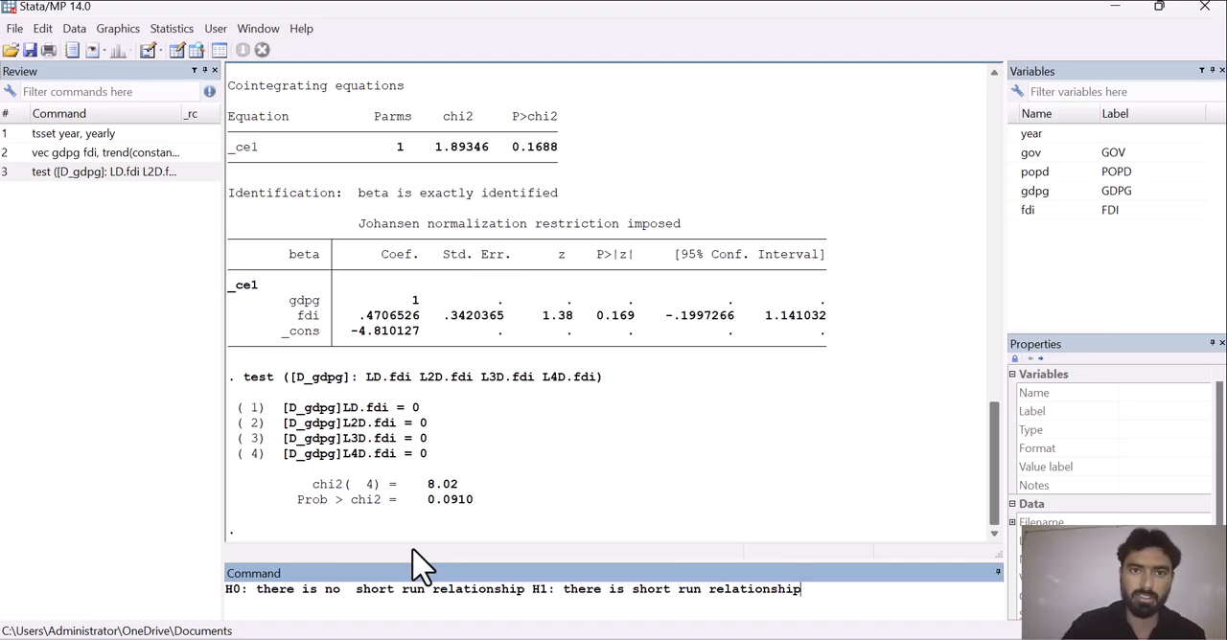
{"action": "left_click", "coordinate": [769, 45]}
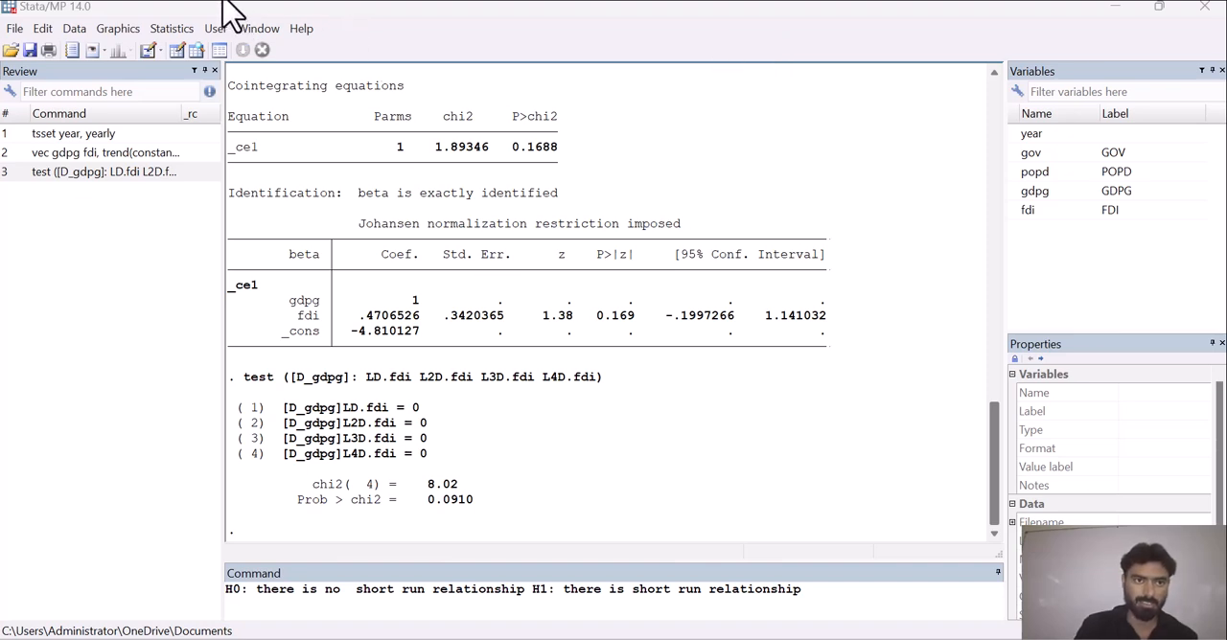
Try to run the VAR LM test for residual autocorrelation with a maximum order of 2 on the active results.
{"action": "left_click", "coordinate": [172, 28]}
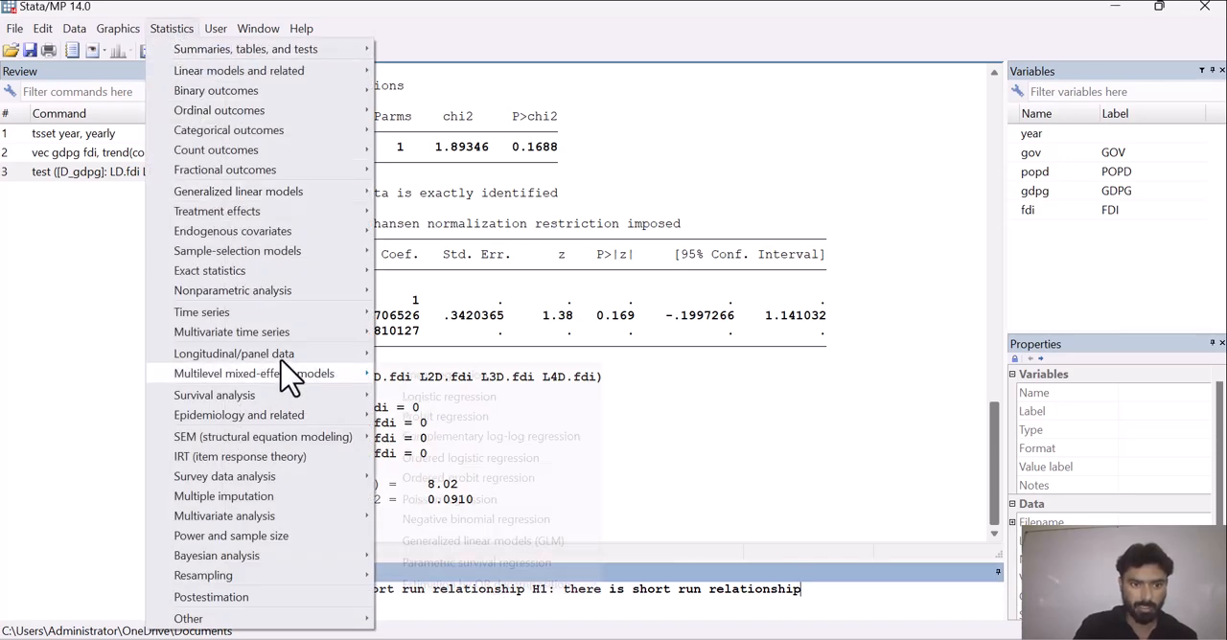
{"action": "mouse_move", "coordinate": [281, 337]}
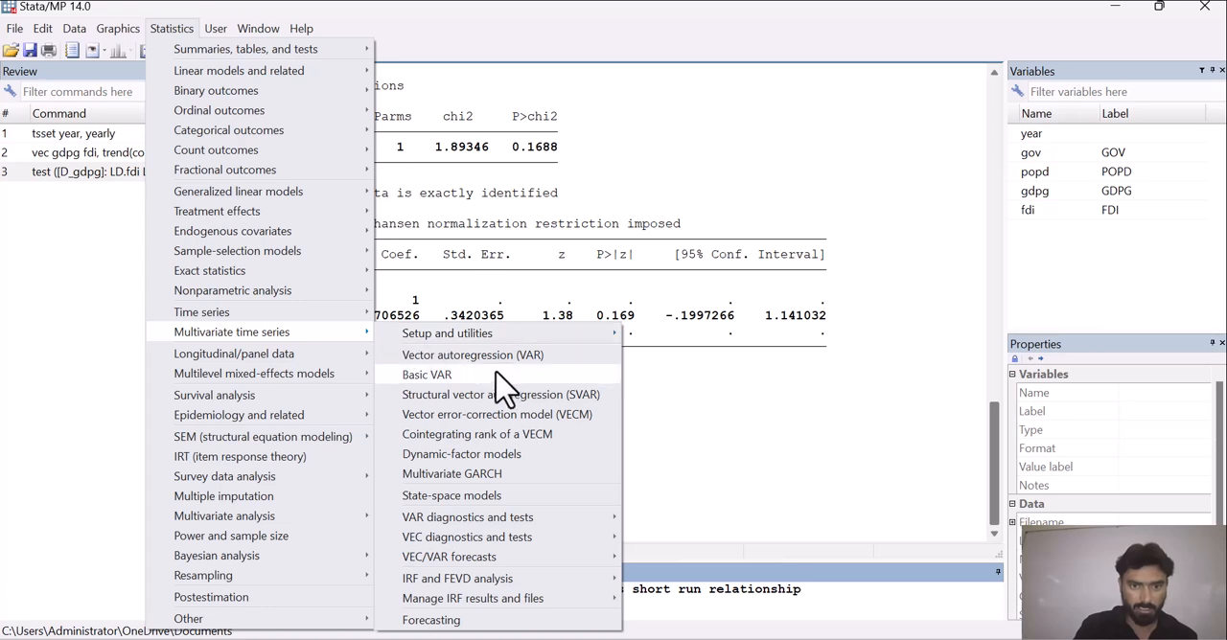
{"action": "mouse_move", "coordinate": [582, 518]}
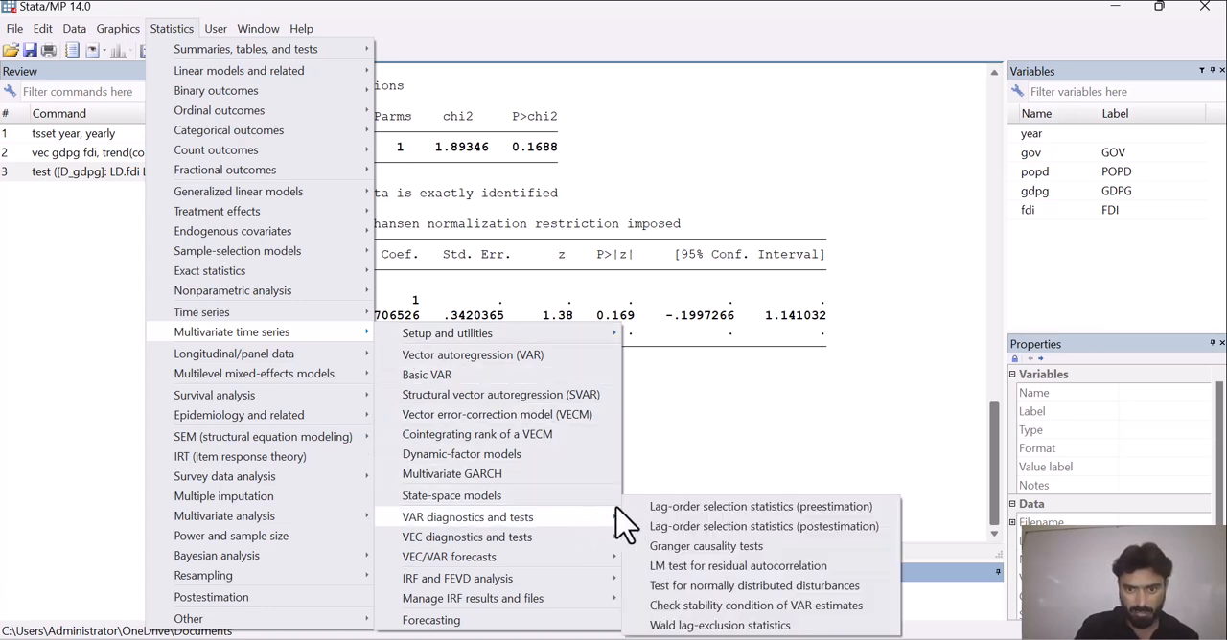
{"action": "left_click", "coordinate": [702, 568]}
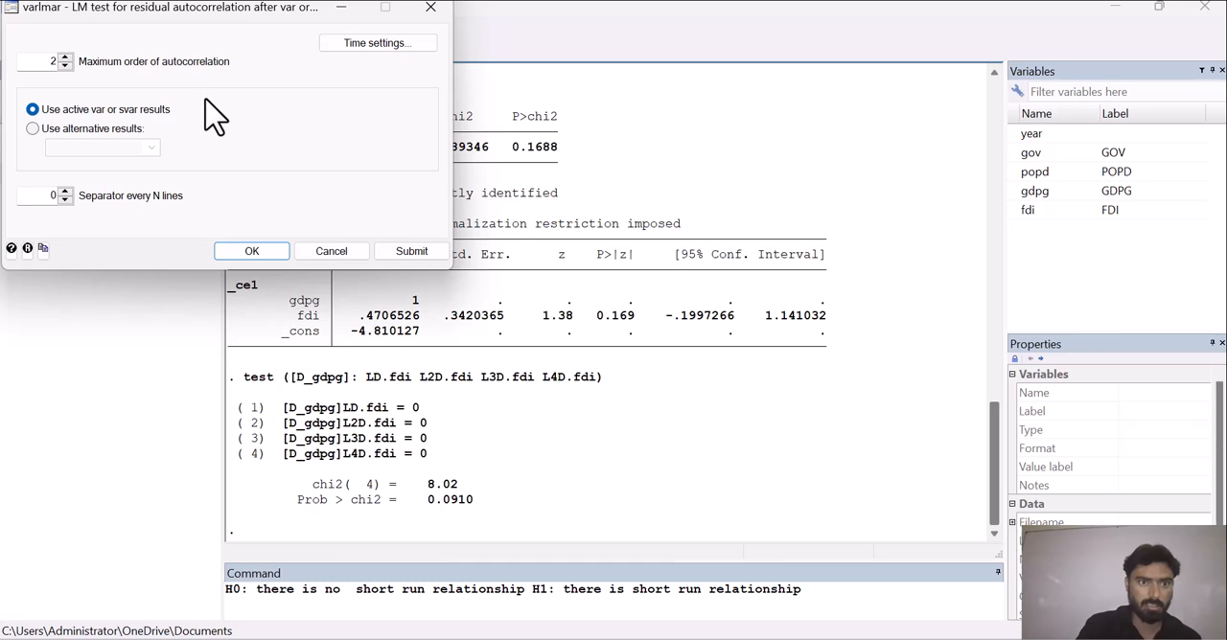
{"action": "left_click_drag", "start_coordinate": [191, 9], "coordinate": [230, 135]}
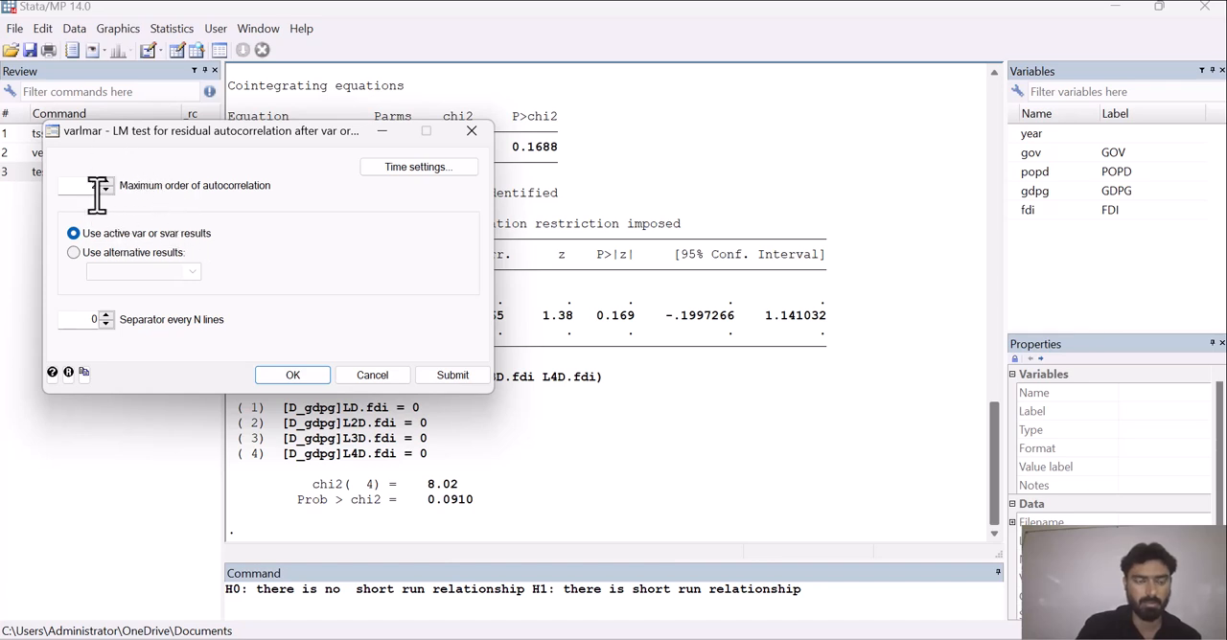
{"action": "left_click", "coordinate": [293, 374]}
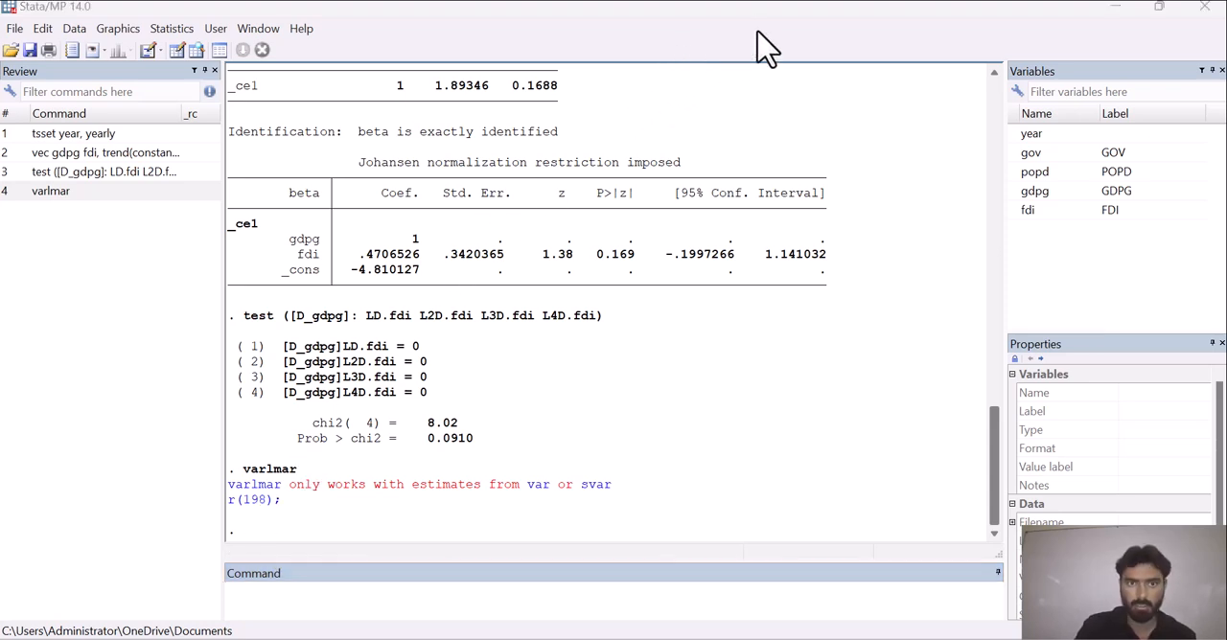
Run the VEC LM test for residual autocorrelation with a maximum order of 2 on the active vec results.
{"action": "left_click", "coordinate": [167, 30]}
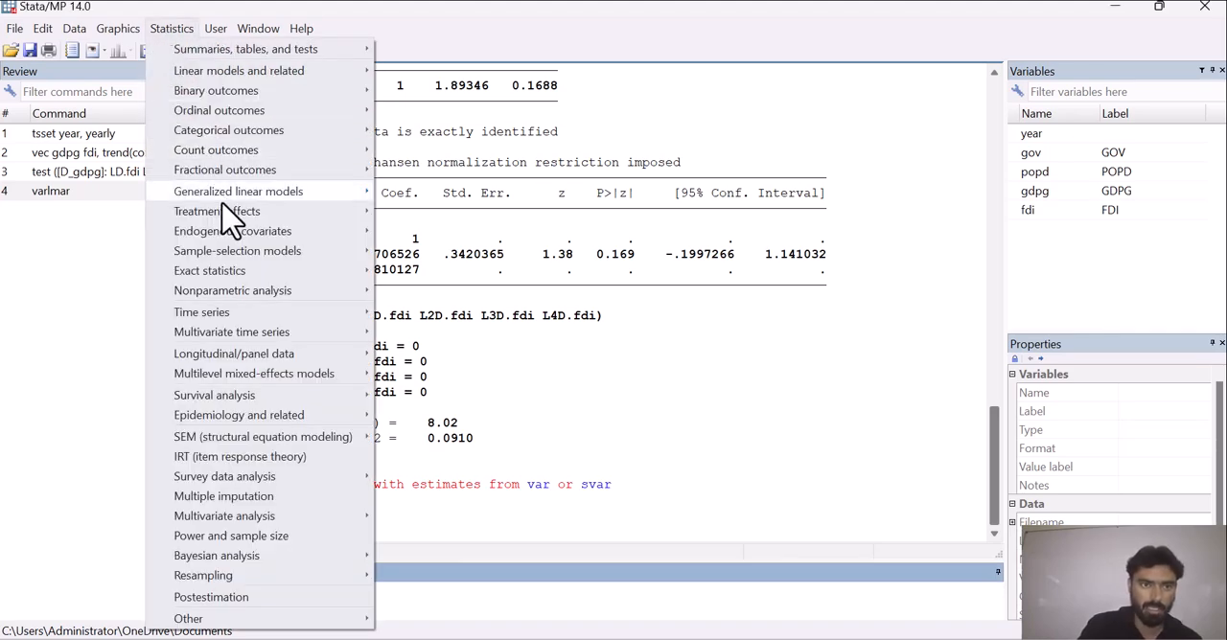
{"action": "mouse_move", "coordinate": [254, 313]}
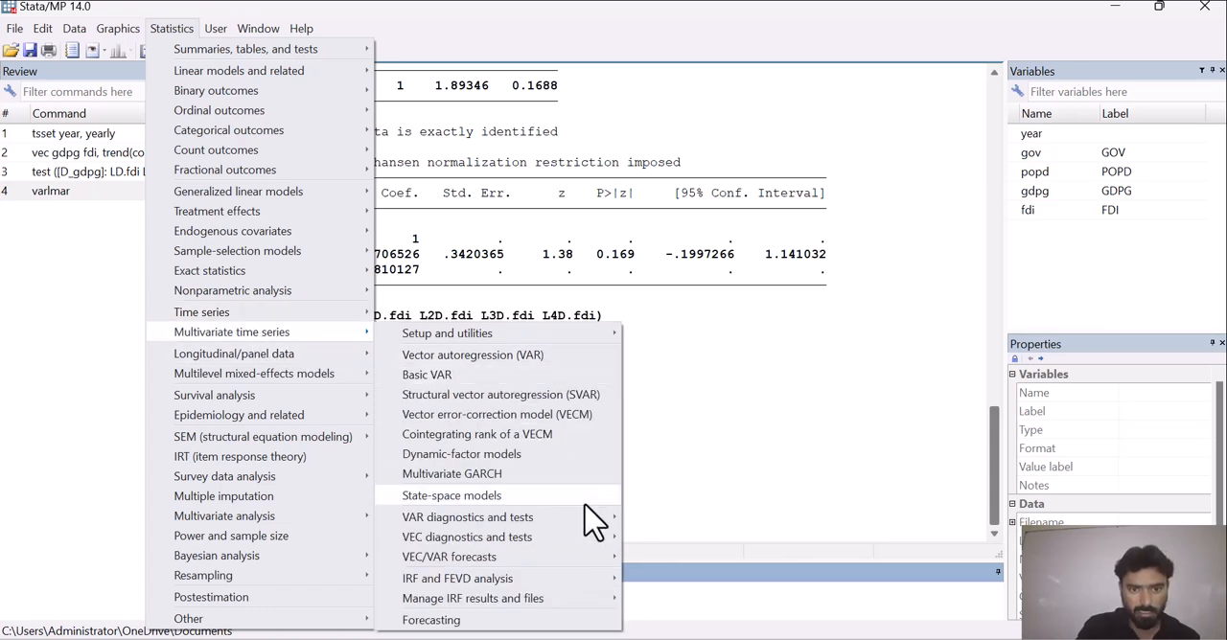
{"action": "mouse_move", "coordinate": [603, 545]}
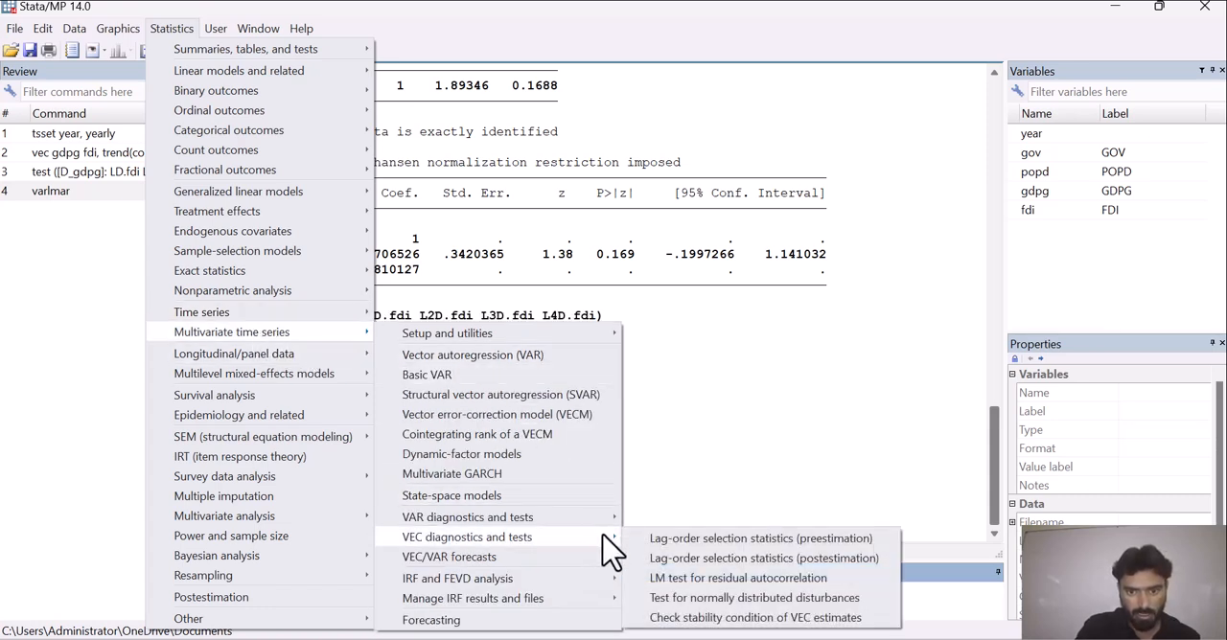
{"action": "left_click", "coordinate": [703, 580]}
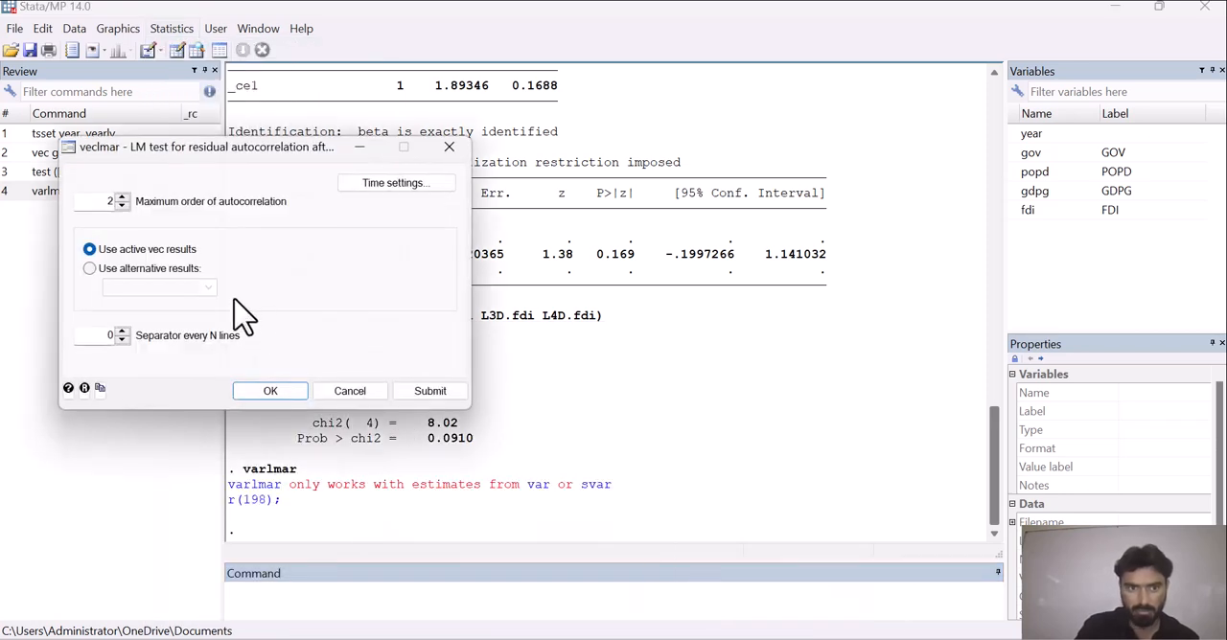
{"action": "left_click", "coordinate": [268, 391]}
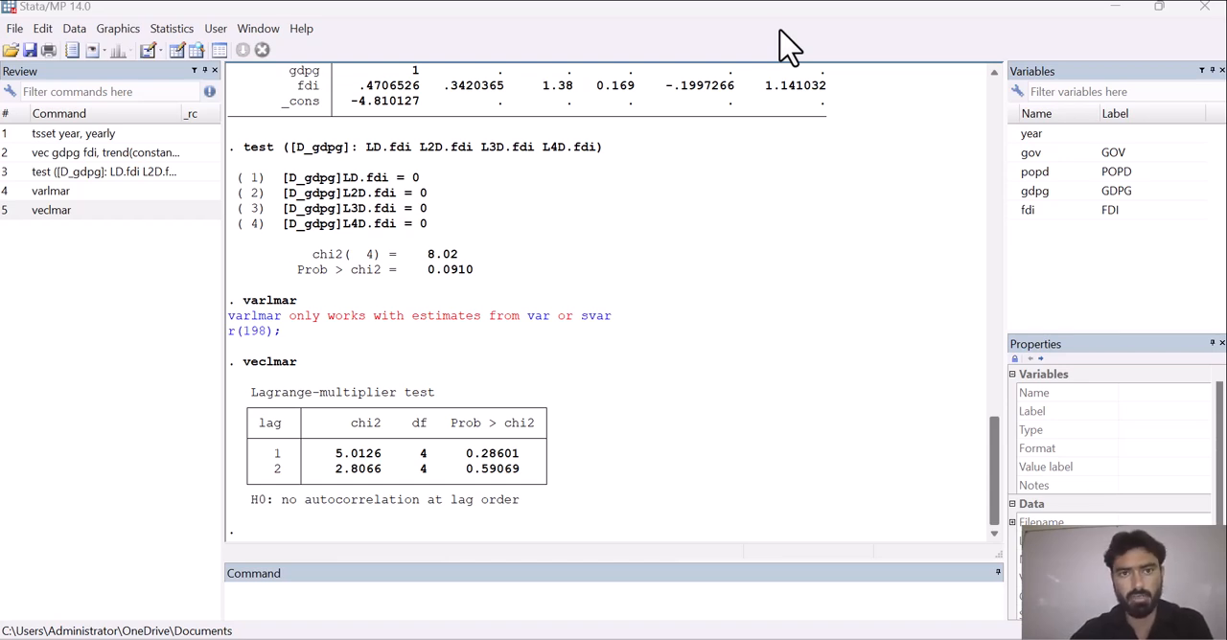
Run the VEC test for normally distributed disturbances on the active vec results, reporting only the Jarque-Bera statistic without skewness and kurtosis.
{"action": "left_click", "coordinate": [184, 30]}
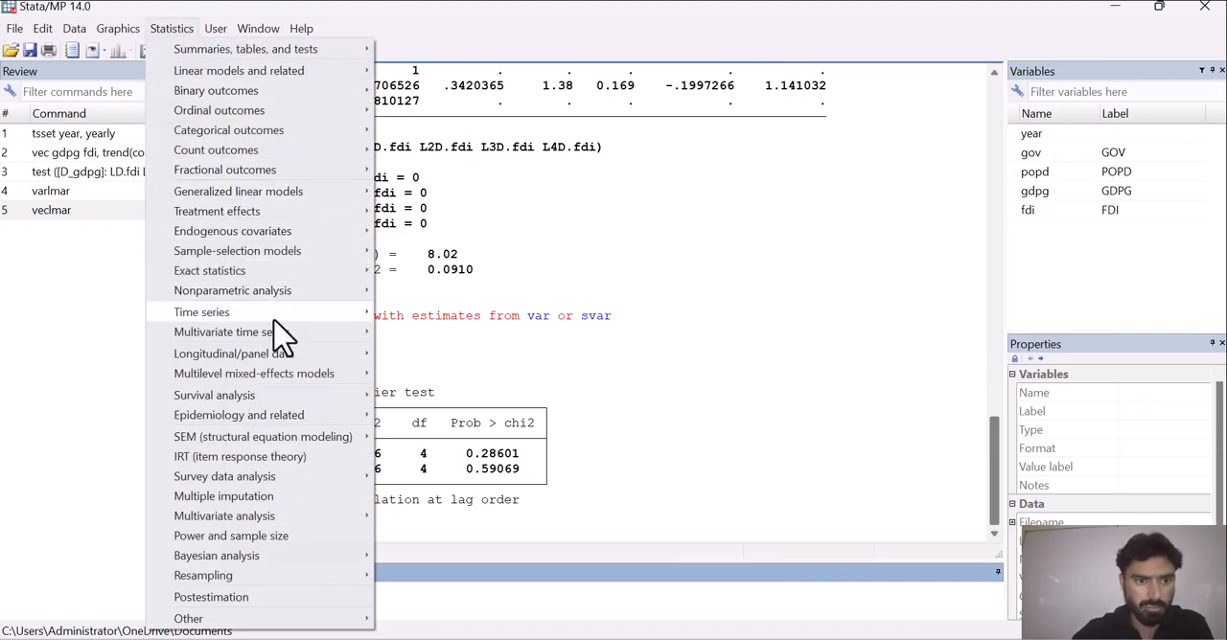
{"action": "mouse_move", "coordinate": [284, 336]}
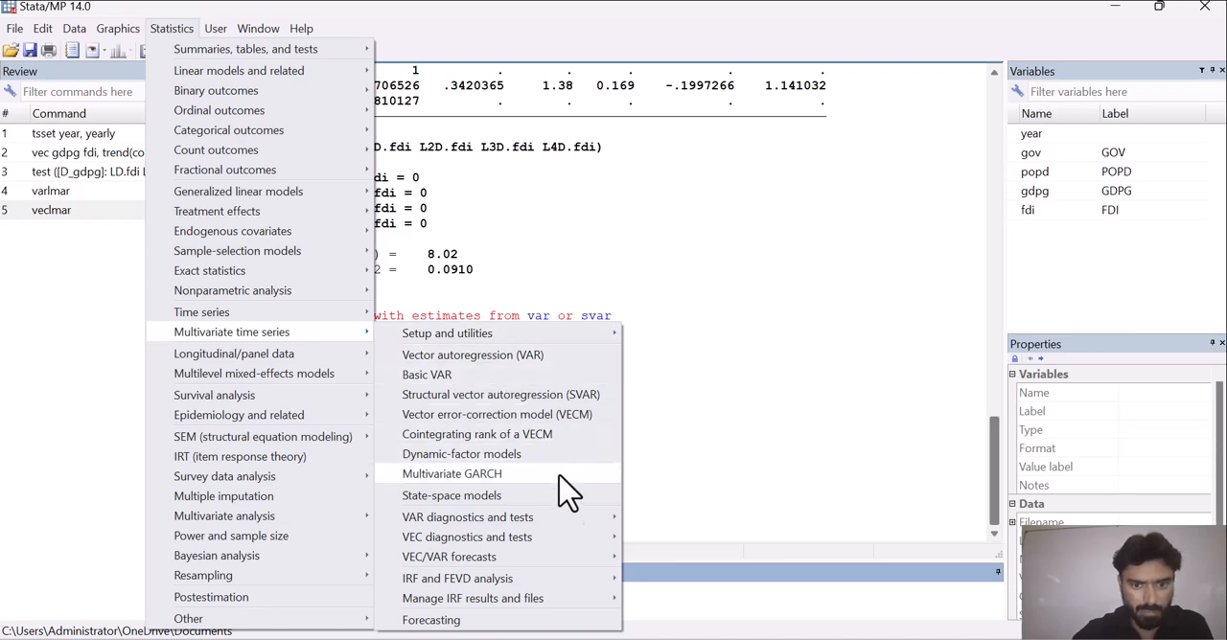
{"action": "mouse_move", "coordinate": [587, 546]}
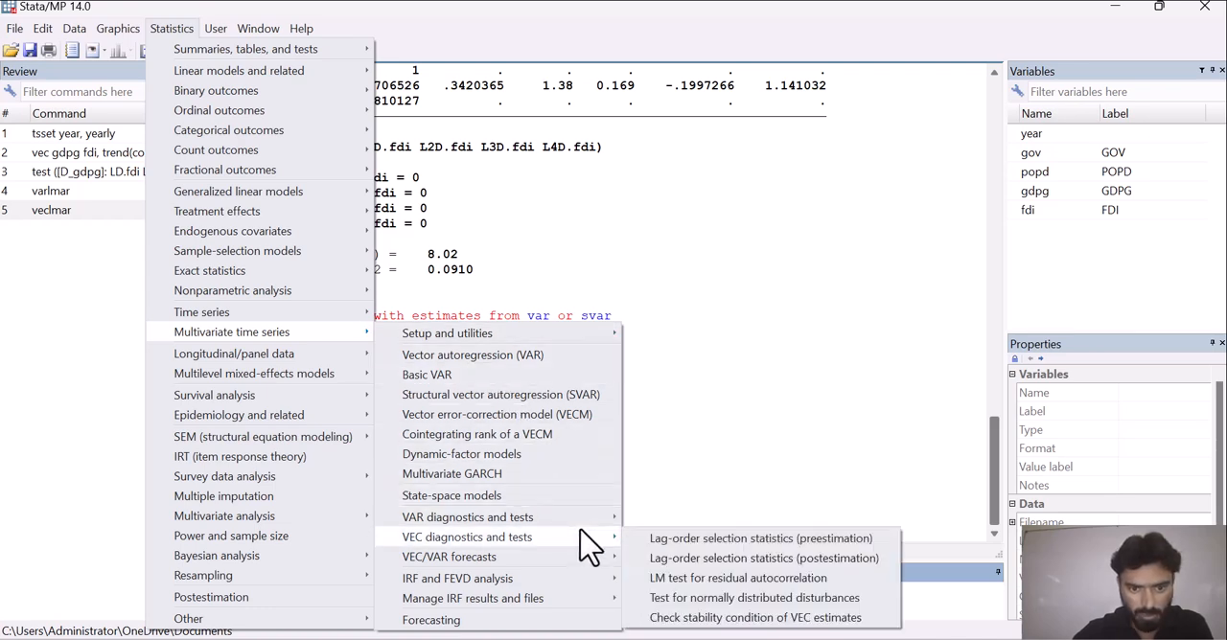
{"action": "left_click", "coordinate": [694, 602]}
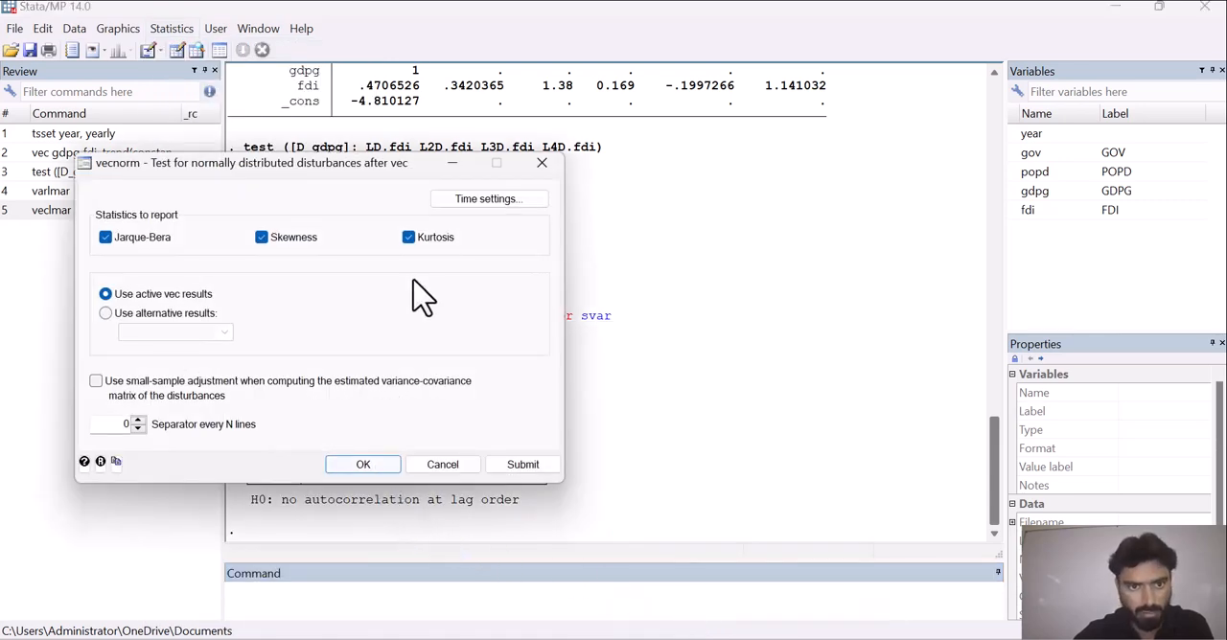
{"action": "left_click", "coordinate": [409, 238]}
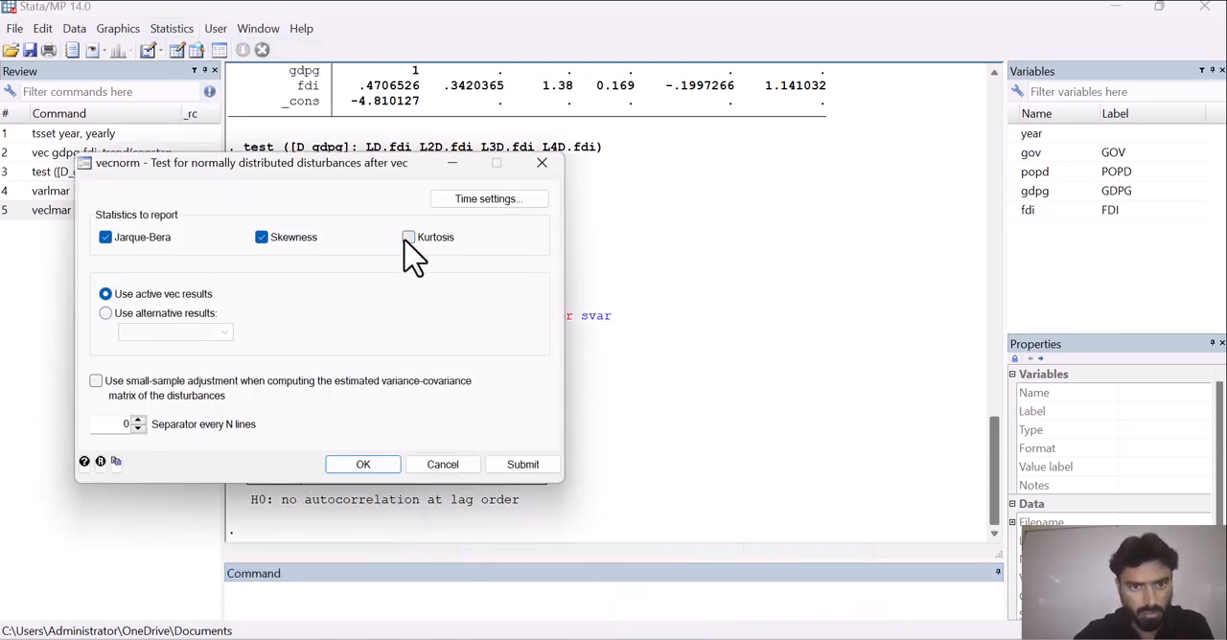
{"action": "left_click", "coordinate": [261, 238]}
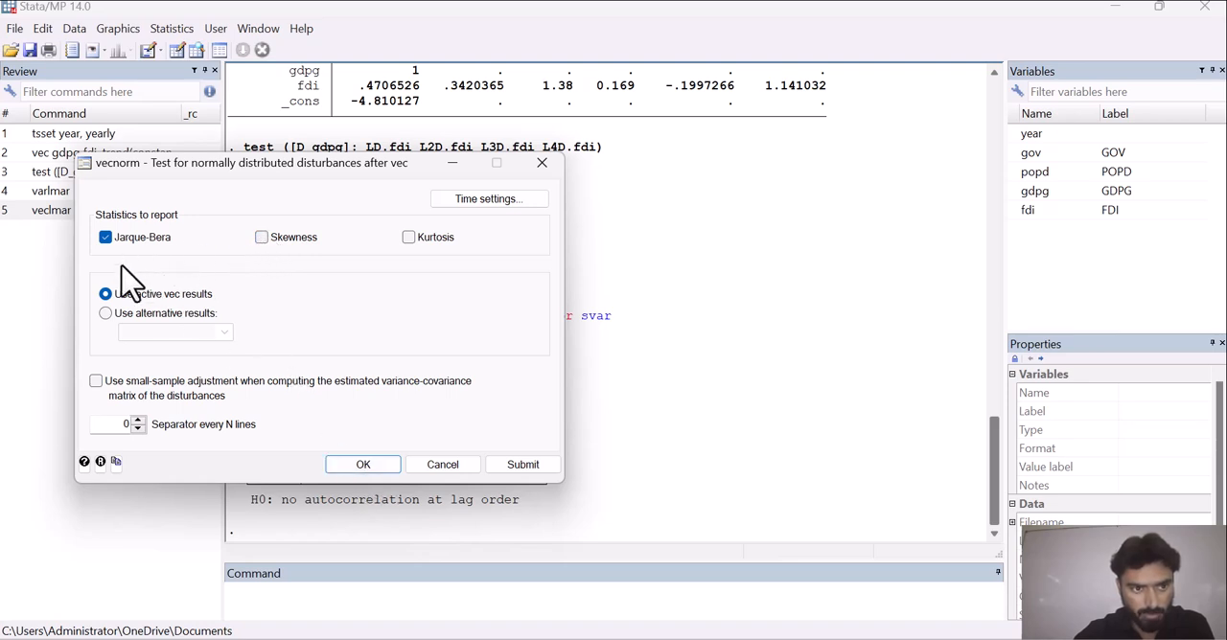
{"action": "left_click", "coordinate": [364, 468]}
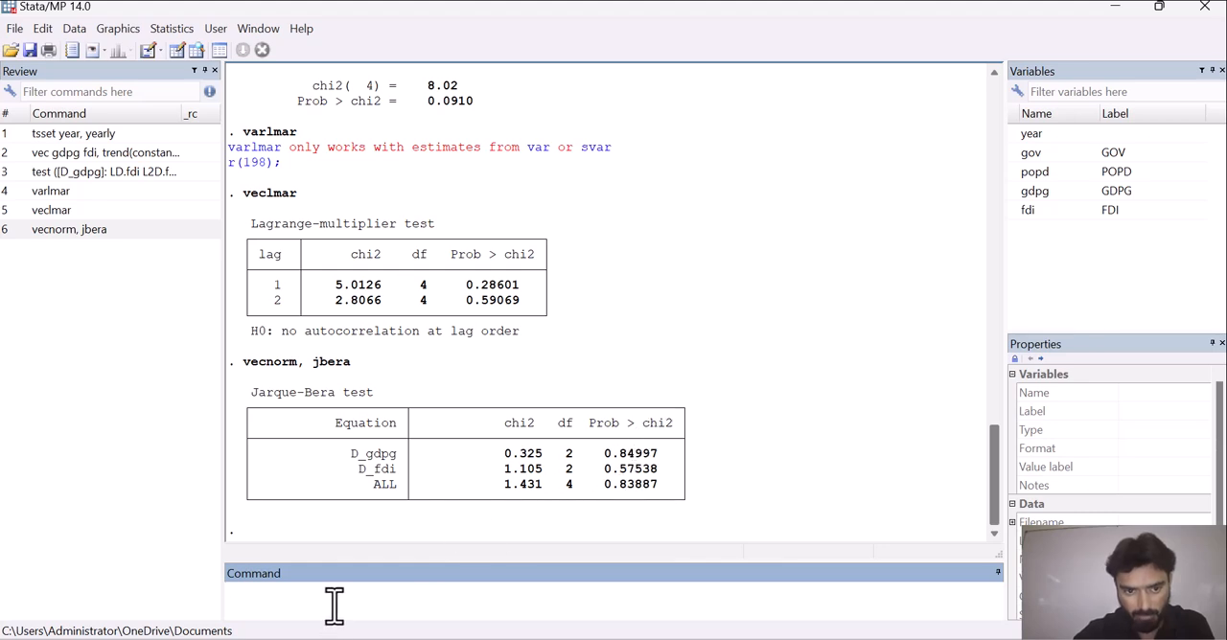
Write the null hypothesis note "Ho: residual are normally distributed" on the command line without running it.
{"action": "type", "text": "Ho"}
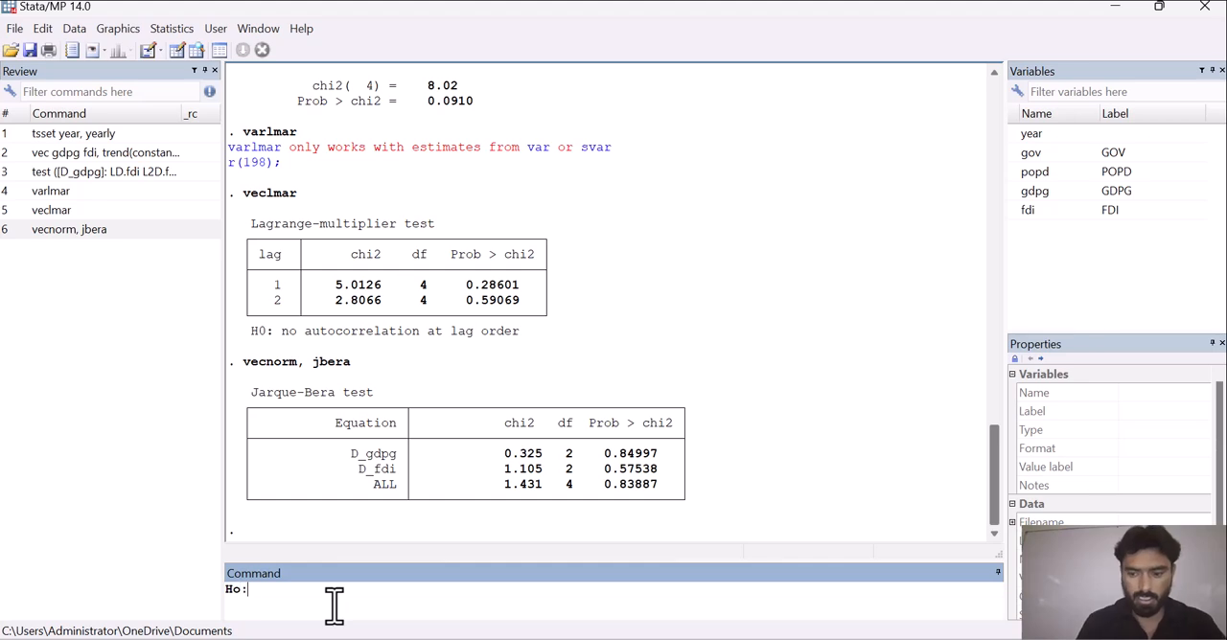
{"action": "type", "text": ": there"}
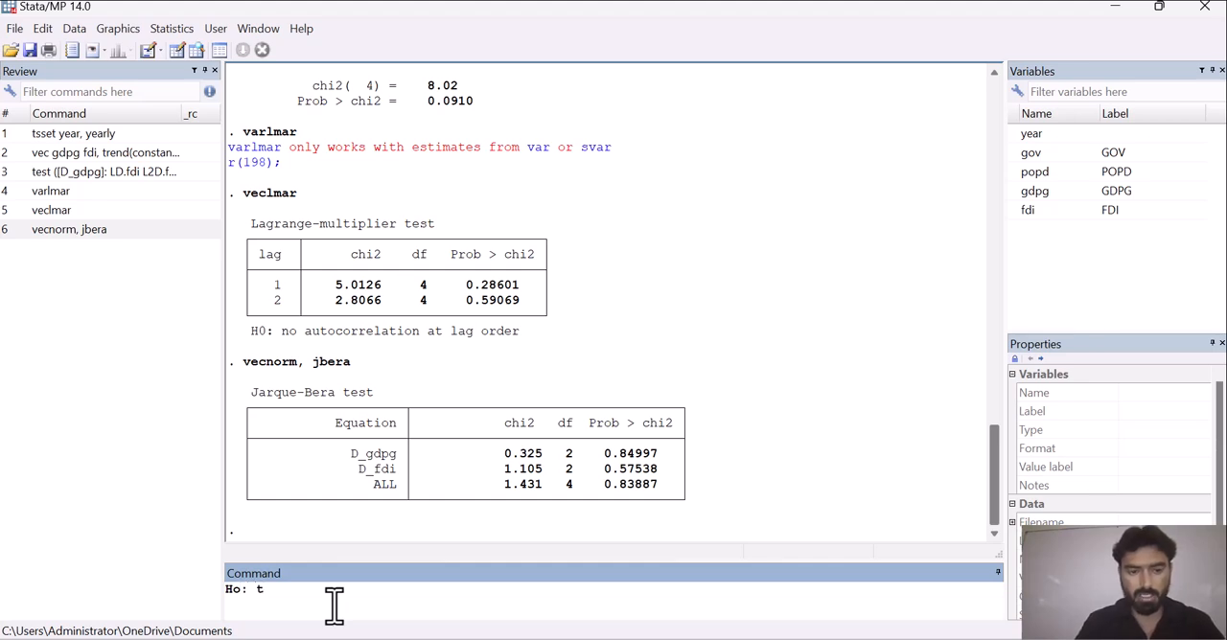
{"action": "key", "text": "BackSpace"}
{"action": "key", "text": "BackSpace"}
{"action": "key", "text": "BackSpace"}
{"action": "key", "text": "BackSpace"}
{"action": "key", "text": "BackSpace"}
{"action": "key", "text": "BackSpace"}
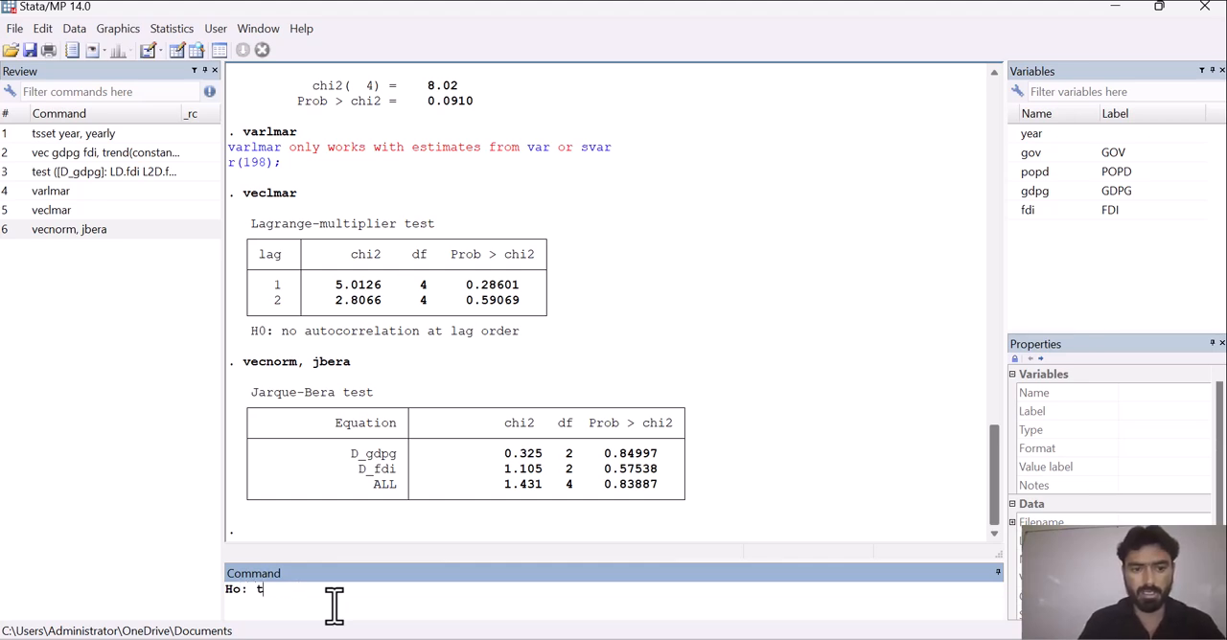
{"action": "type", "text": "residual are"}
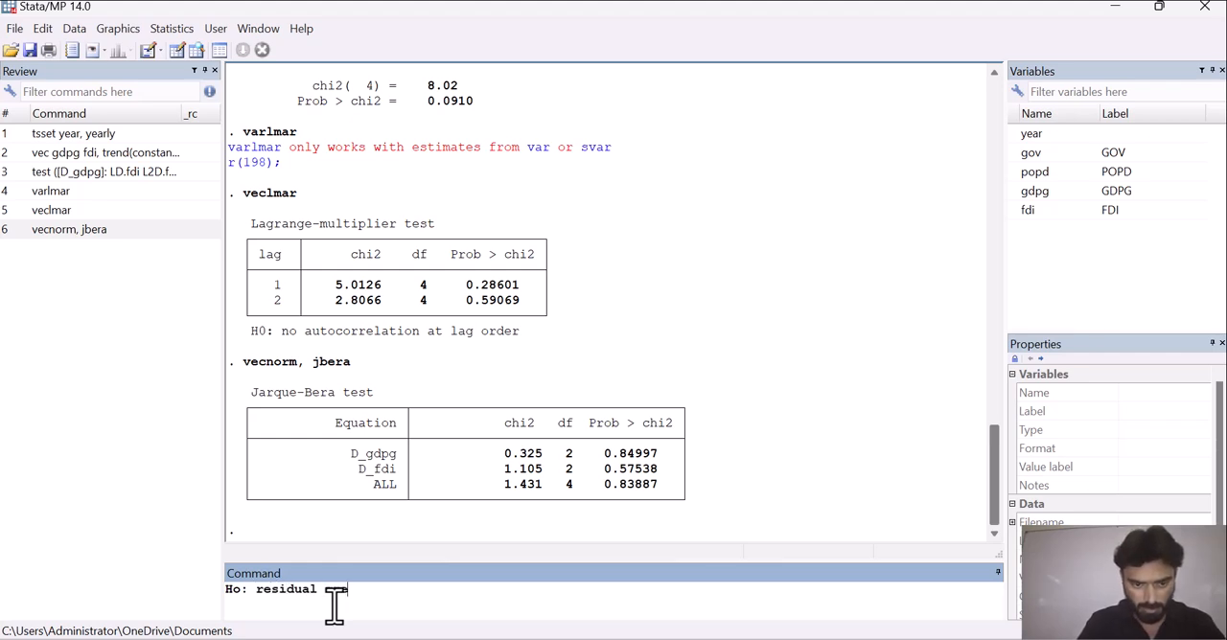
{"action": "type", "text": " normal"}
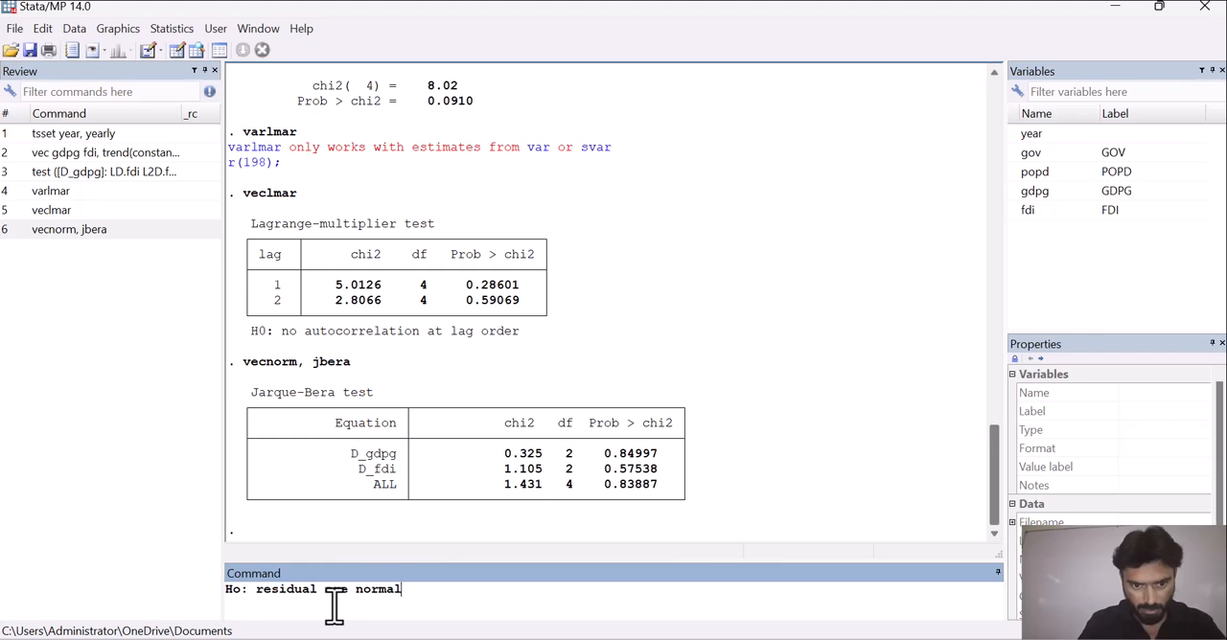
{"action": "type", "text": "ly distriubu"}
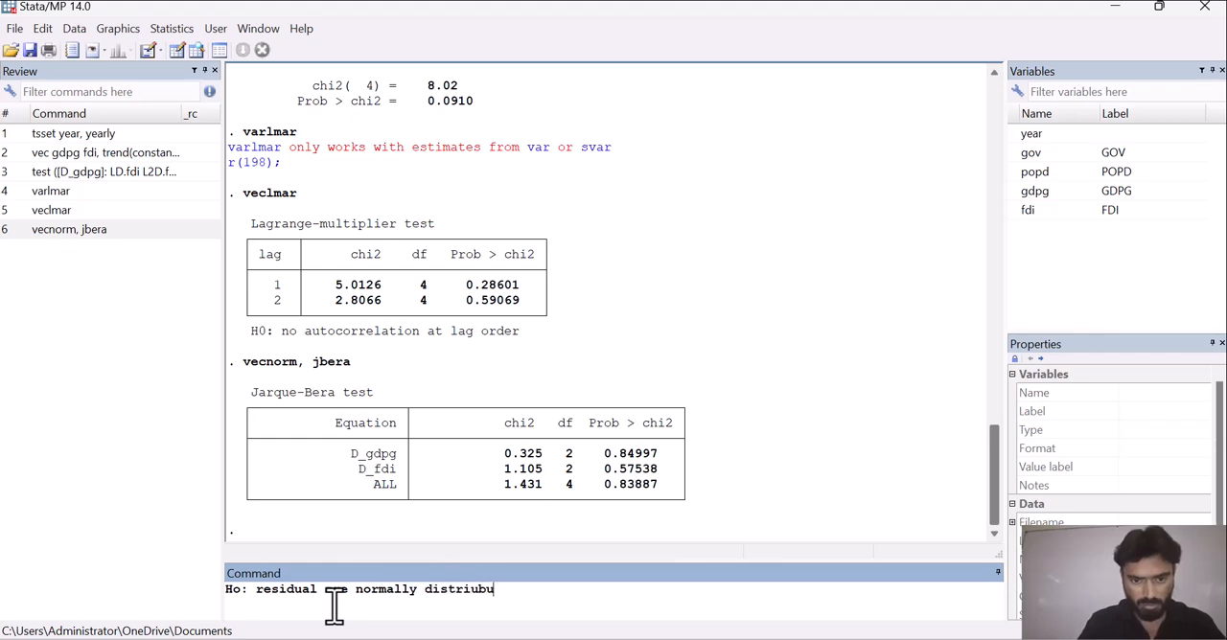
{"action": "key", "text": "BackSpace"}
{"action": "key", "text": "BackSpace"}
{"action": "key", "text": "BackSpace"}
{"action": "type", "text": "buted "}
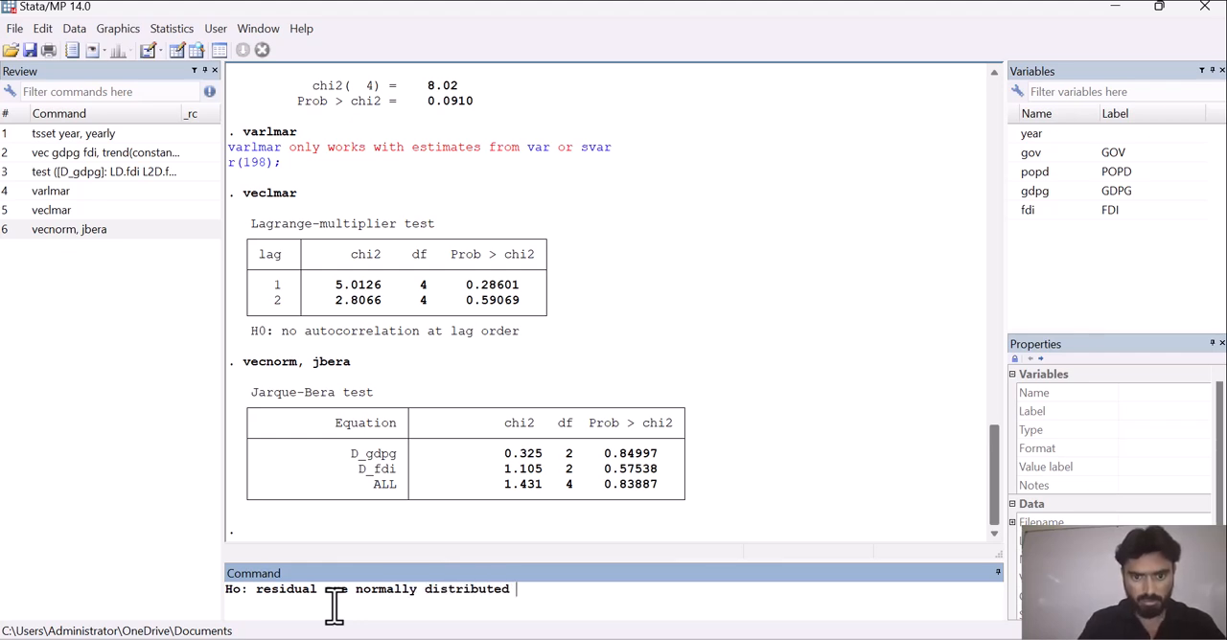
{"action": "type", "text": ", H1: residuals are not normally distributed,"}
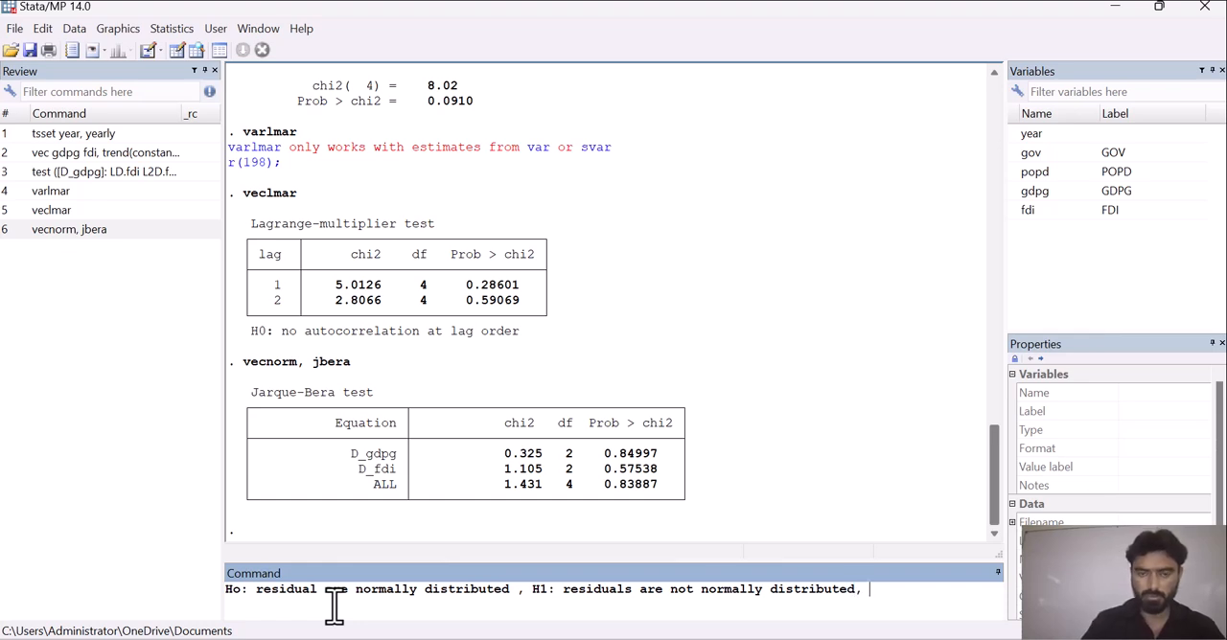